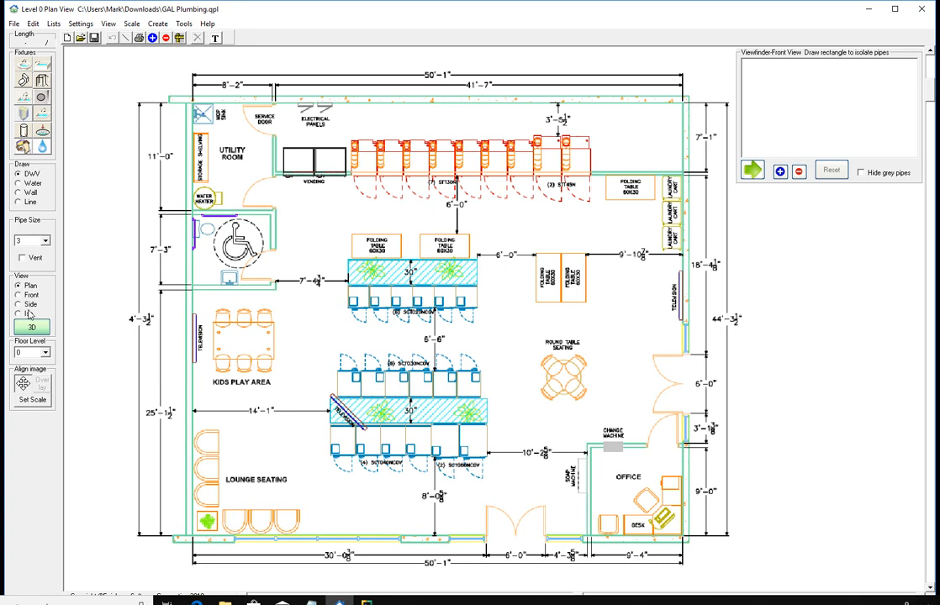
Step: Check the plan's scale by measuring the 50'-1" overall width with a temporary line, and delete that line
left_click(20, 202)
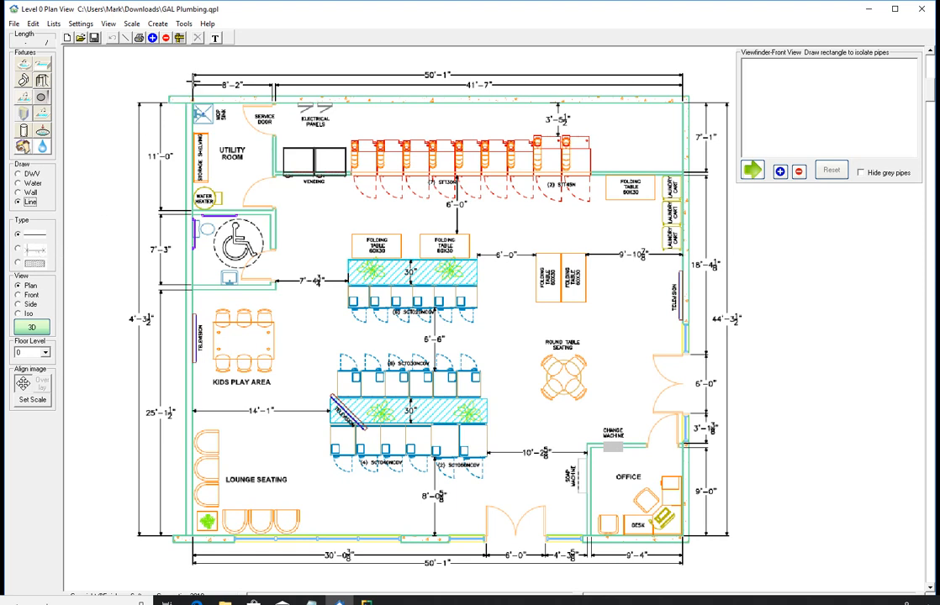
left_click(188, 78)
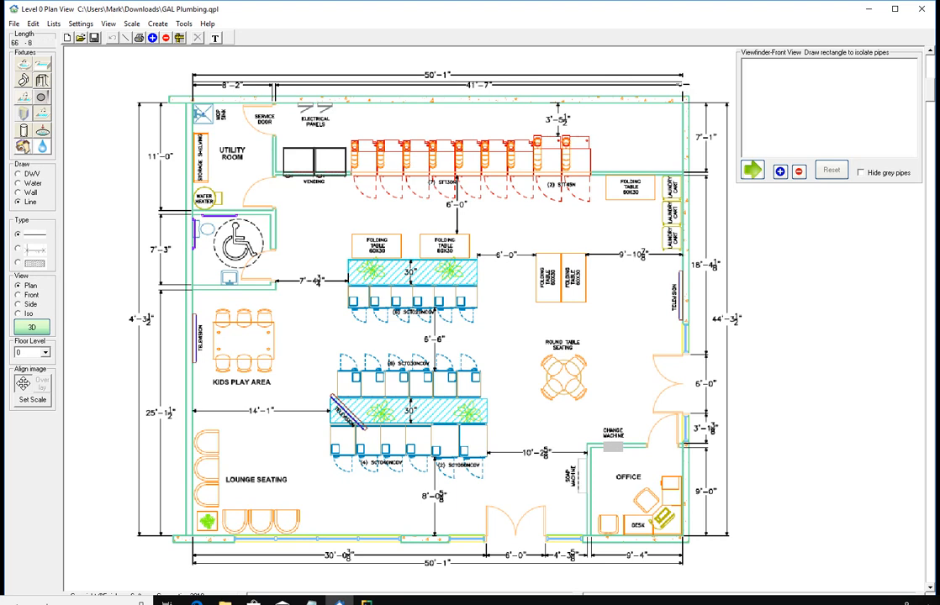
left_click(683, 85)
left_click(313, 76)
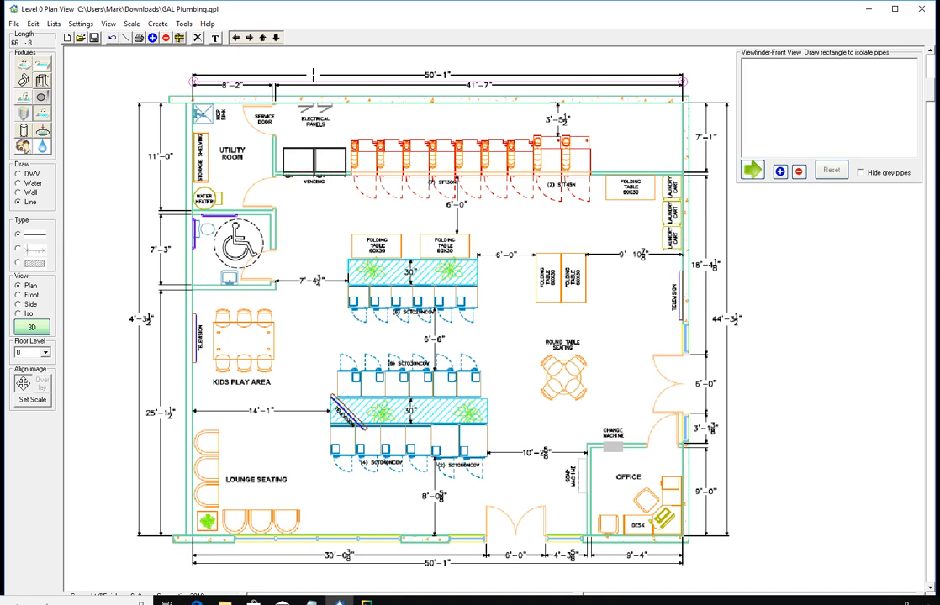
left_click(198, 38)
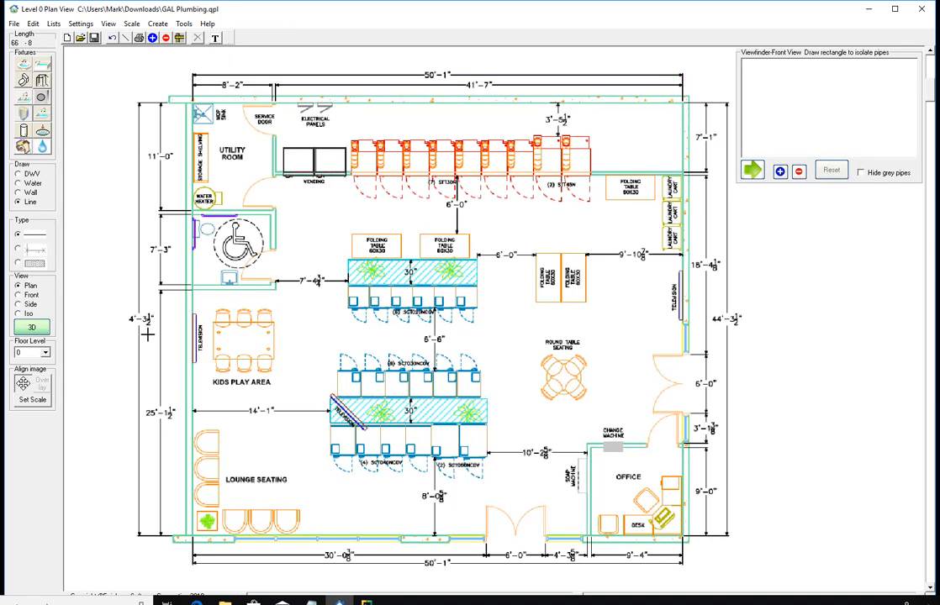
Step: Set the plan's scale by marking the two ends of the overall width dimension and giving its length as 50 feet 1 inch
left_click(33, 400)
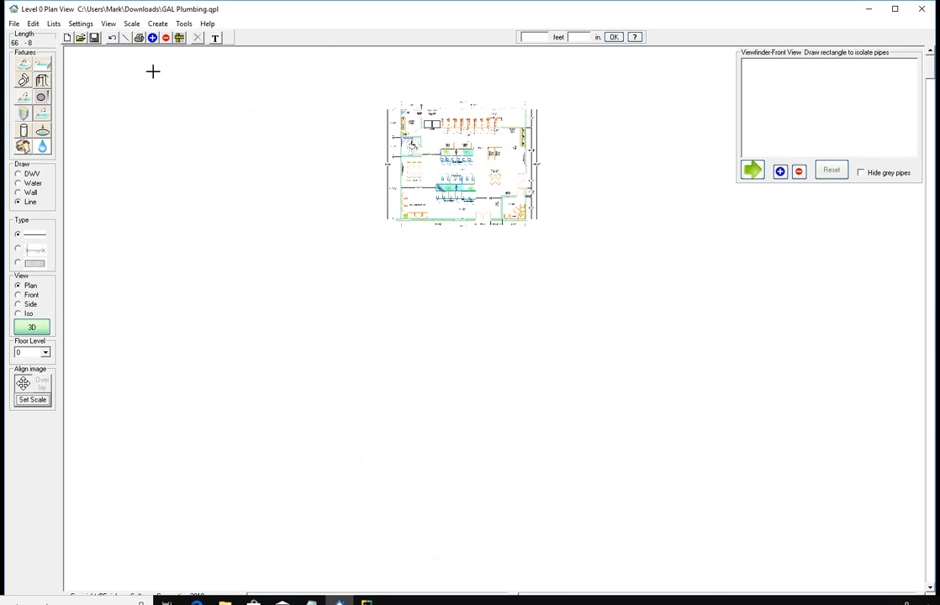
left_click(152, 37)
left_click_drag(357, 78, 453, 118)
scroll(642, 331, "up", 1)
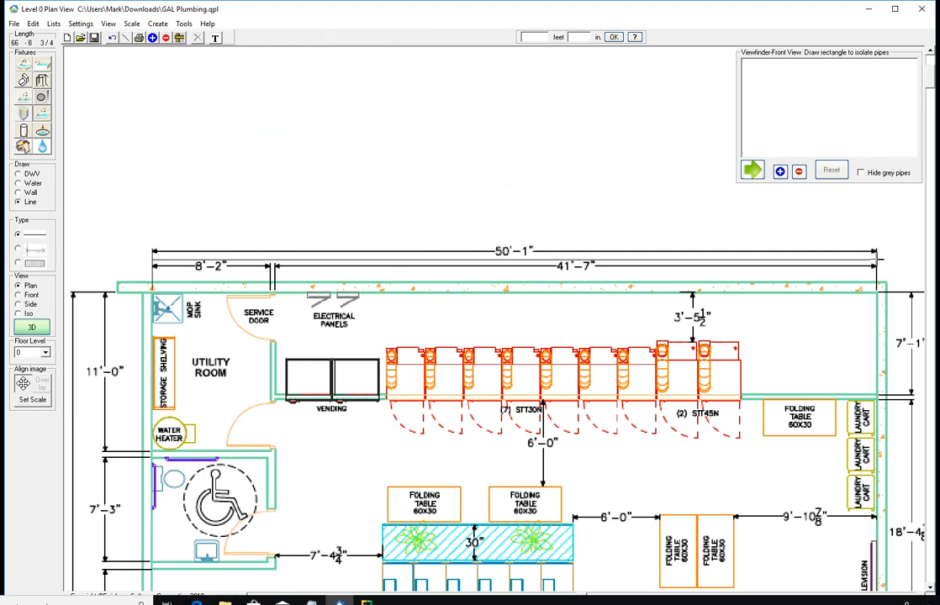
left_click(877, 264)
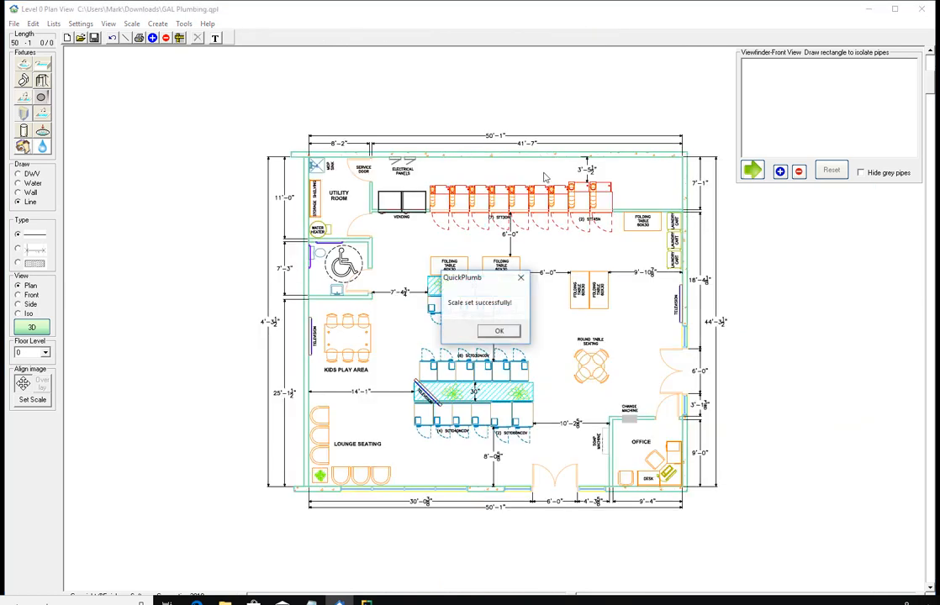
key("Return")
left_click(501, 333)
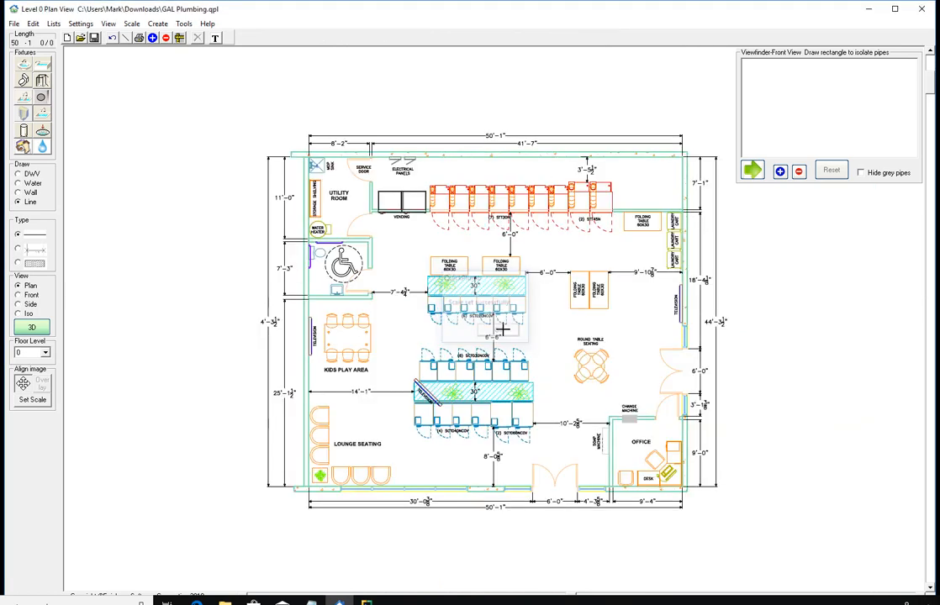
Step: Draw the four exterior walls around the building's perimeter, using a wall size of 8
scroll(580, 307, "up", 1)
scroll(580, 307, "up", 1)
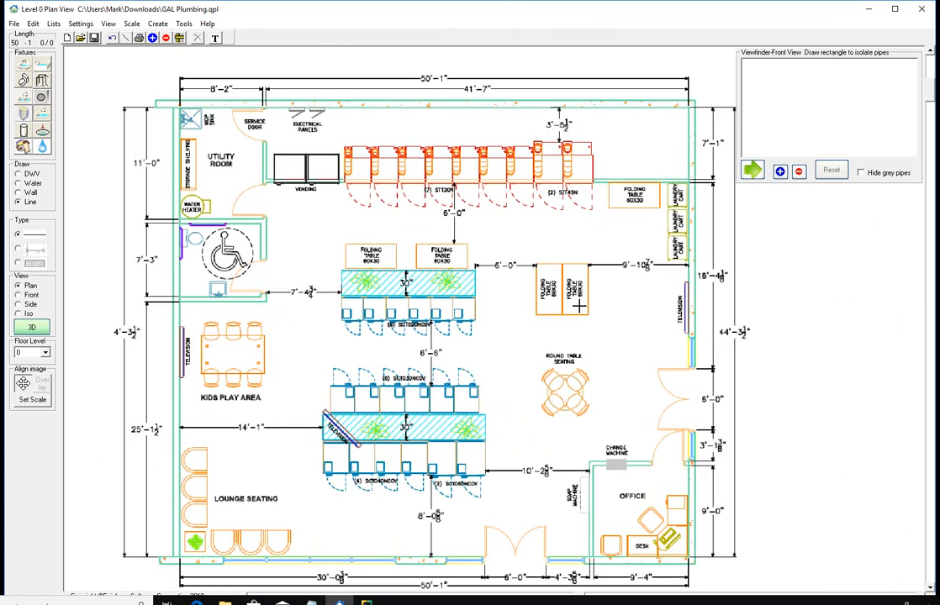
scroll(370, 294, "down", 1)
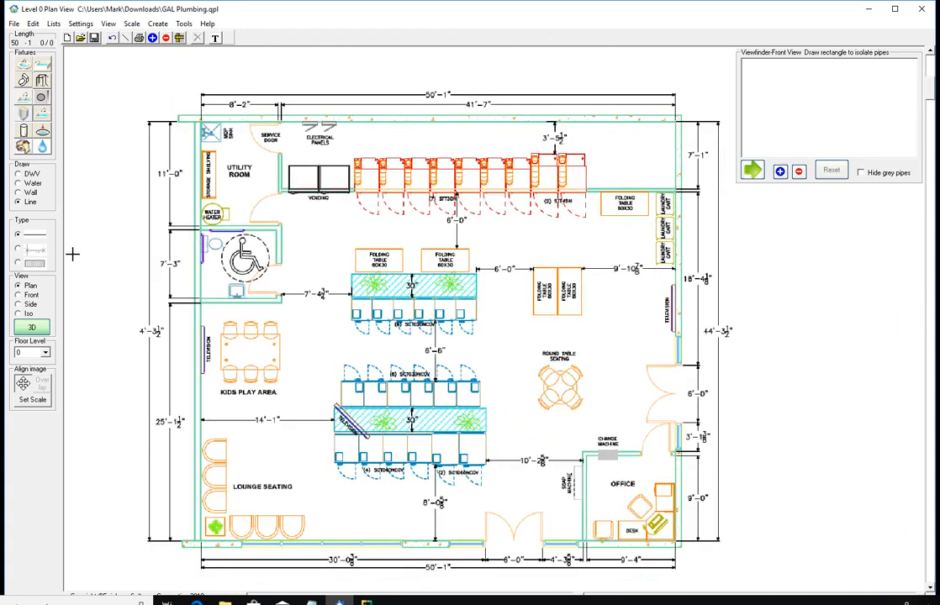
left_click(30, 193)
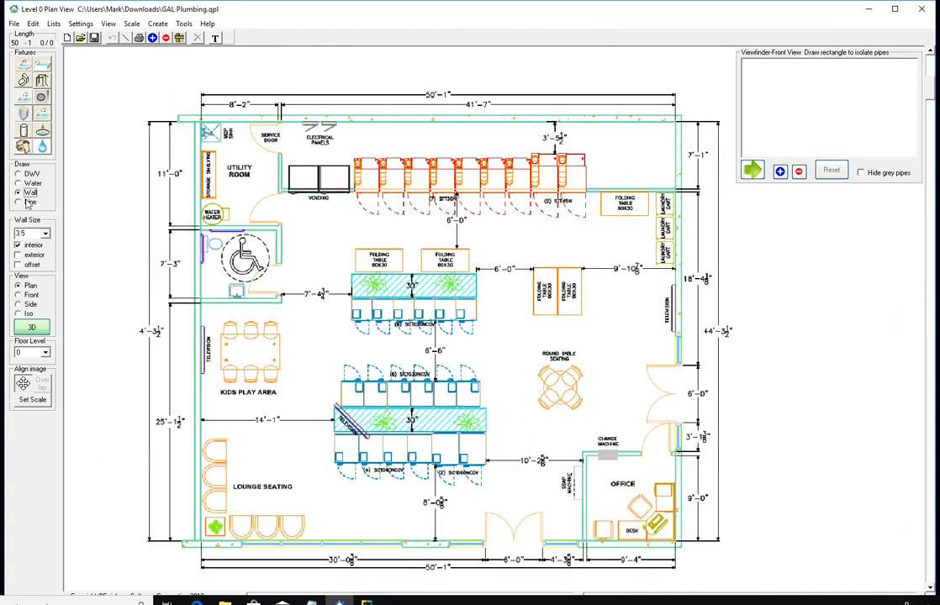
left_click(32, 245)
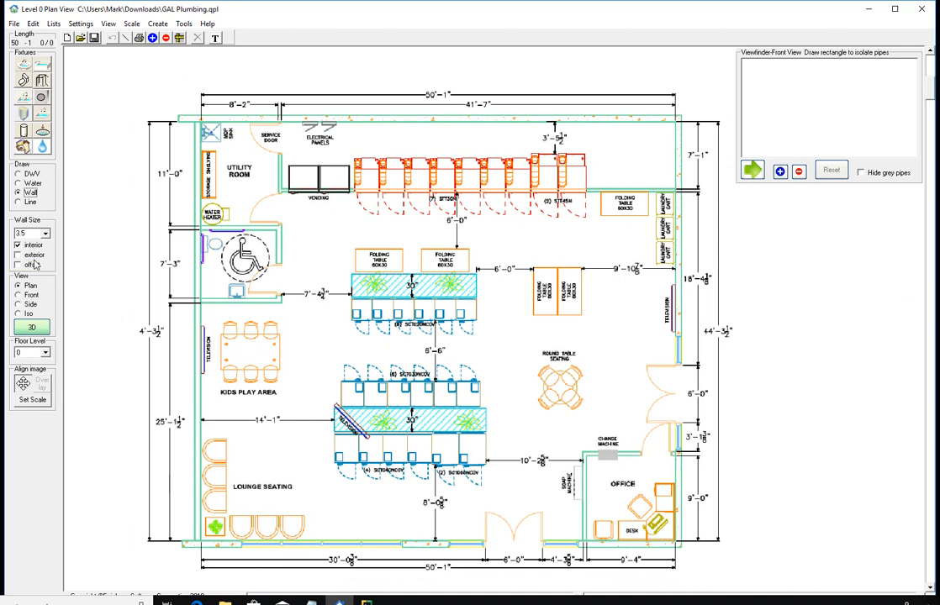
left_click(46, 234)
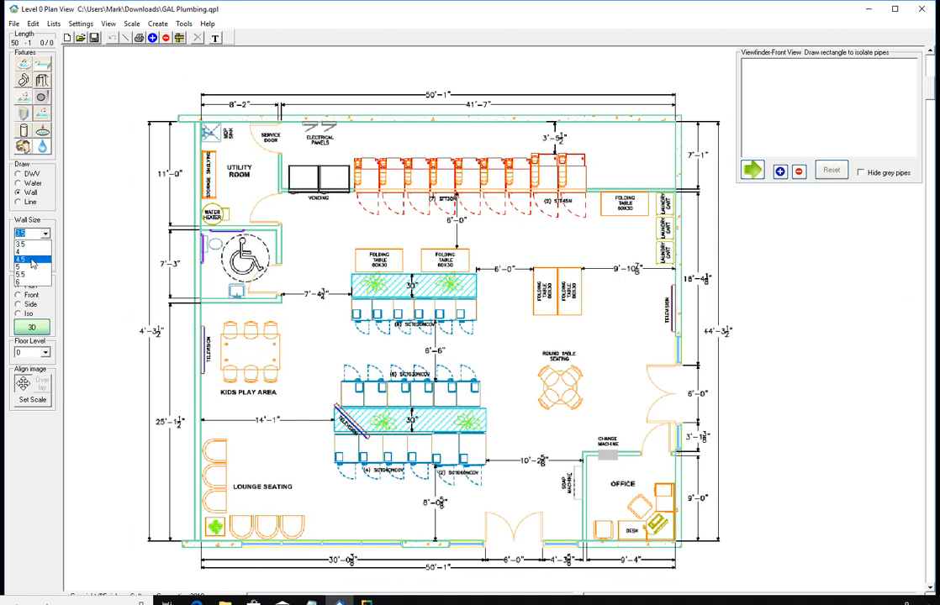
left_click(31, 244)
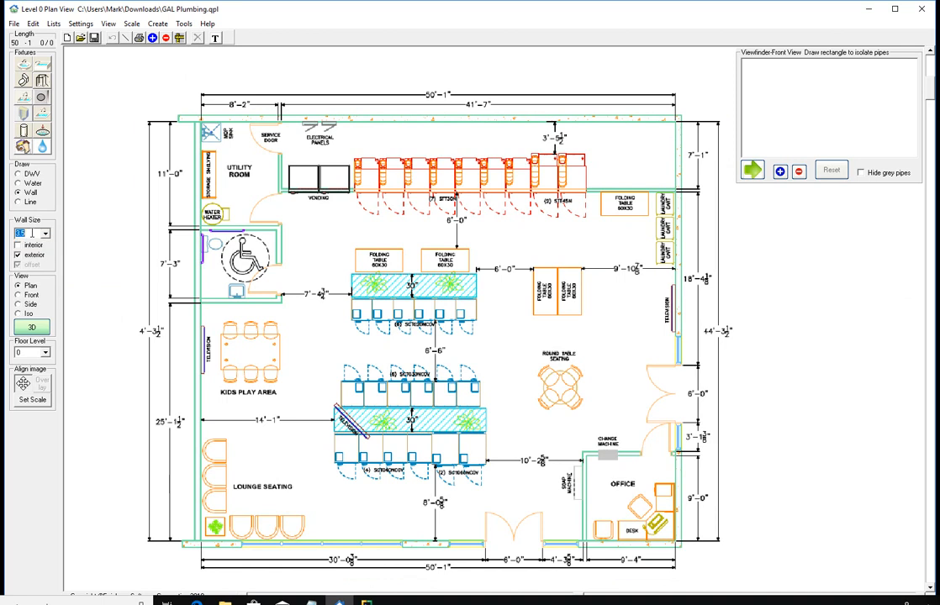
type("8")
left_click(196, 118)
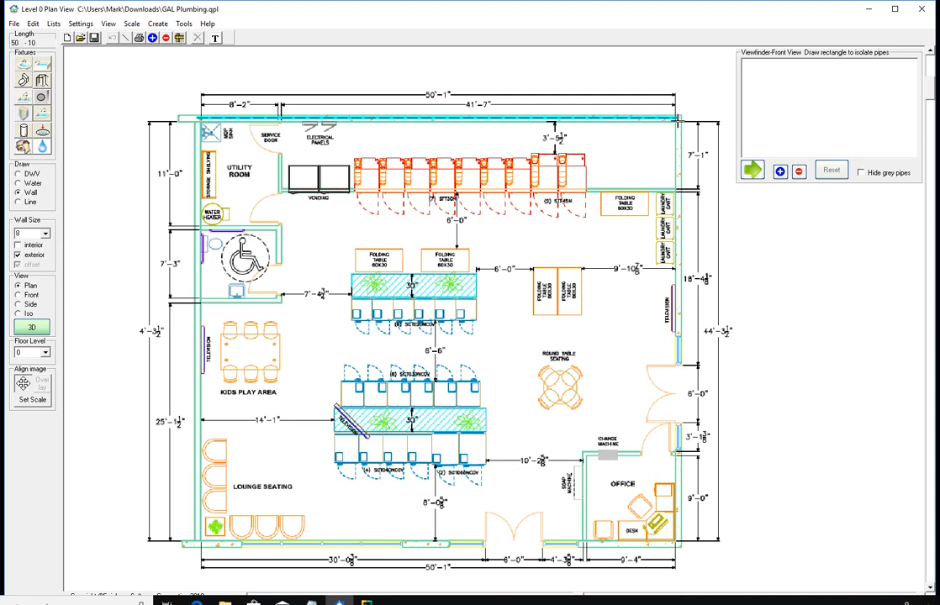
left_click(678, 118)
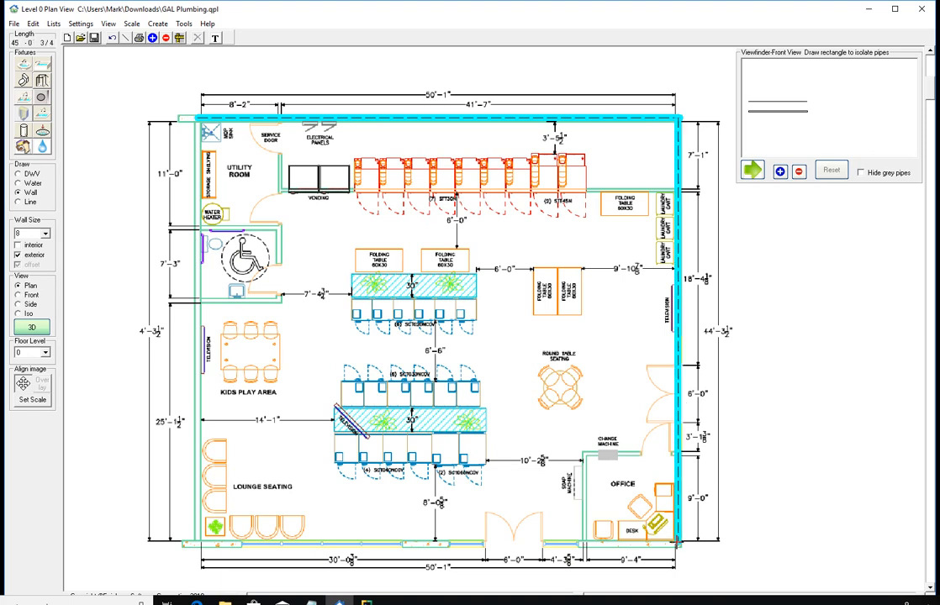
left_click(678, 544)
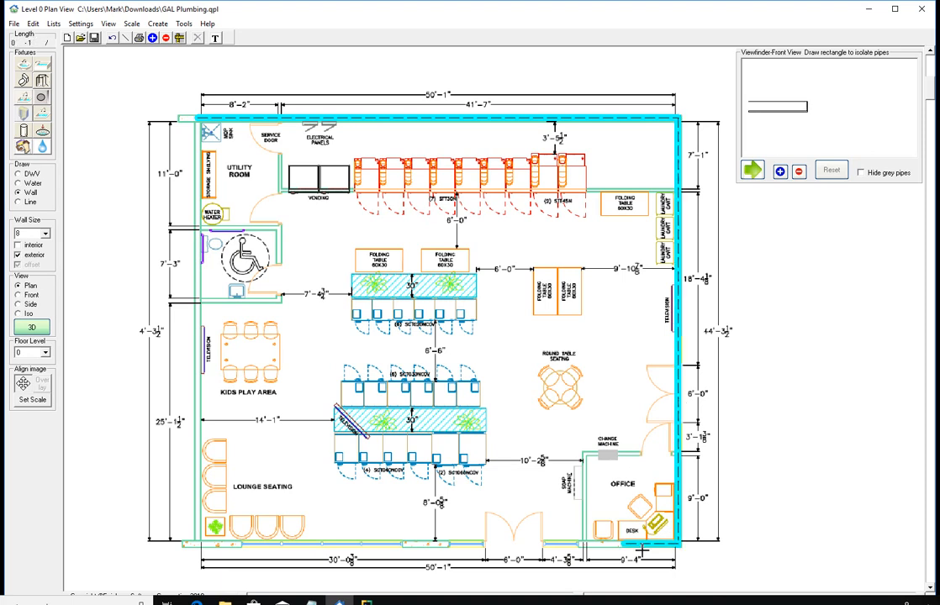
left_click(195, 544)
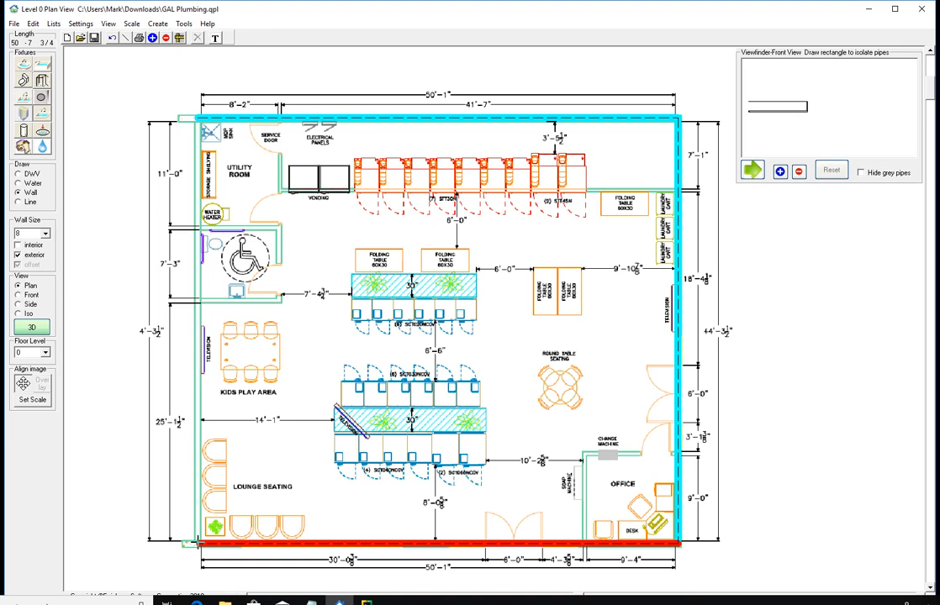
left_click(196, 119)
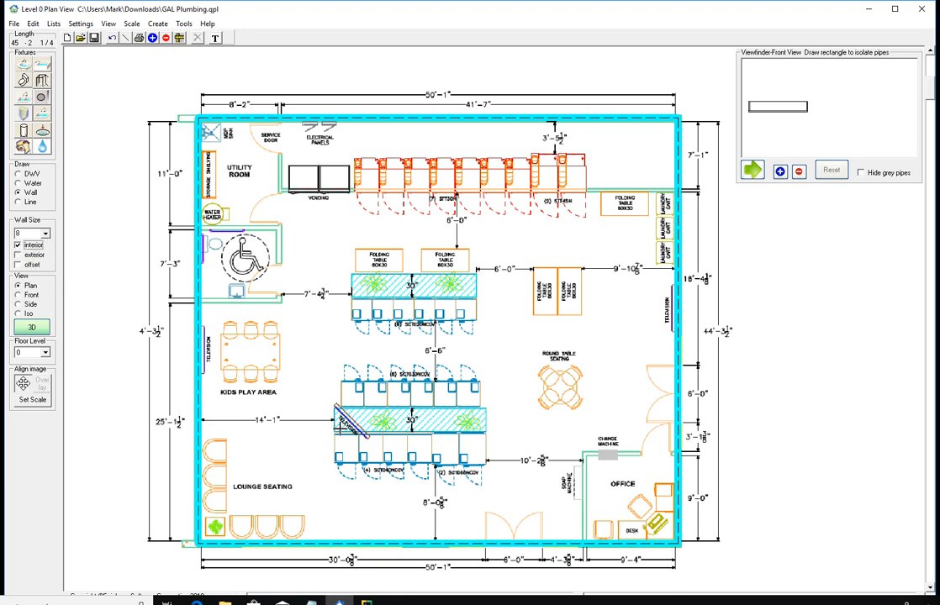
Step: Draw three interior walls of size 8: along both long edges of the lower planter island and the lower edge of the upper planter island
left_click_drag(332, 427, 486, 432)
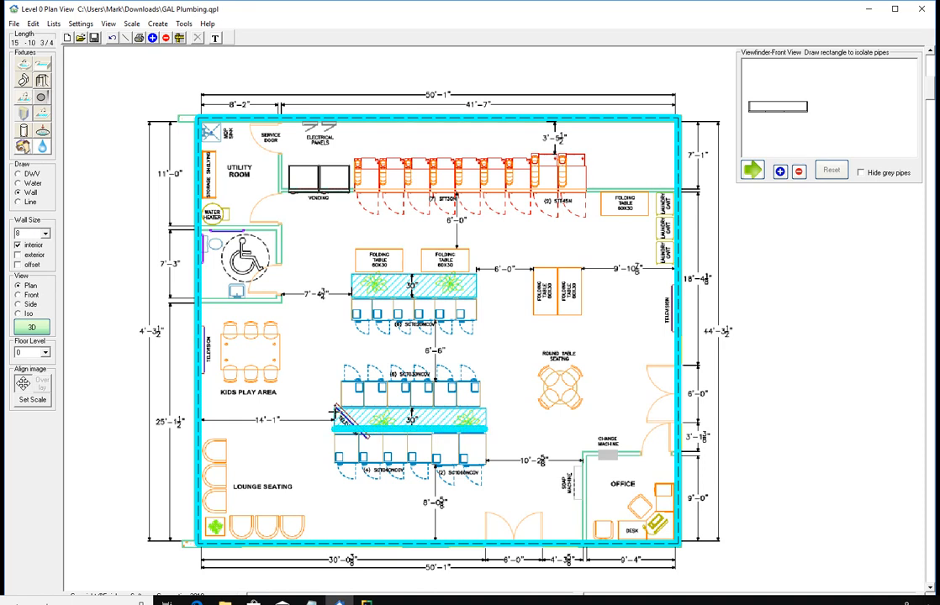
left_click_drag(332, 409, 485, 408)
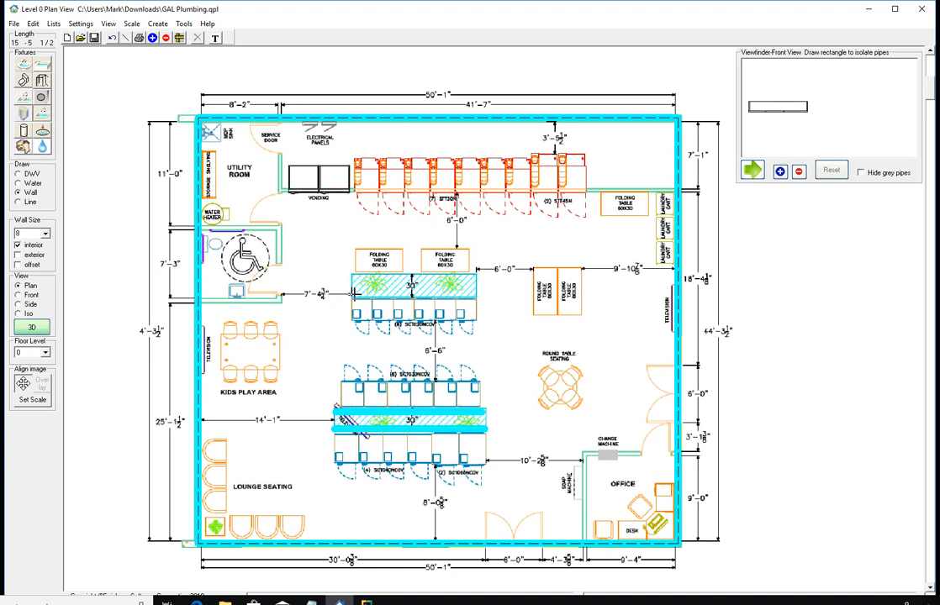
left_click_drag(353, 294, 479, 293)
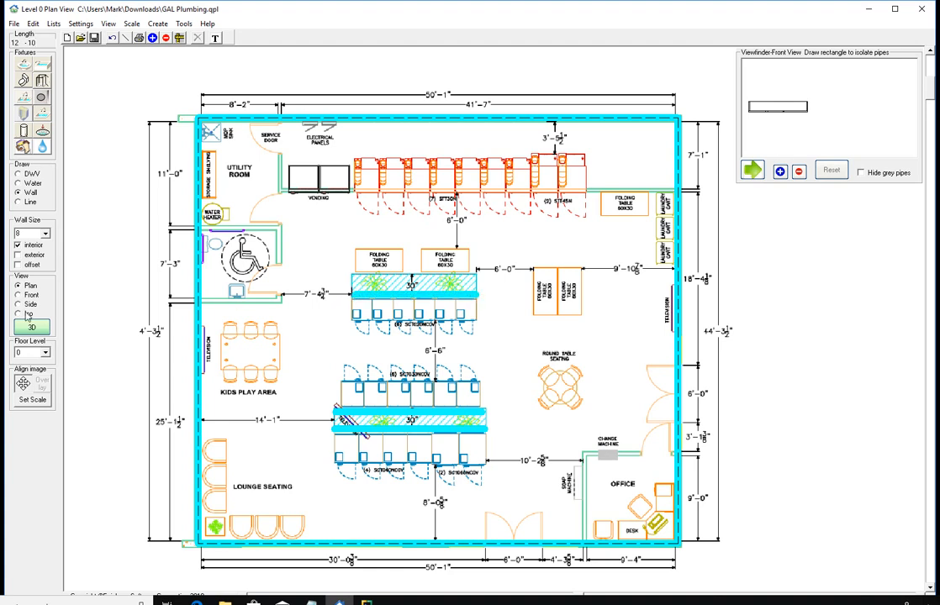
left_click(43, 100)
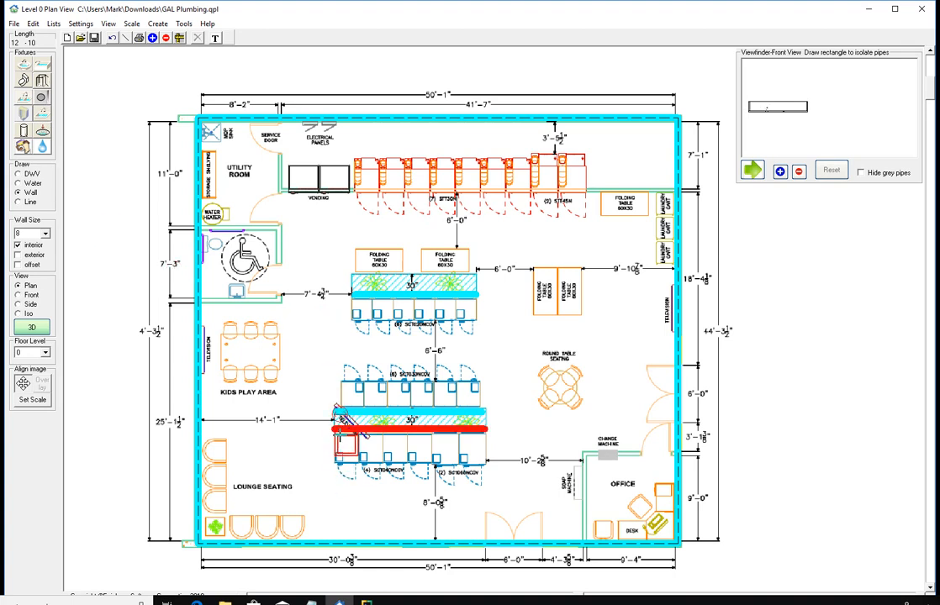
left_click(345, 444)
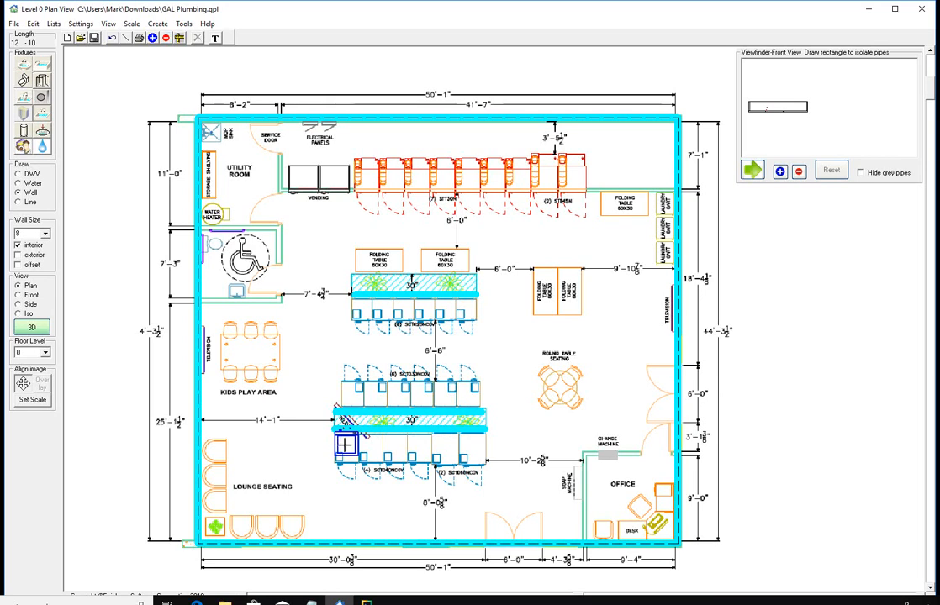
left_click(346, 443)
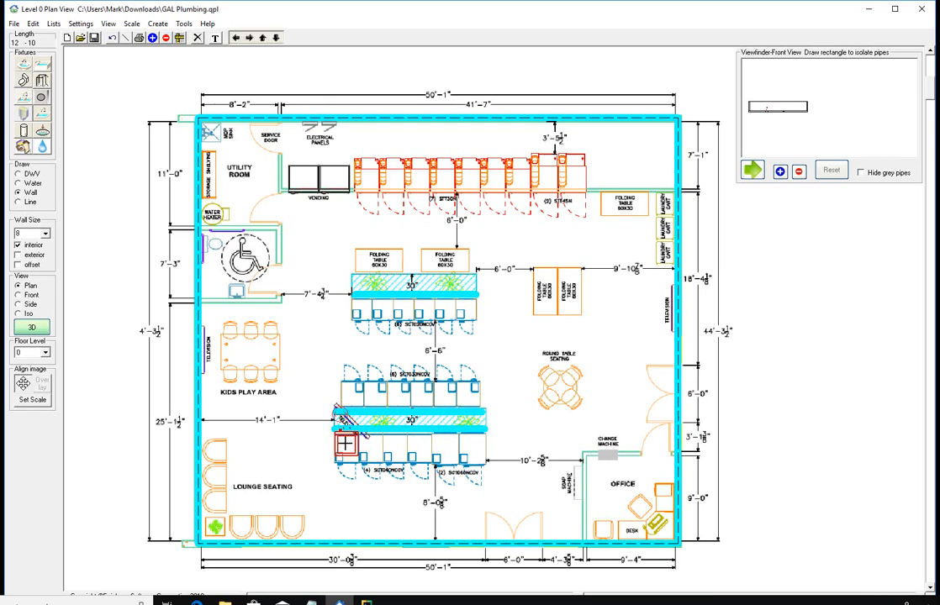
key("Delete")
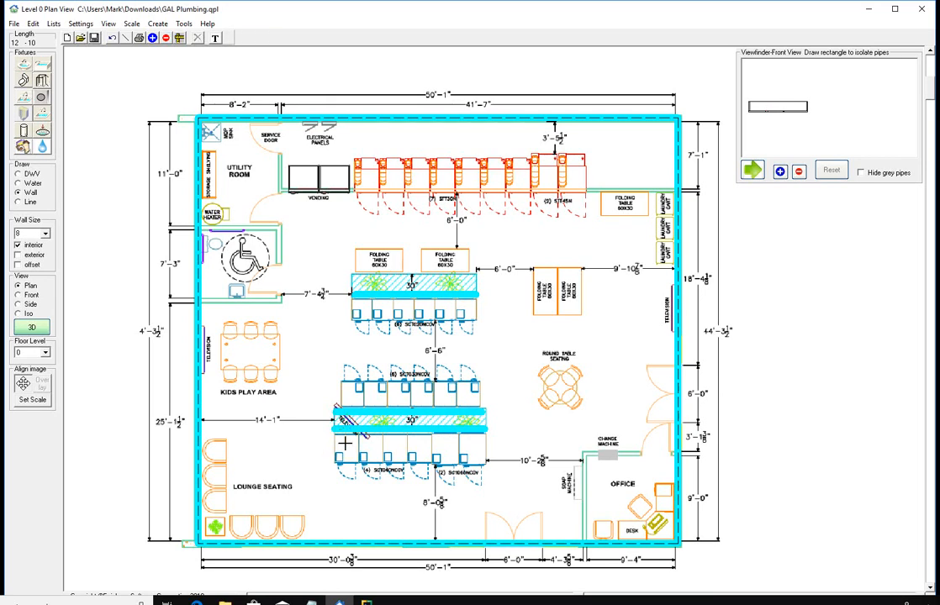
Step: Shift the lower island's lower wall slightly down, and place four washing machines side by side beneath it at the (4) SCT040NCOV positions
left_click(399, 429)
left_click_drag(399, 428, 400, 433)
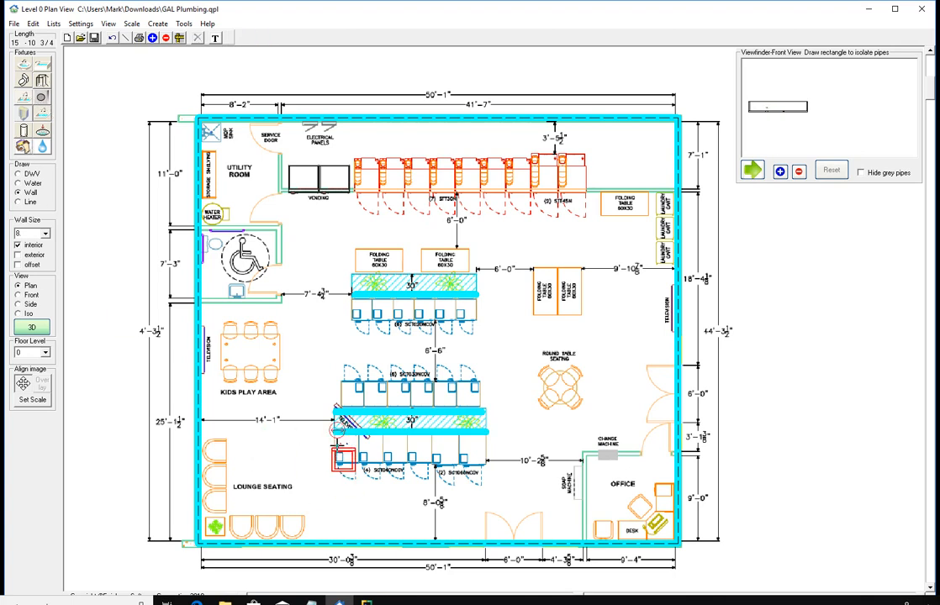
left_click(342, 434)
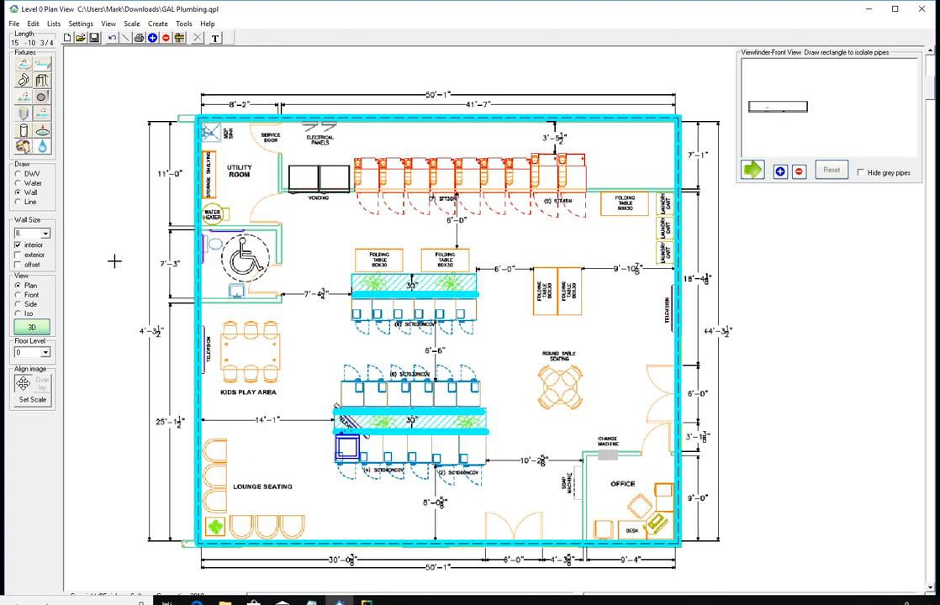
left_click(40, 97)
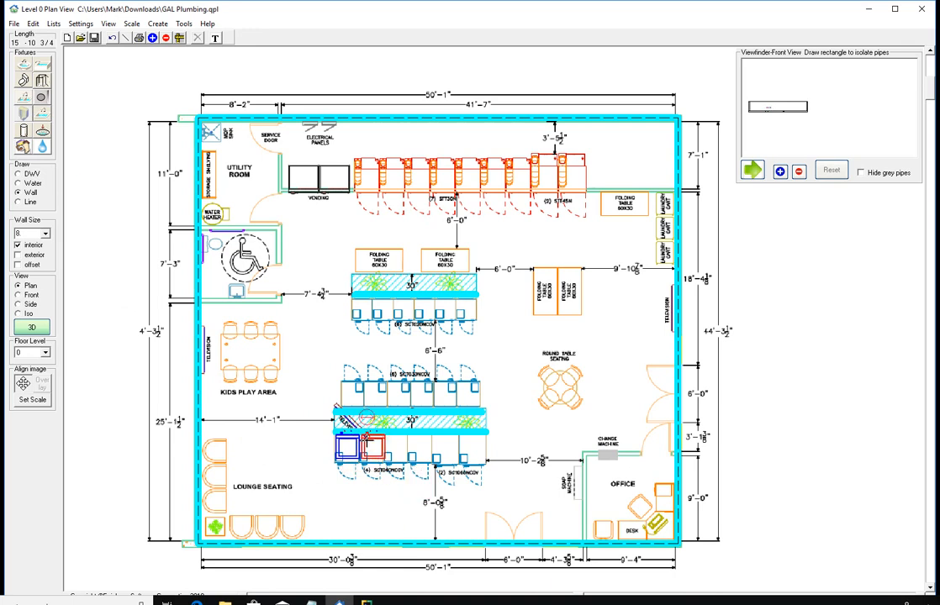
left_click(319, 365)
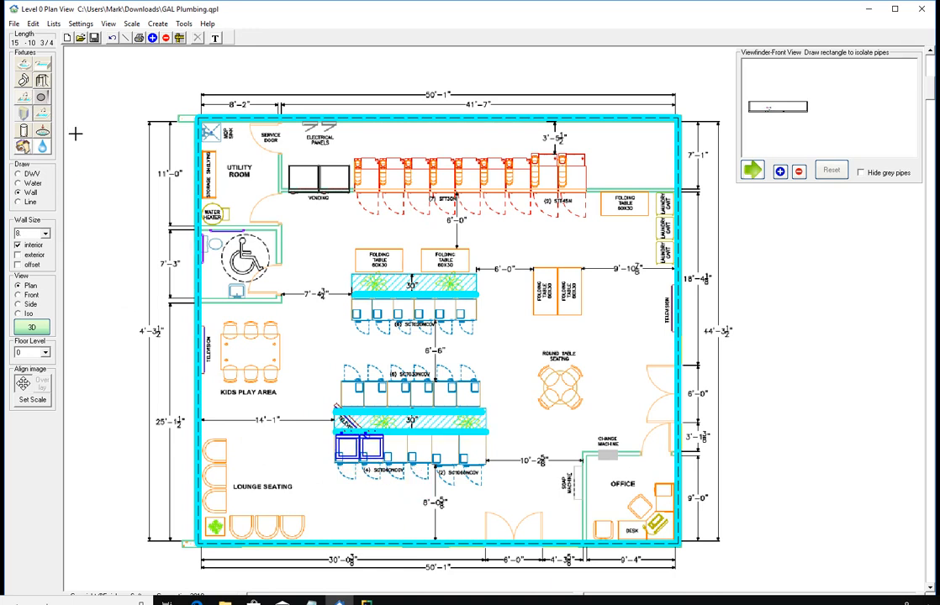
left_click(40, 97)
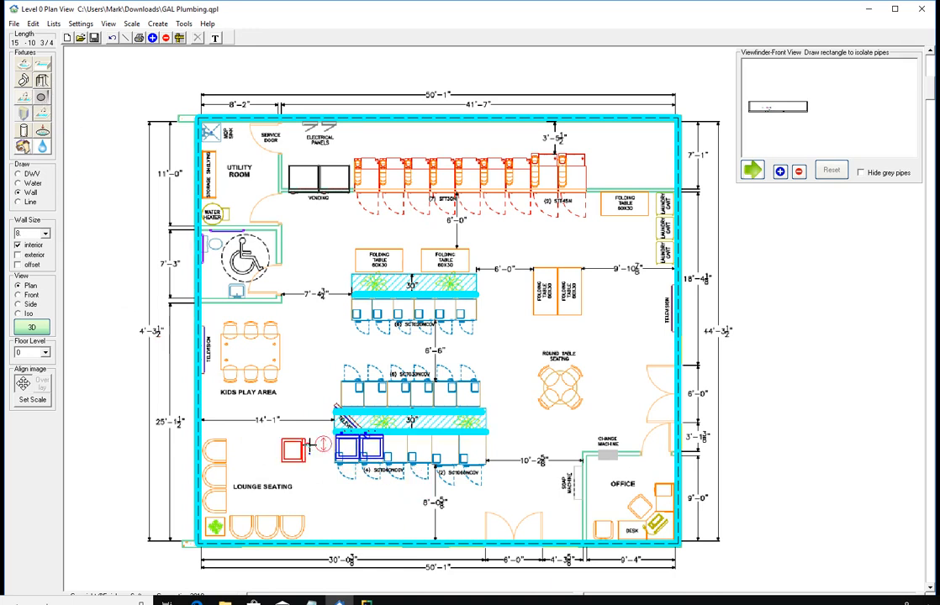
left_click(390, 432)
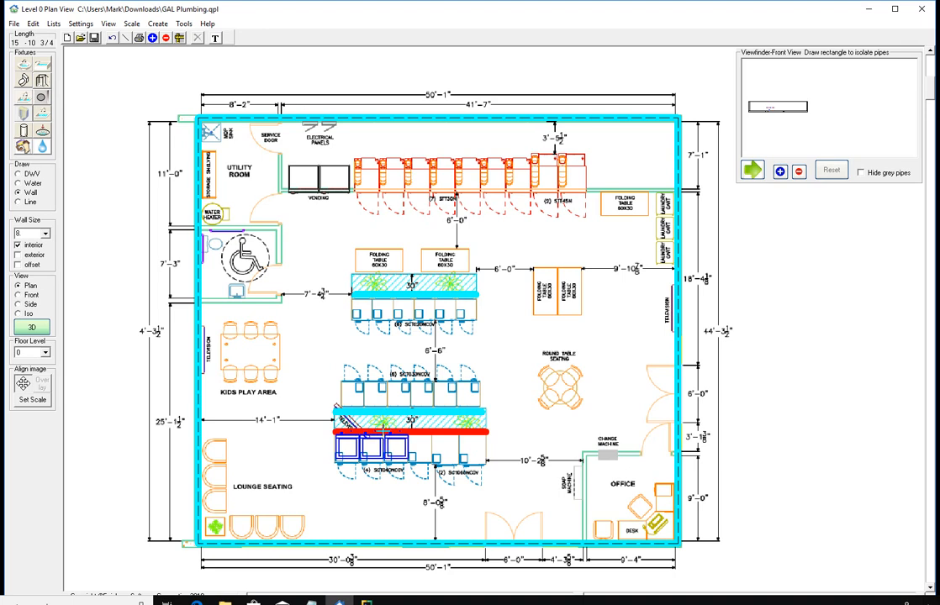
left_click(42, 99)
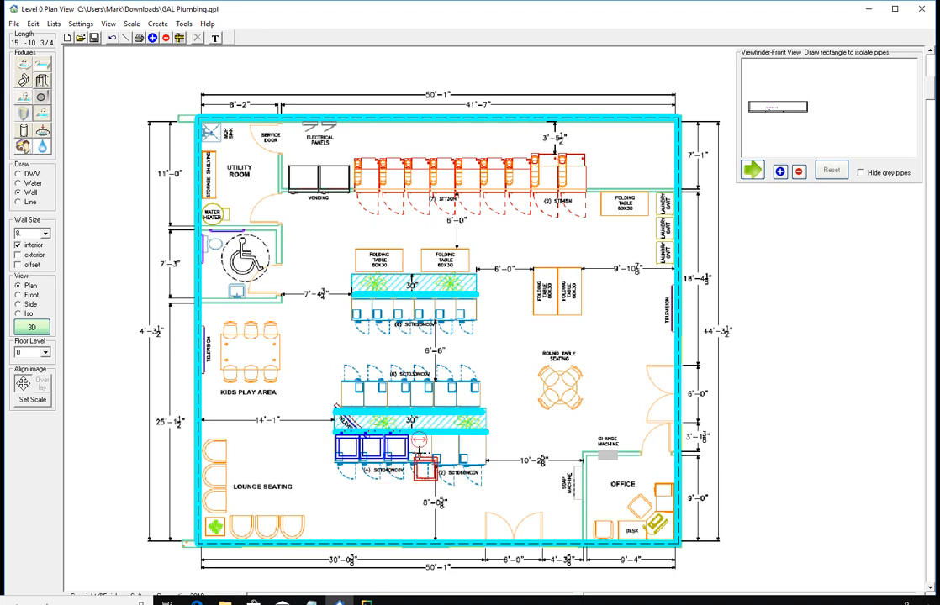
left_click(412, 433)
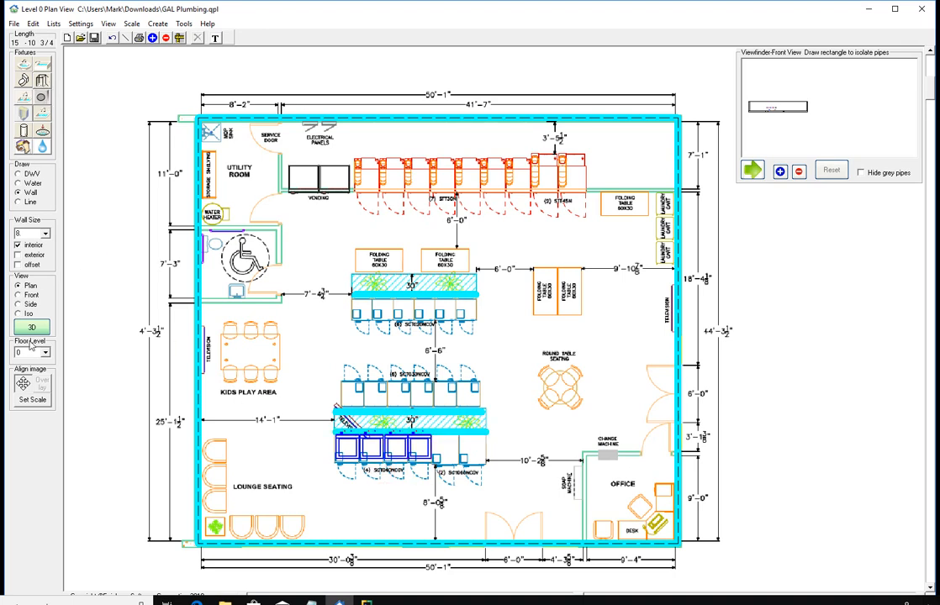
Step: Place two more washing machines side by side along the lower island's lower wall, at the (2) SCT060NCOV positions
left_click(42, 99)
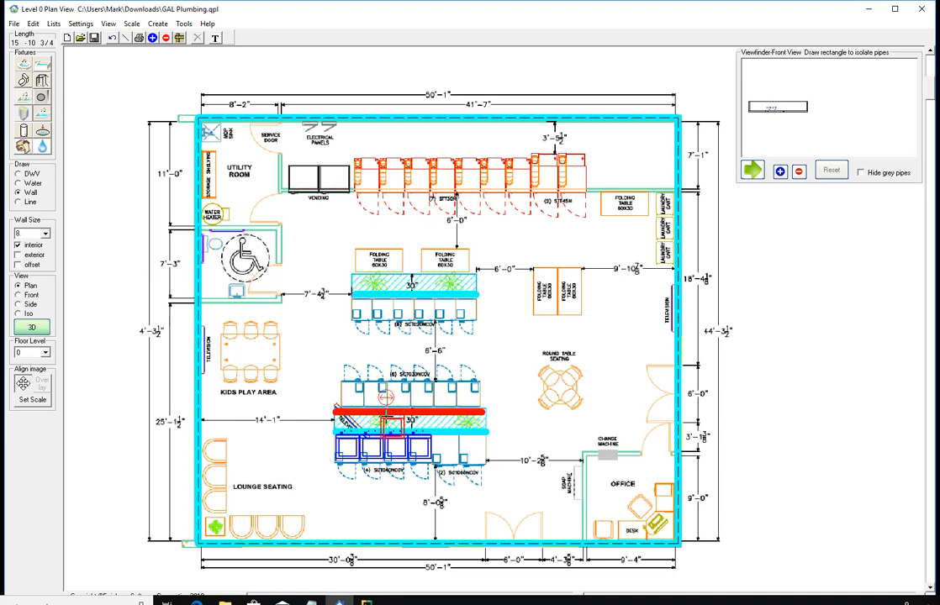
left_click(438, 440)
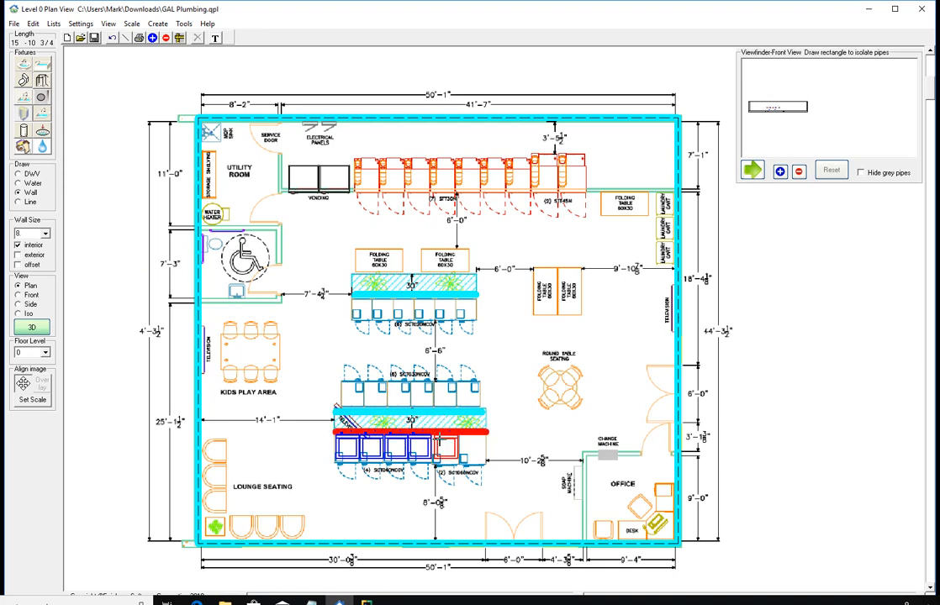
left_click(42, 98)
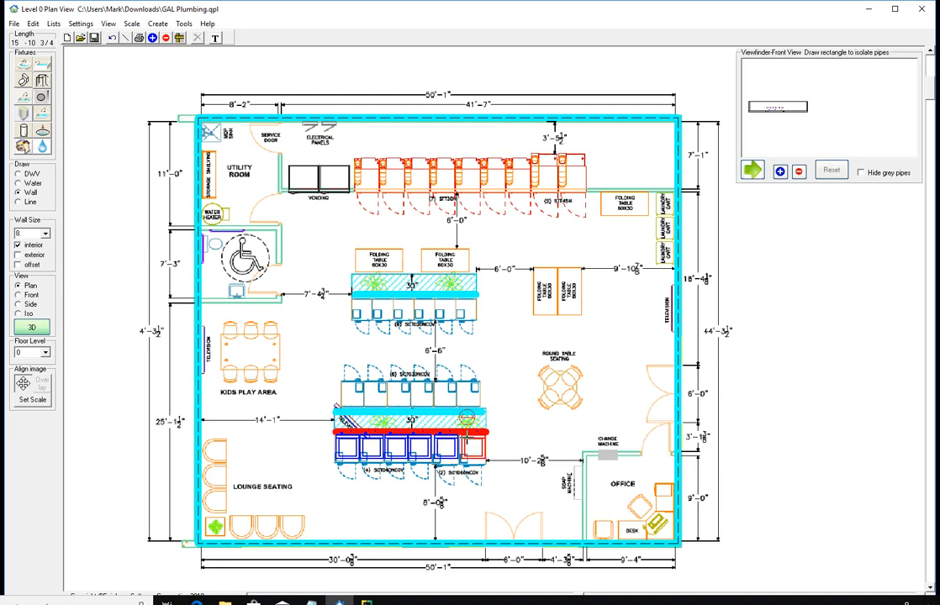
left_click(324, 411)
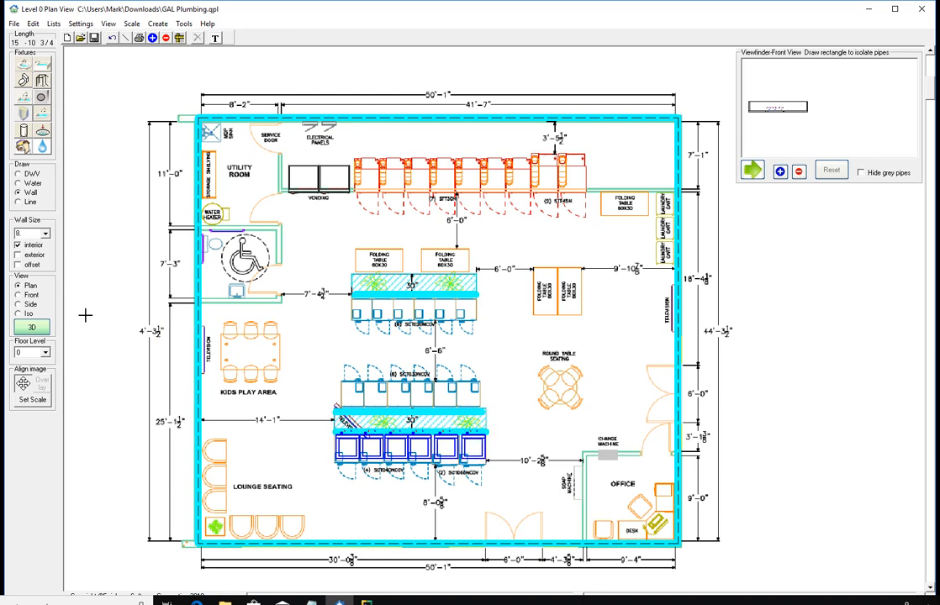
Step: Draw a size 6 DWV main at -48 inches from outside the left exterior wall into the lounge seating, then up to the service door
left_click(28, 176)
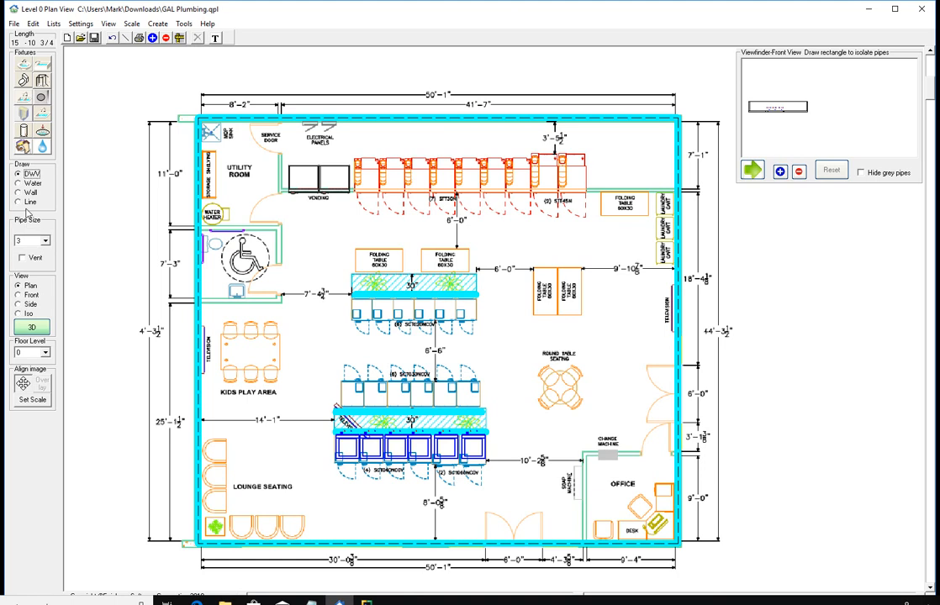
left_click(35, 242)
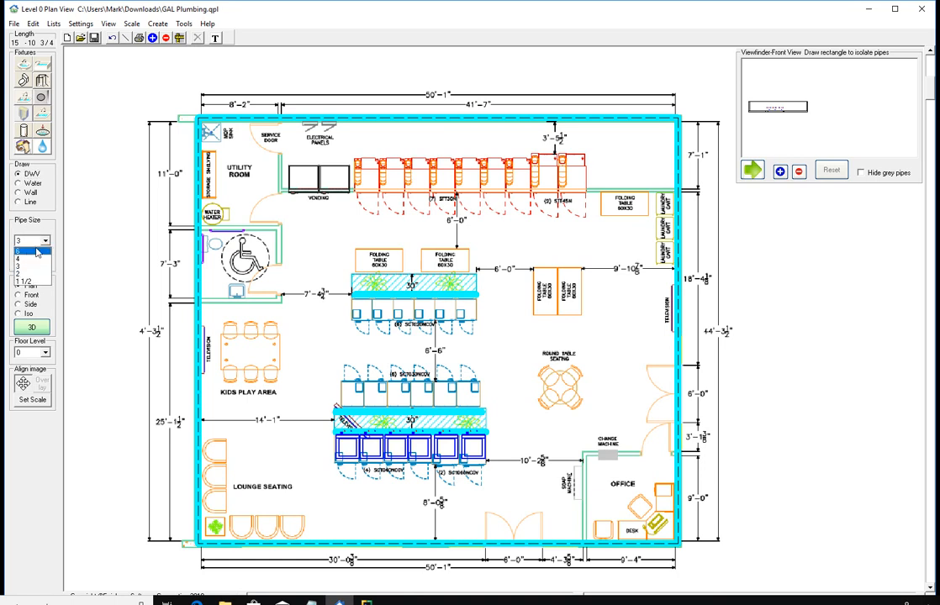
left_click(23, 251)
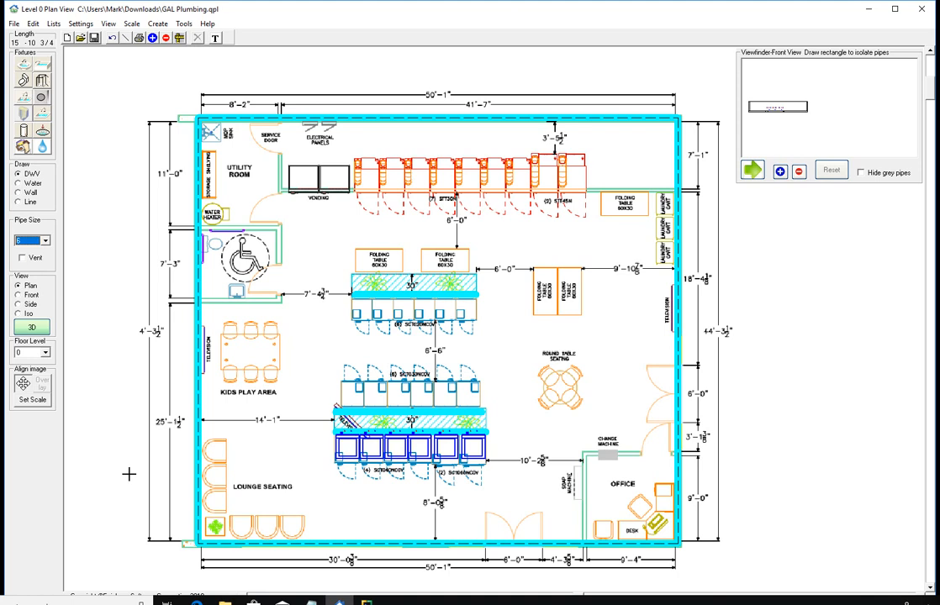
left_click(160, 475)
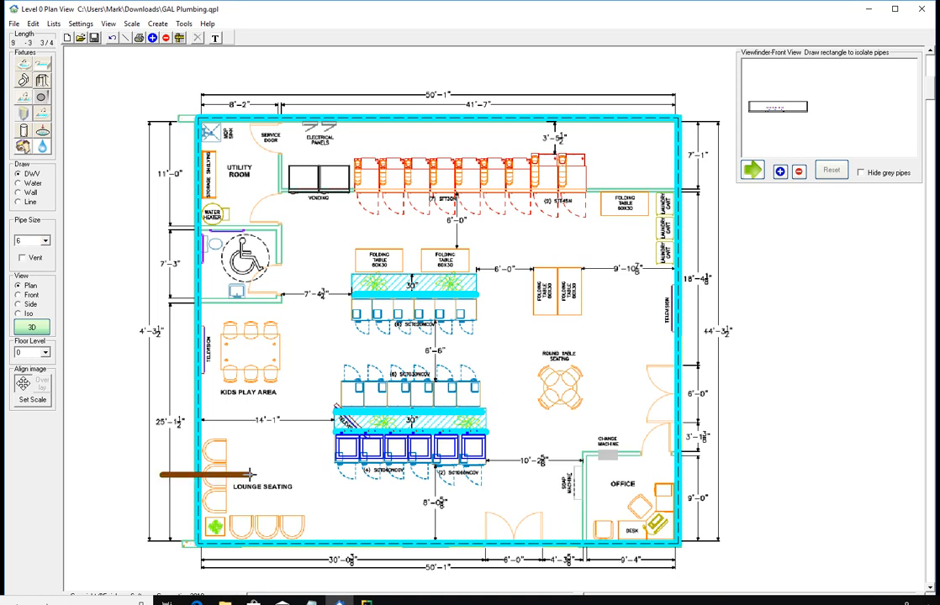
left_click(251, 475)
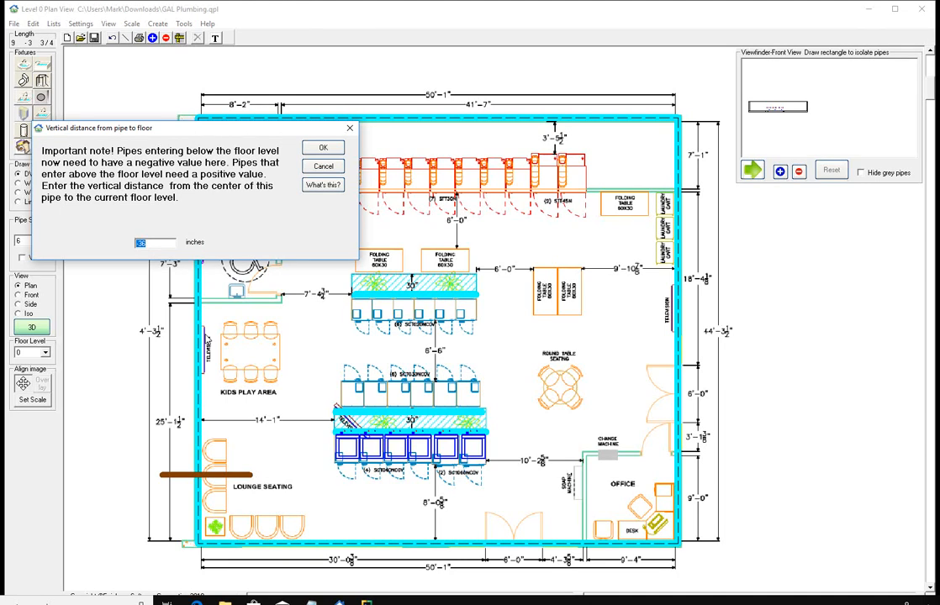
type("-48")
left_click(323, 148)
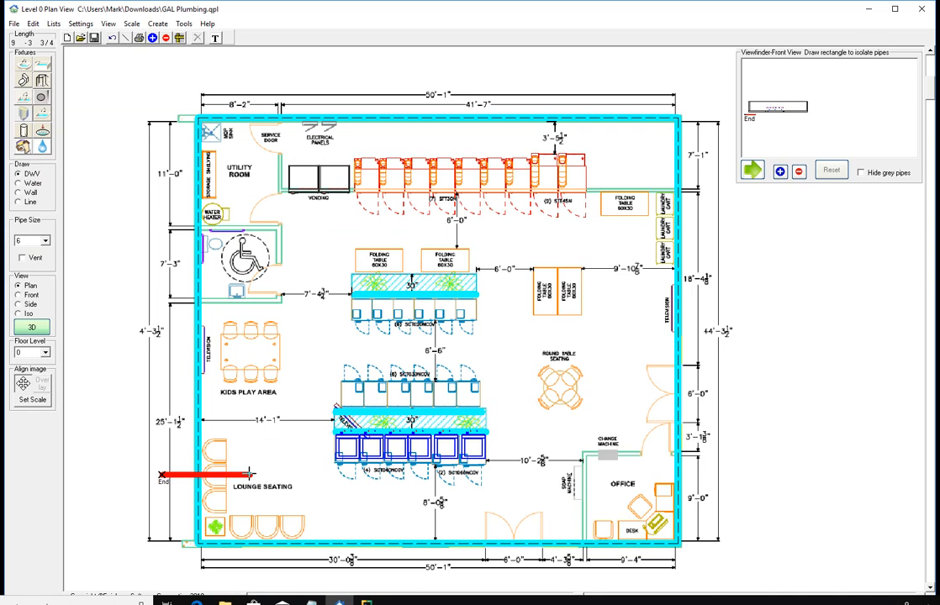
left_click_drag(250, 475, 284, 138)
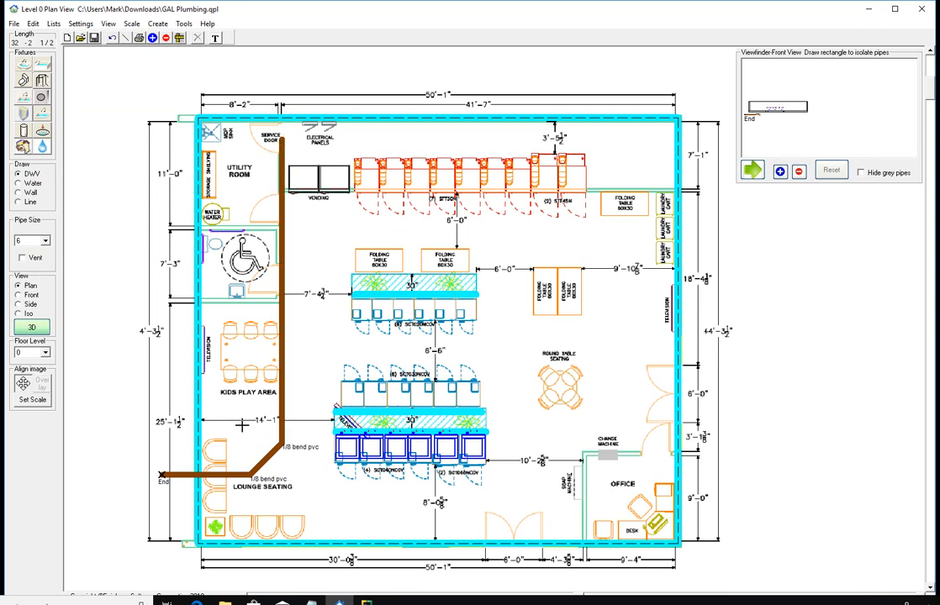
Step: Lock the fixture assignment of the first two washers from the left in the SCT040NCOV group
scroll(345, 443, "up", 5)
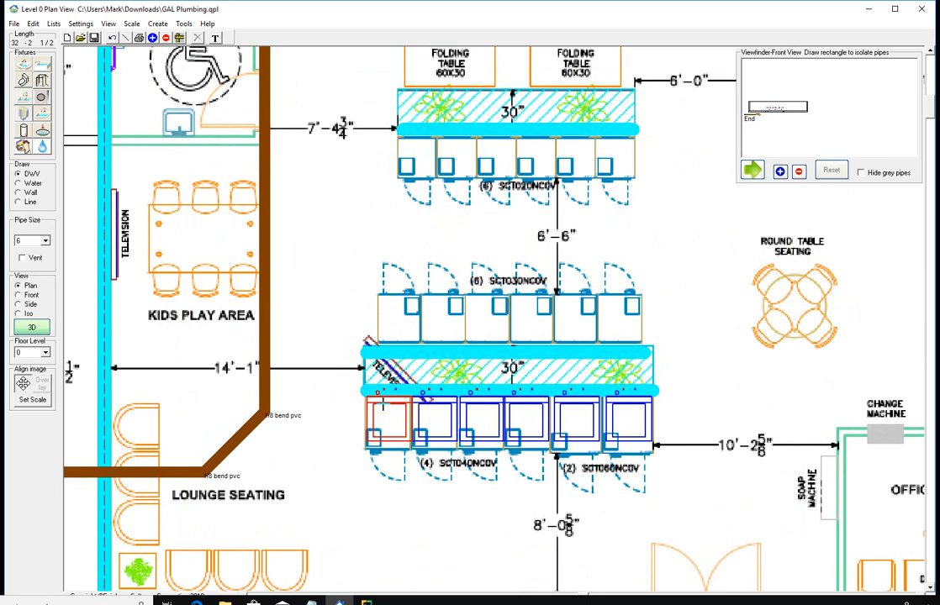
right_click(384, 403)
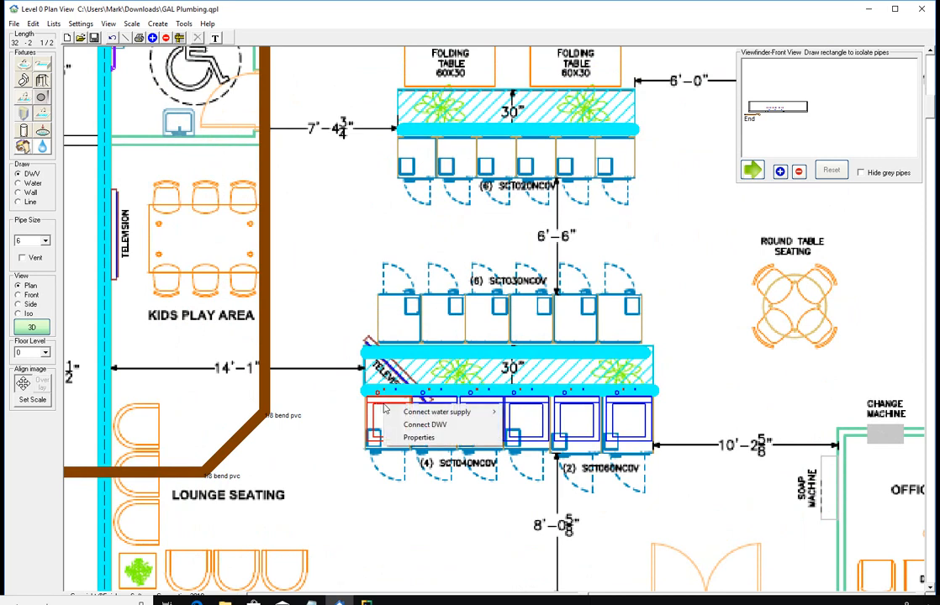
left_click(415, 437)
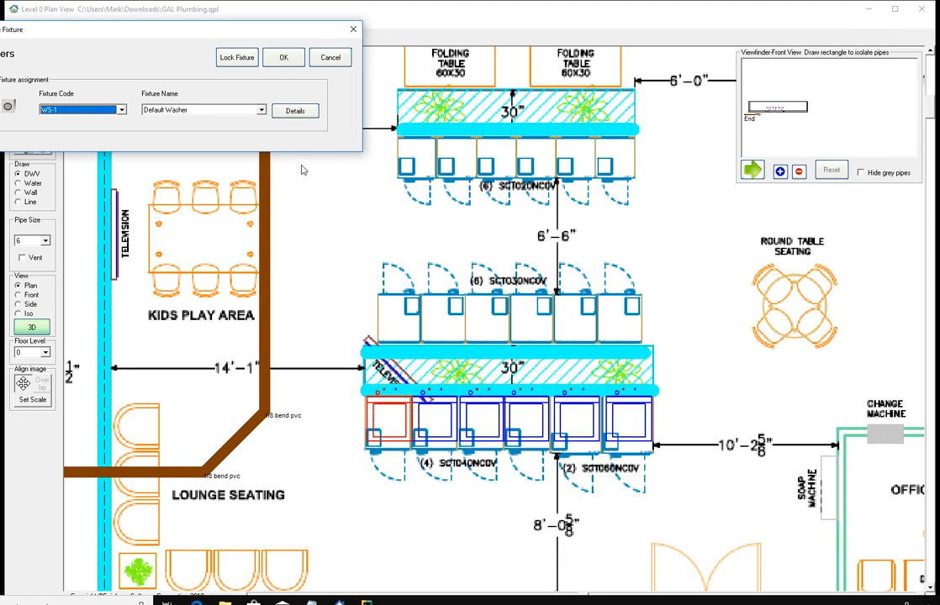
left_click(238, 58)
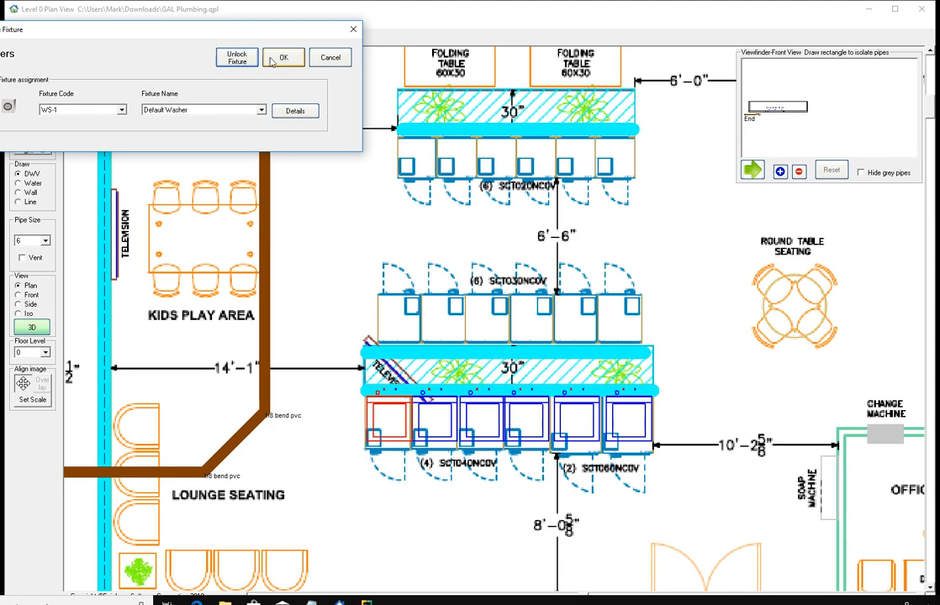
left_click(282, 58)
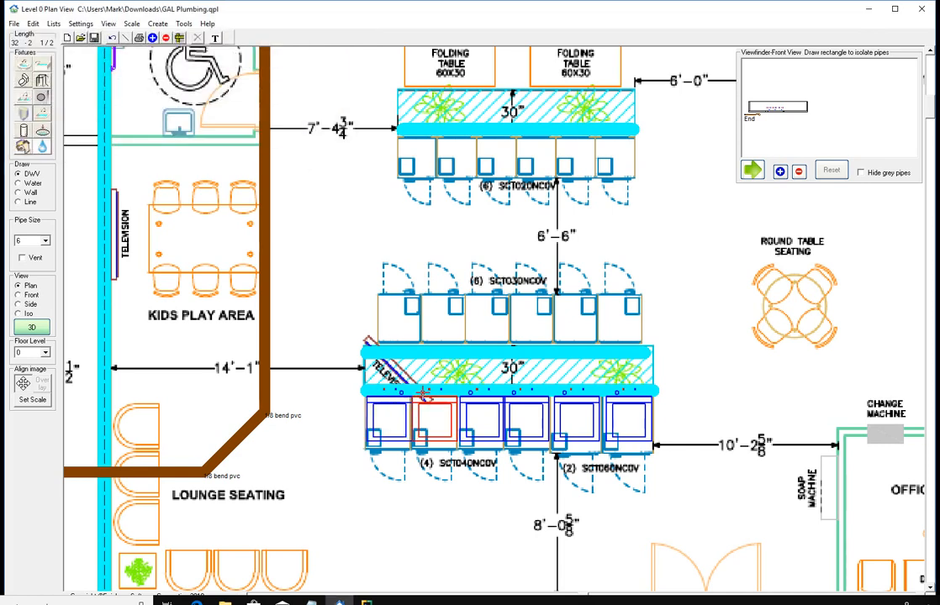
right_click(437, 403)
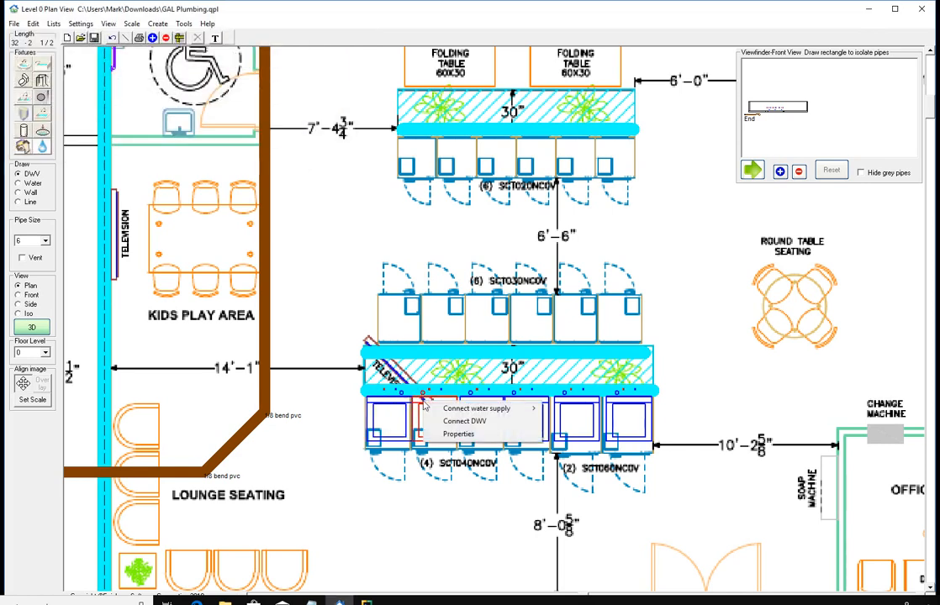
left_click(461, 435)
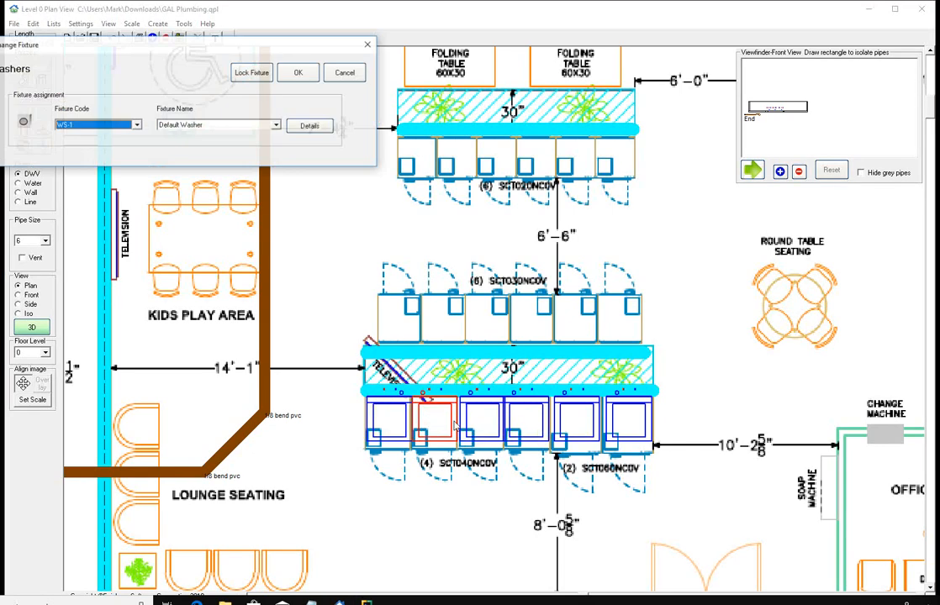
left_click(239, 72)
left_click(298, 73)
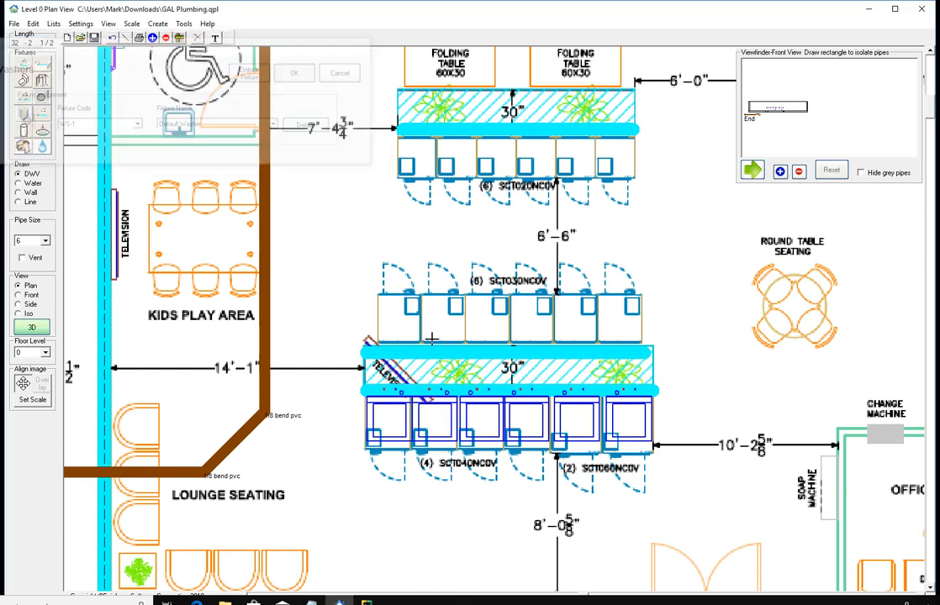
Step: Lock the fixture assignment of the third and fourth washers in the SCT040NCOV group
right_click(476, 403)
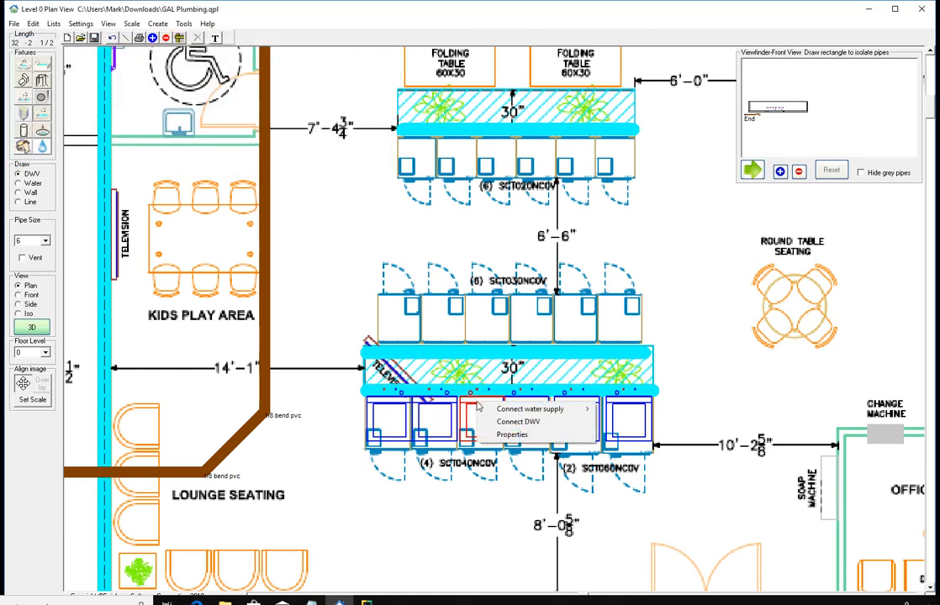
left_click(512, 435)
left_click(269, 88)
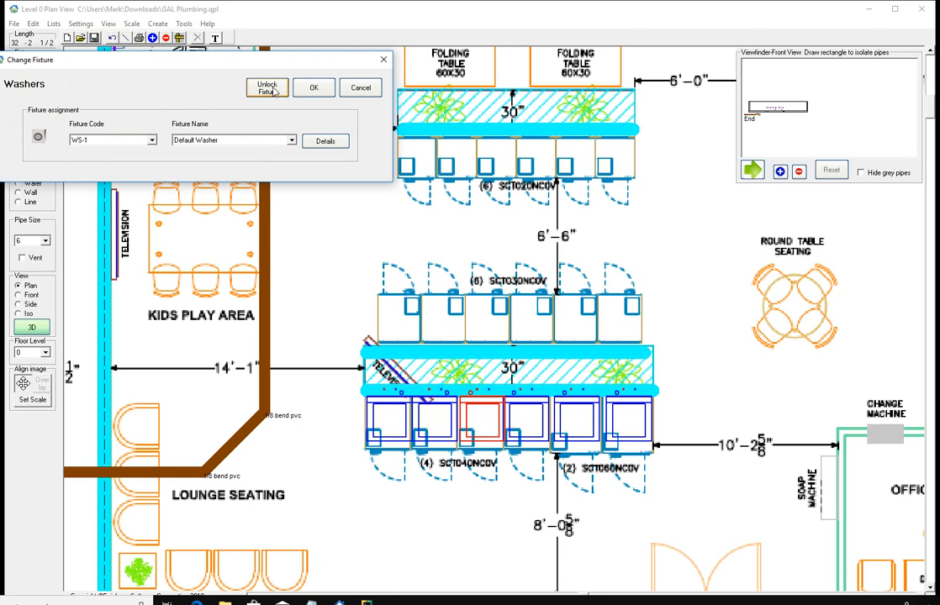
left_click(307, 87)
right_click(521, 404)
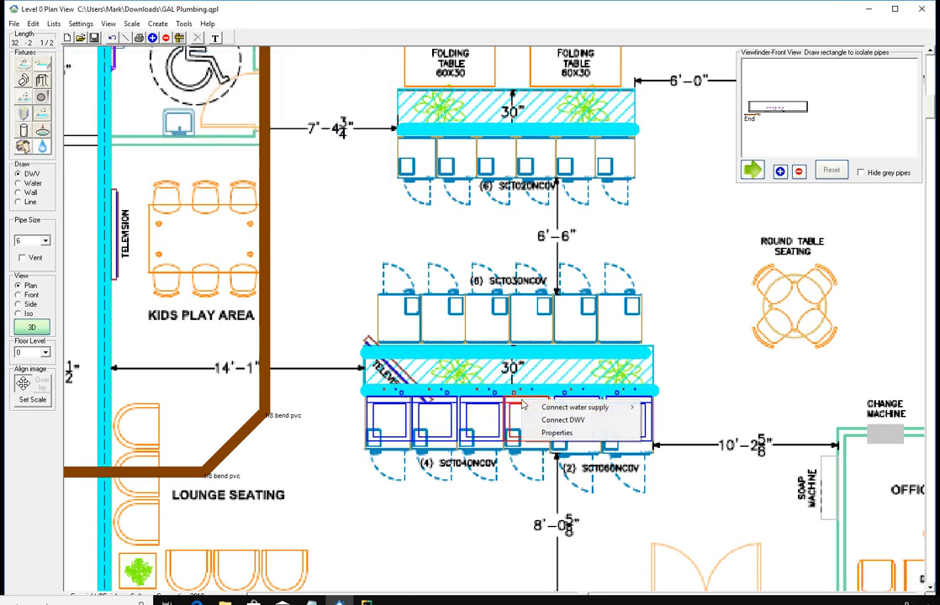
left_click(562, 433)
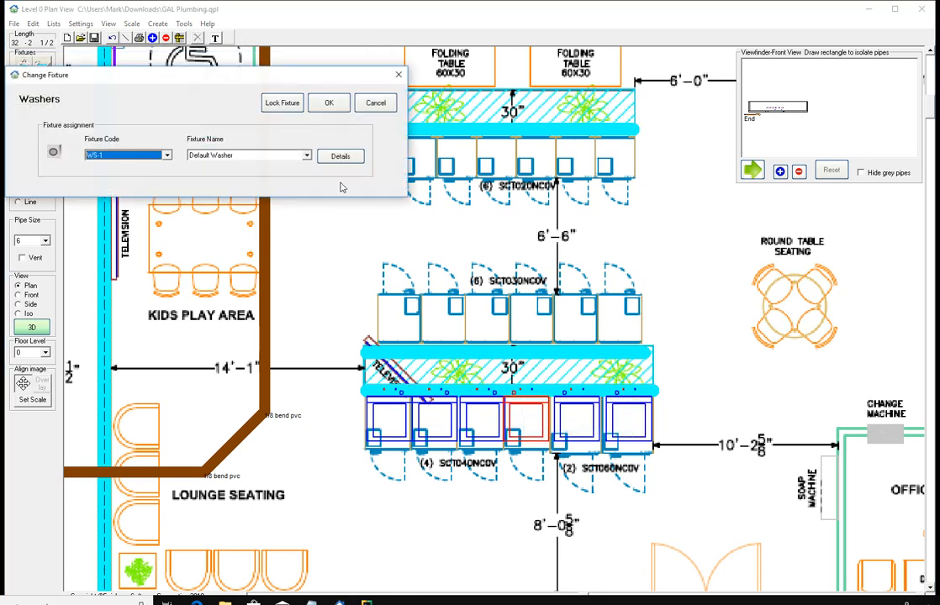
left_click(276, 103)
left_click(328, 103)
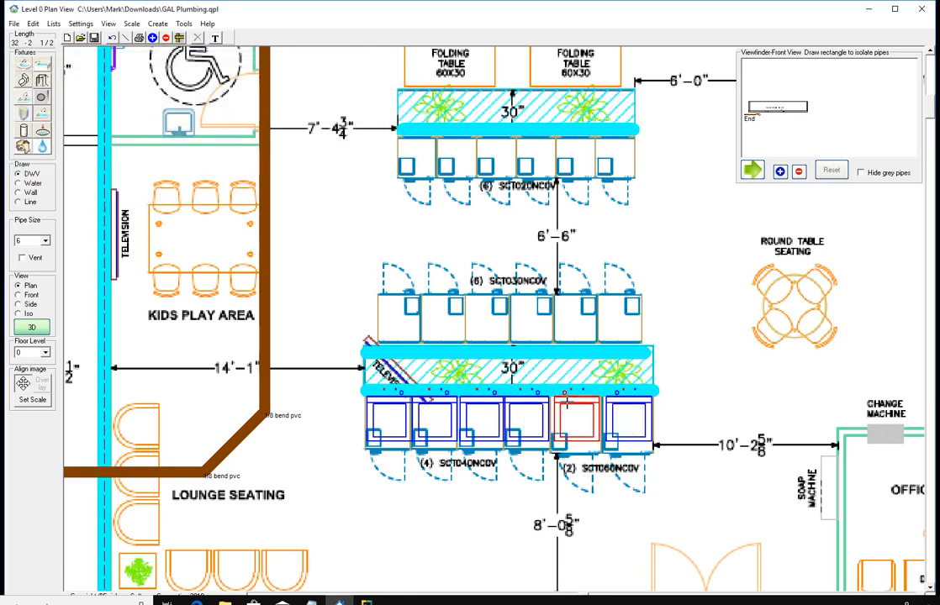
Step: Lock the fixture assignment of both washers at the SCT060NCOV positions
right_click(566, 404)
left_click(565, 434)
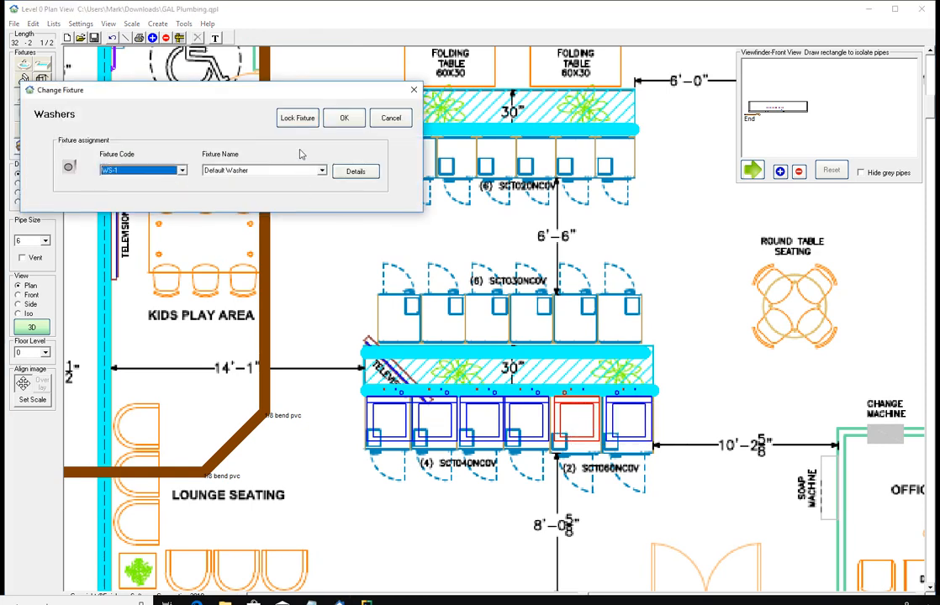
left_click(297, 117)
left_click(344, 119)
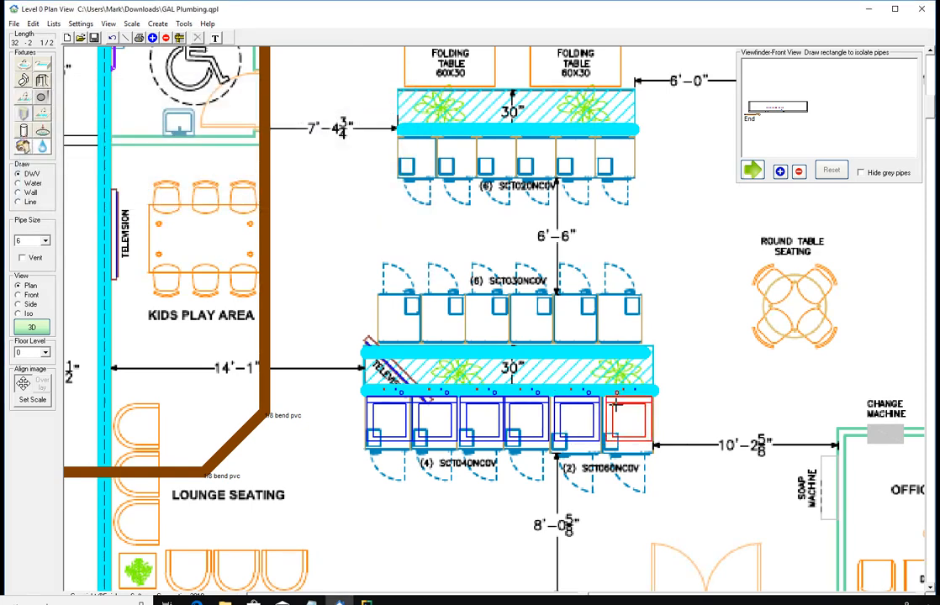
right_click(616, 404)
left_click(647, 438)
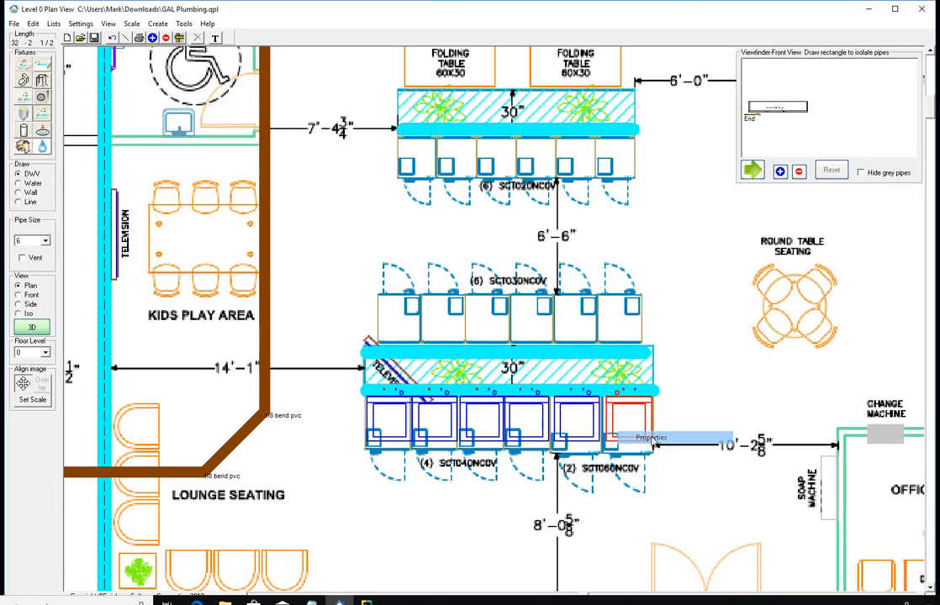
left_click(312, 133)
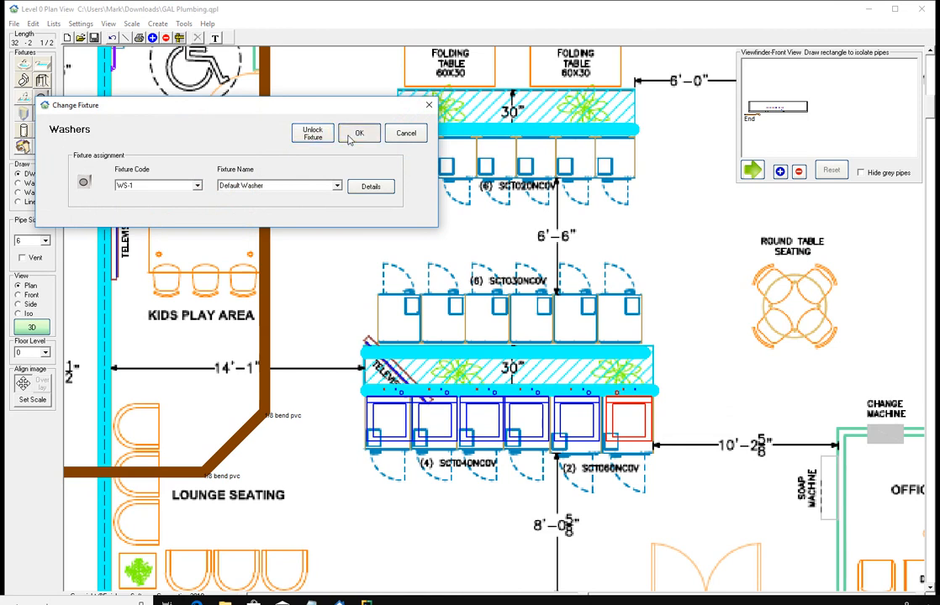
left_click(356, 134)
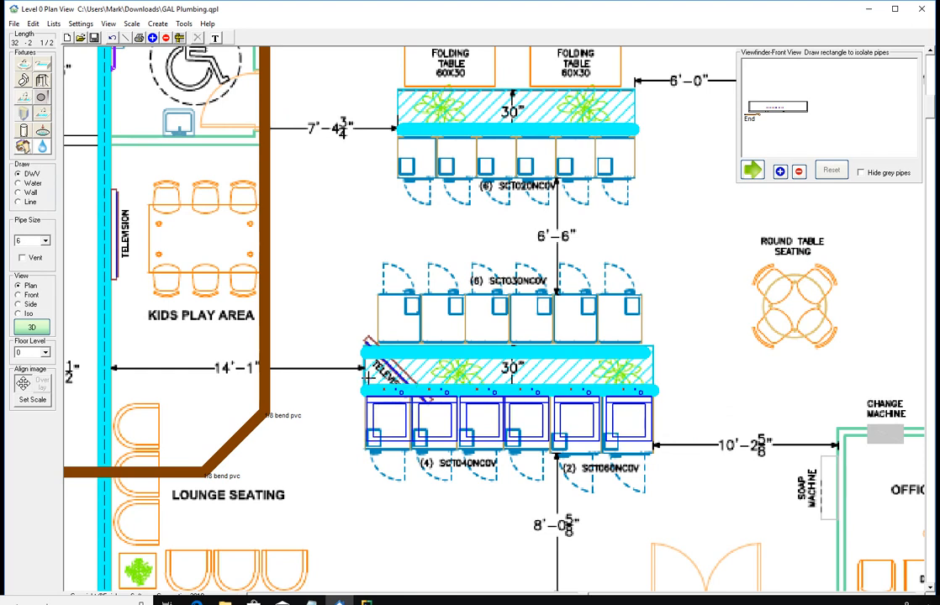
Step: Set the DWV pipe size to 4 and try to draw a branch about 6 ft 8 in long from the main into the lower island
left_click(46, 241)
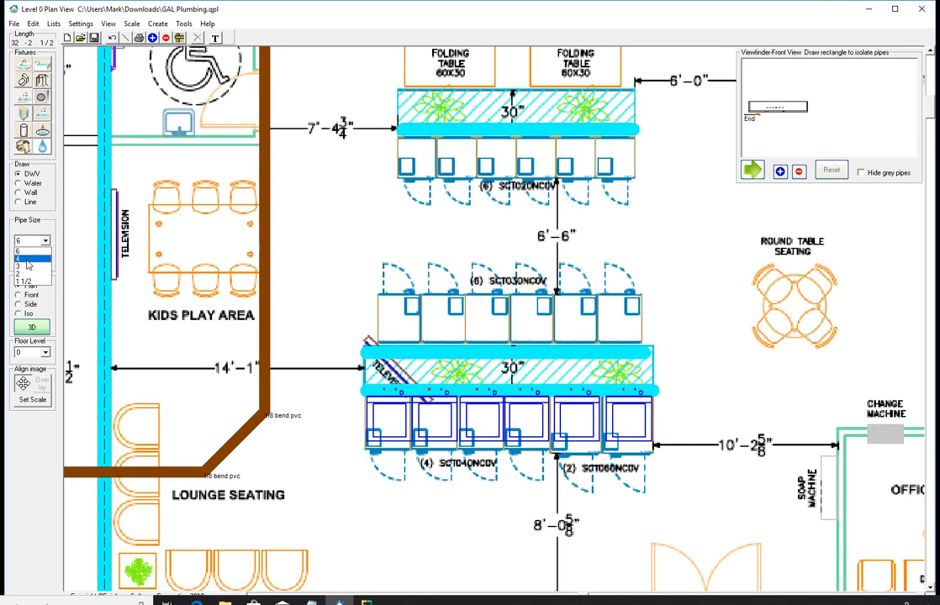
left_click(27, 259)
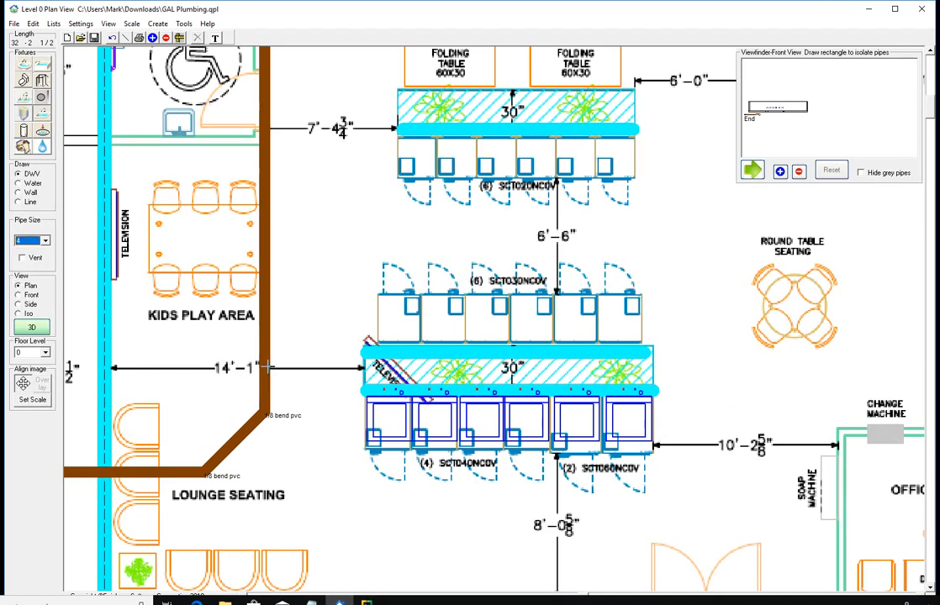
left_click_drag(267, 369, 388, 373)
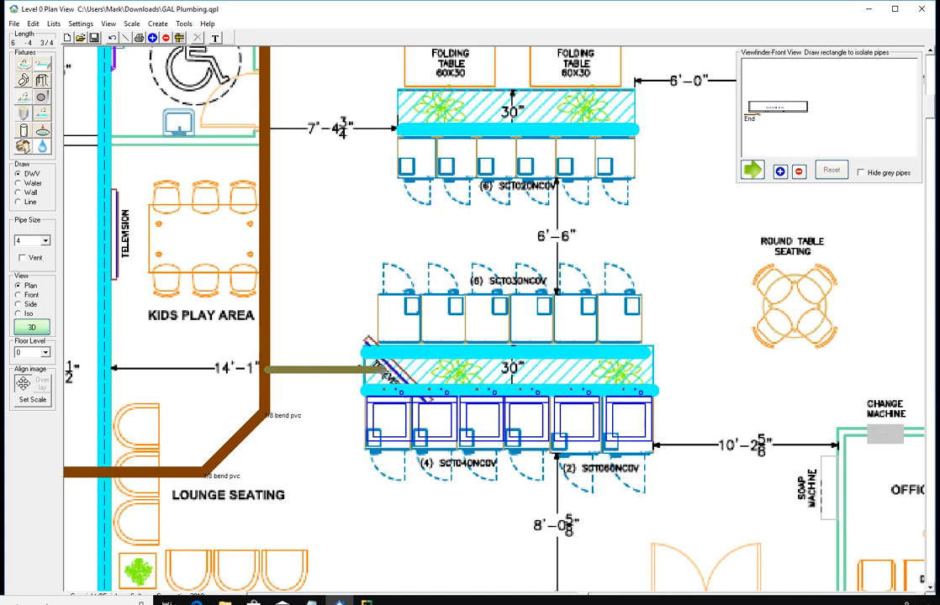
left_click_drag(389, 372, 388, 373)
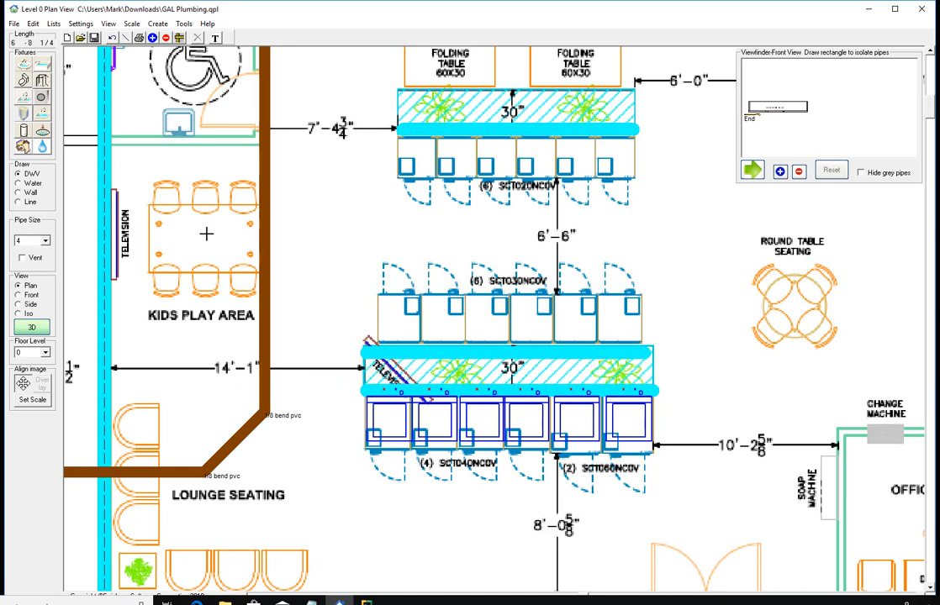
Step: Set the customer's DWV pipe type to PVC DWV in the customer material selections
left_click(80, 23)
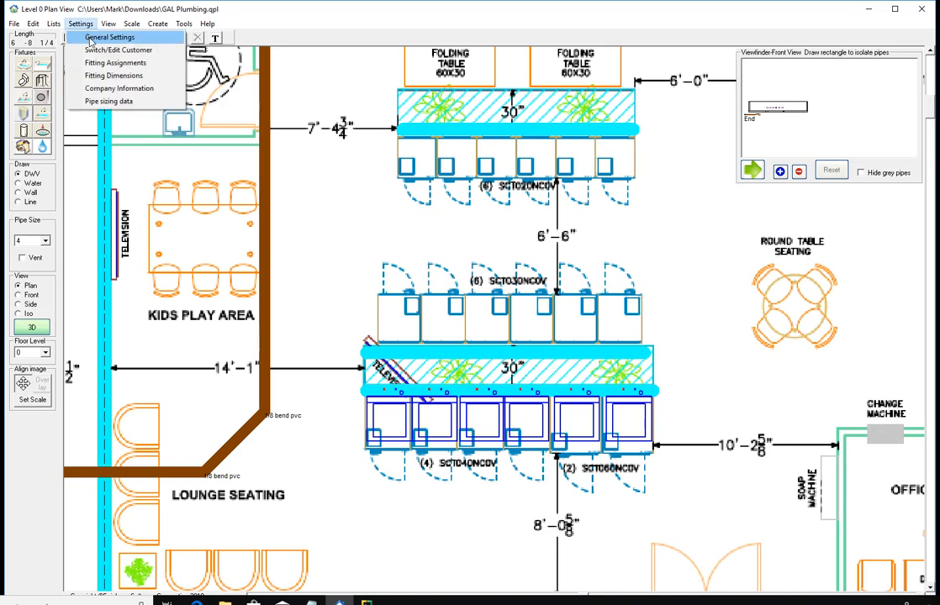
left_click(110, 50)
left_click(408, 339)
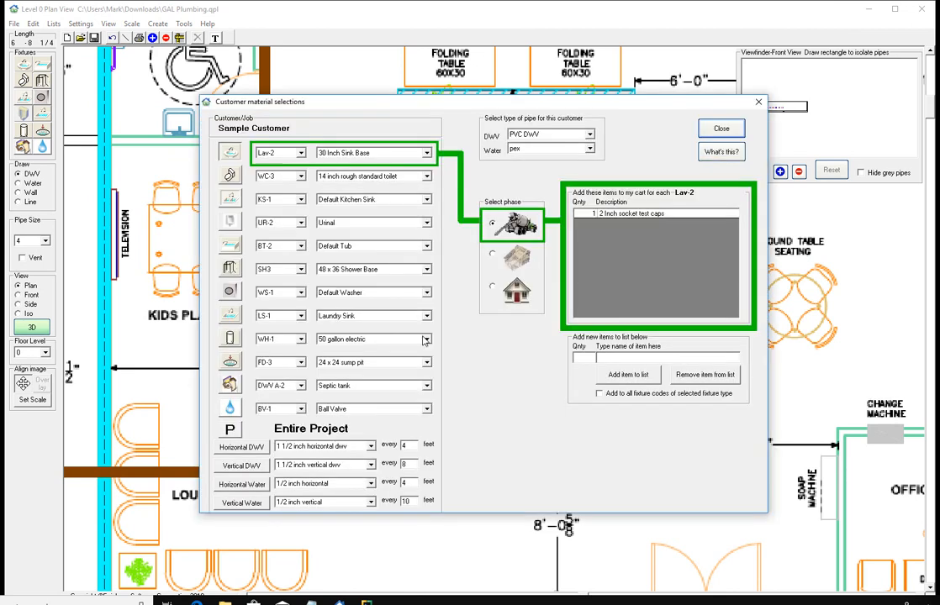
left_click(548, 135)
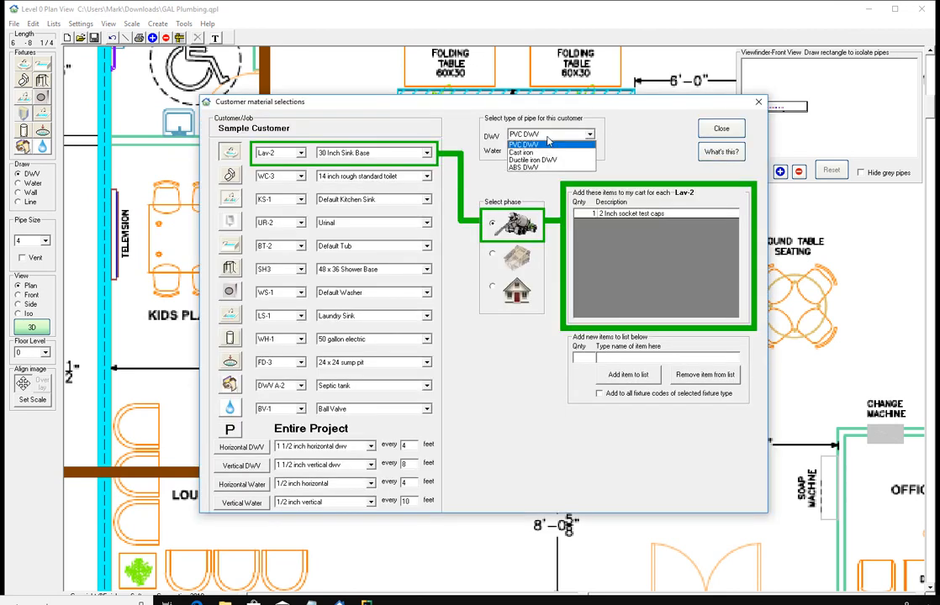
left_click(548, 146)
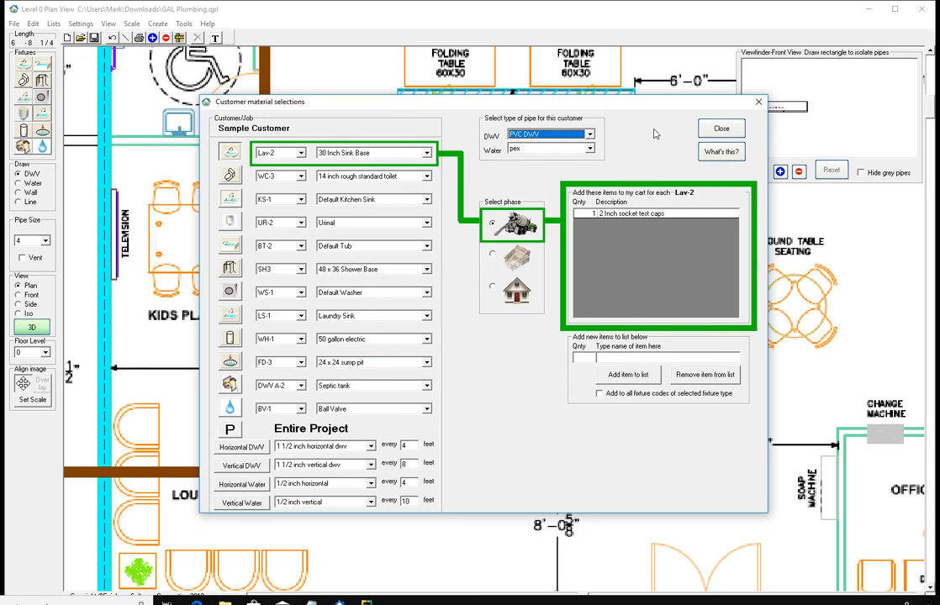
left_click(720, 128)
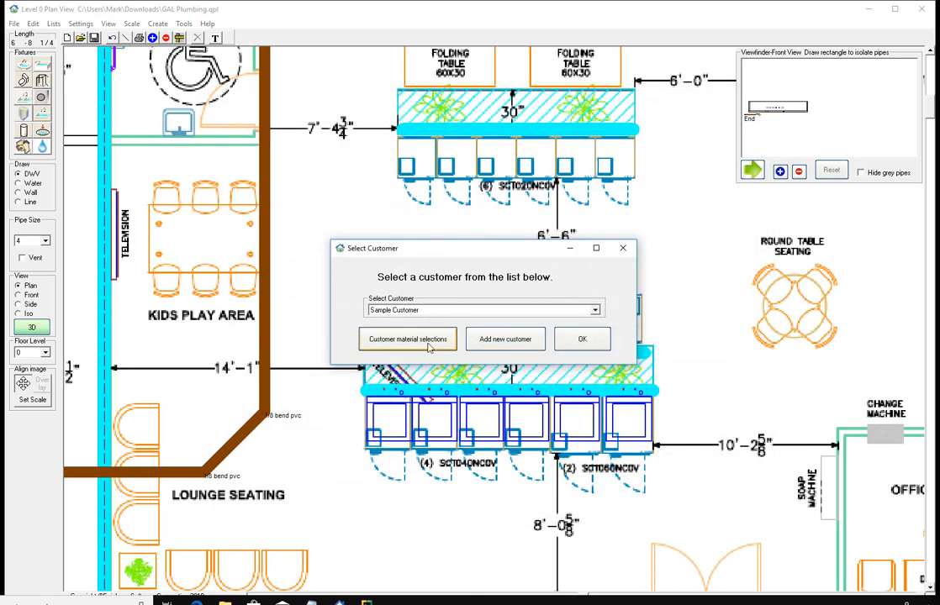
left_click(580, 338)
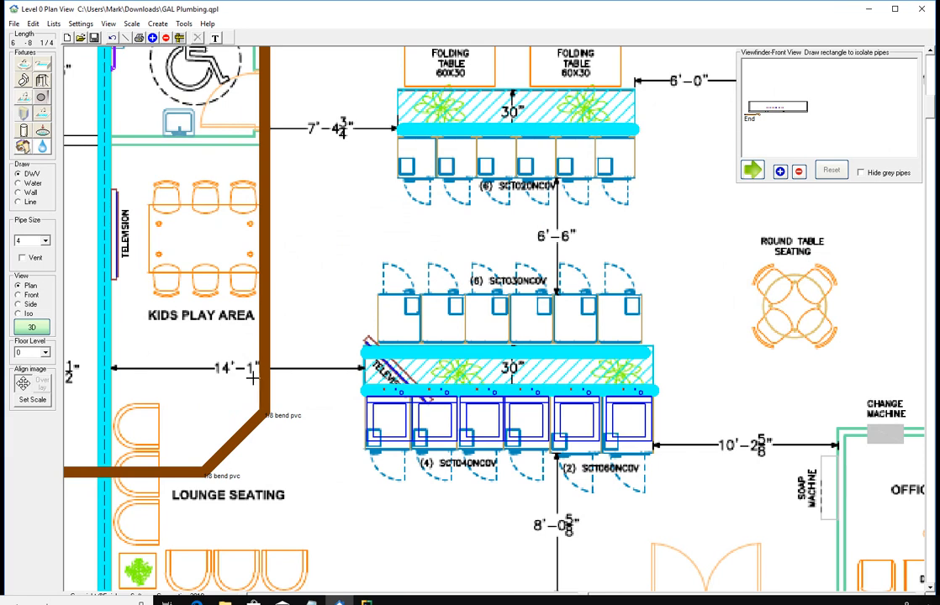
Step: Draw a size 4 DWV branch about 6 ft 8 in long from the vertical run of the main into the lower island
left_click(263, 370)
left_click_drag(264, 369, 374, 371)
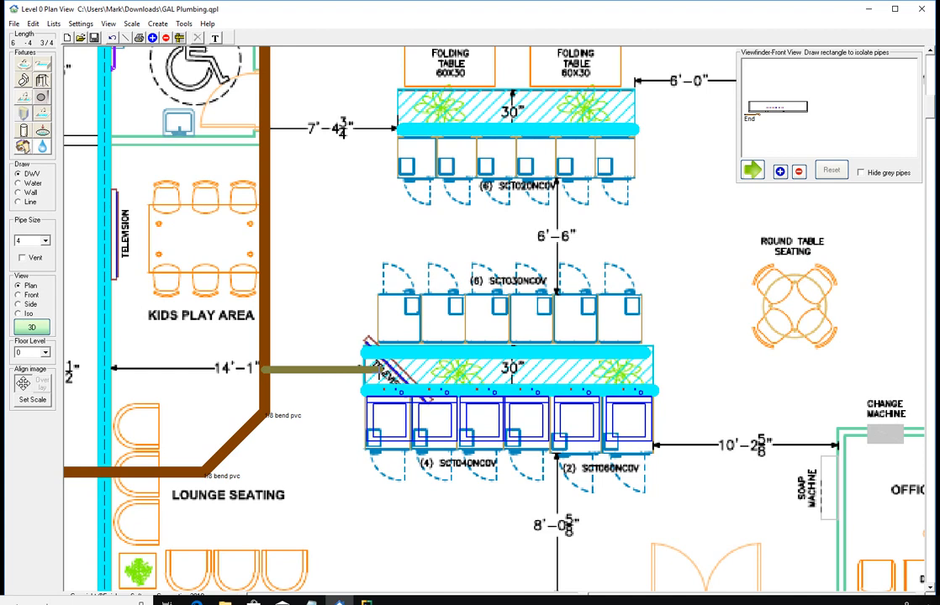
left_click(382, 371)
Step: In the front view, draw a riser about 5 ft 3 in high from the branch end and a drain about 13 ft 10 in long below the washers
left_click(25, 295)
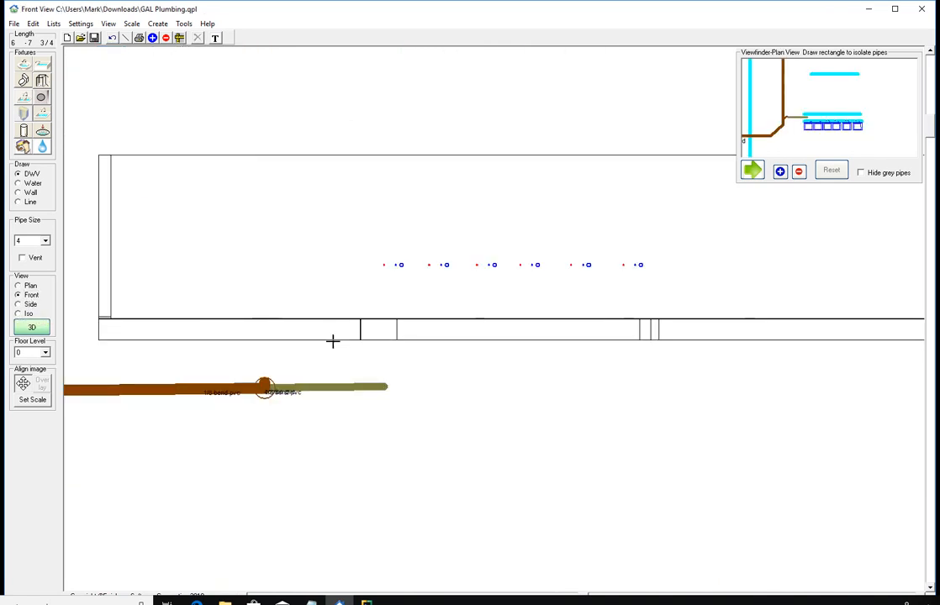
mouse_move(384, 387)
left_mouse_down()
mouse_move(398, 335)
mouse_move(384, 321)
mouse_move(384, 292)
left_mouse_up()
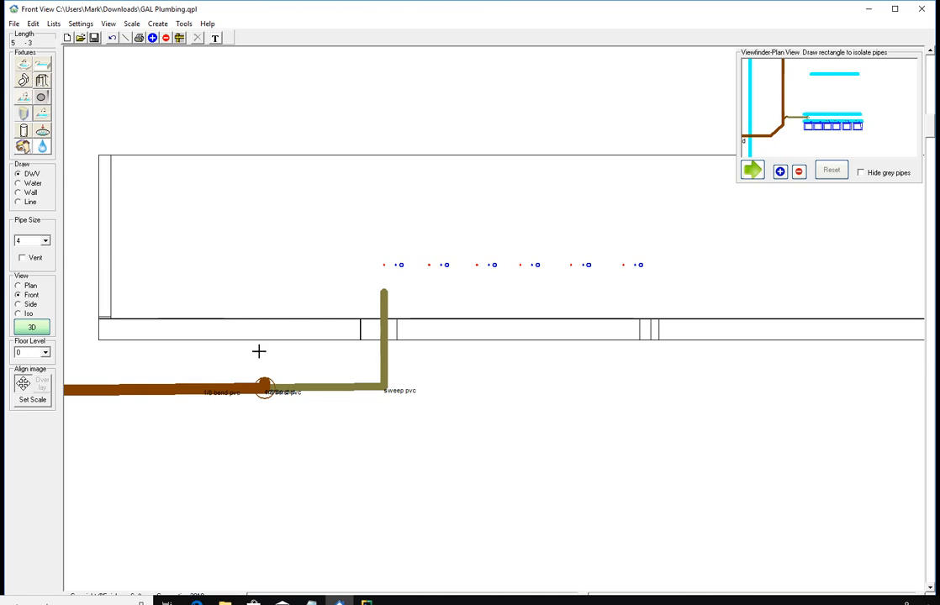
left_click_drag(384, 314, 636, 310)
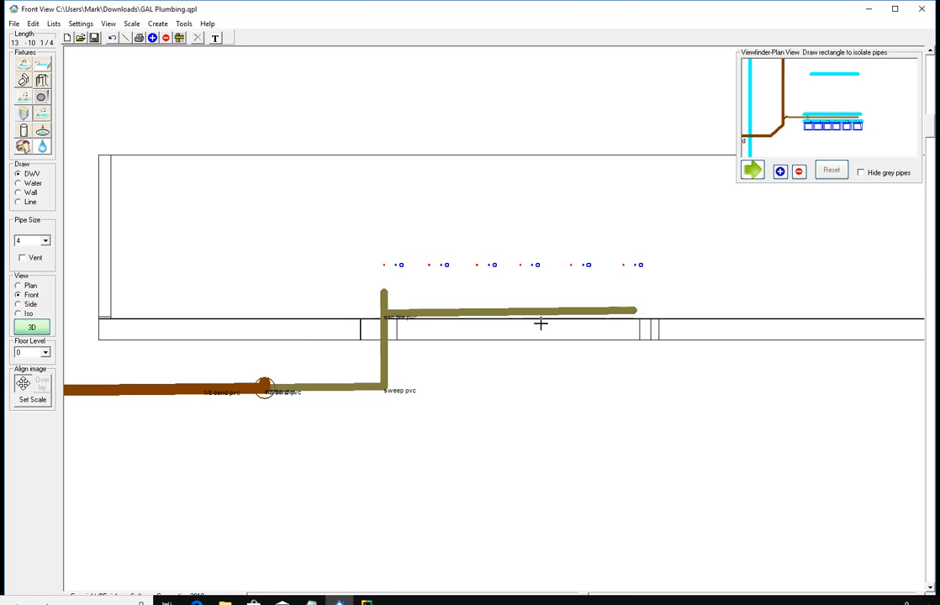
Step: Draw two vertical stubs, each about 1 ft 2 in high, on the washer drain at the second and third washers from the riser
scroll(508, 333, "up", 1)
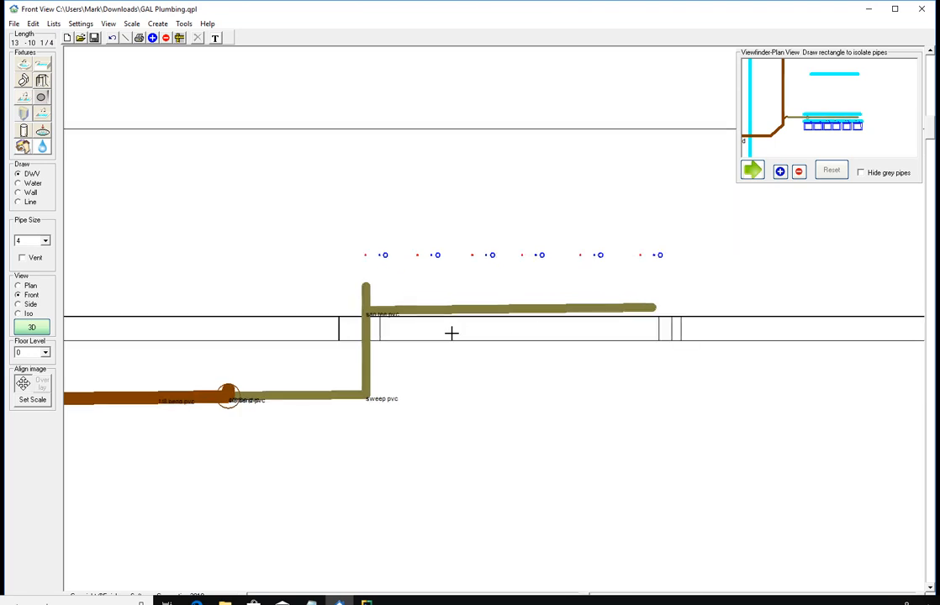
left_click(423, 307)
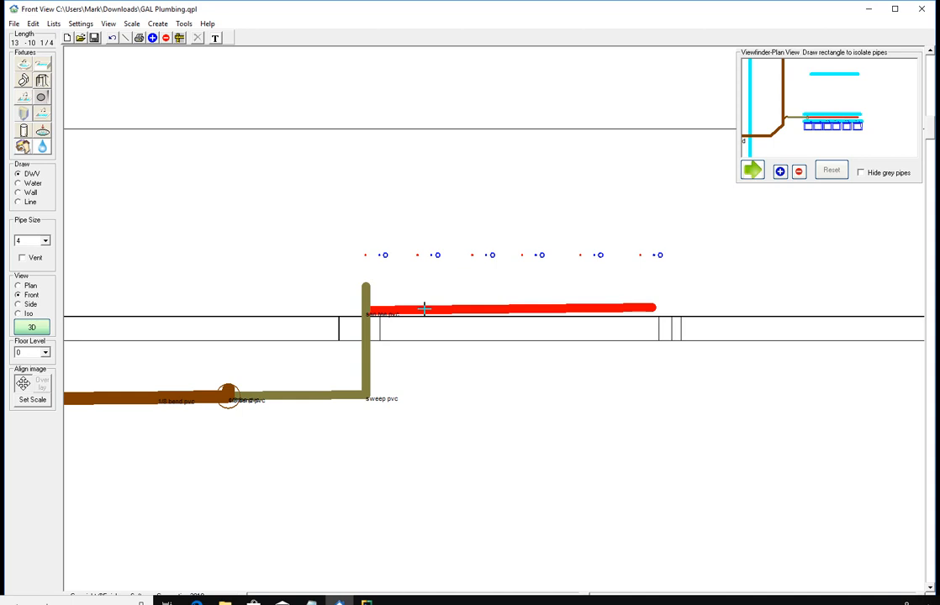
left_click_drag(424, 308, 423, 285)
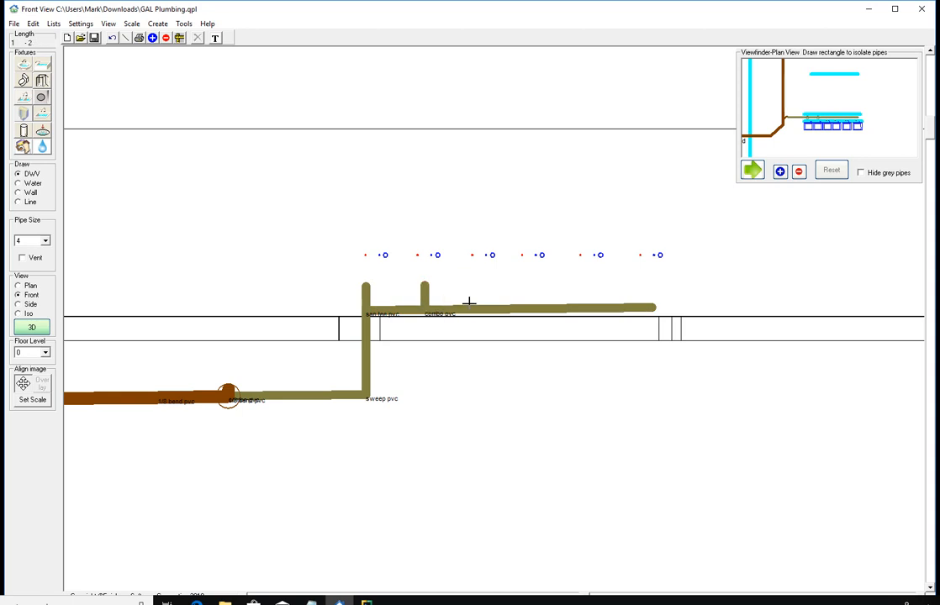
left_click(494, 310)
left_click_drag(484, 308, 484, 281)
Step: Add vertical stubs about 1 ft 5 in, 1 ft 7 in and 1 ft 9 in high for the last three washers on the drain
left_click(540, 308)
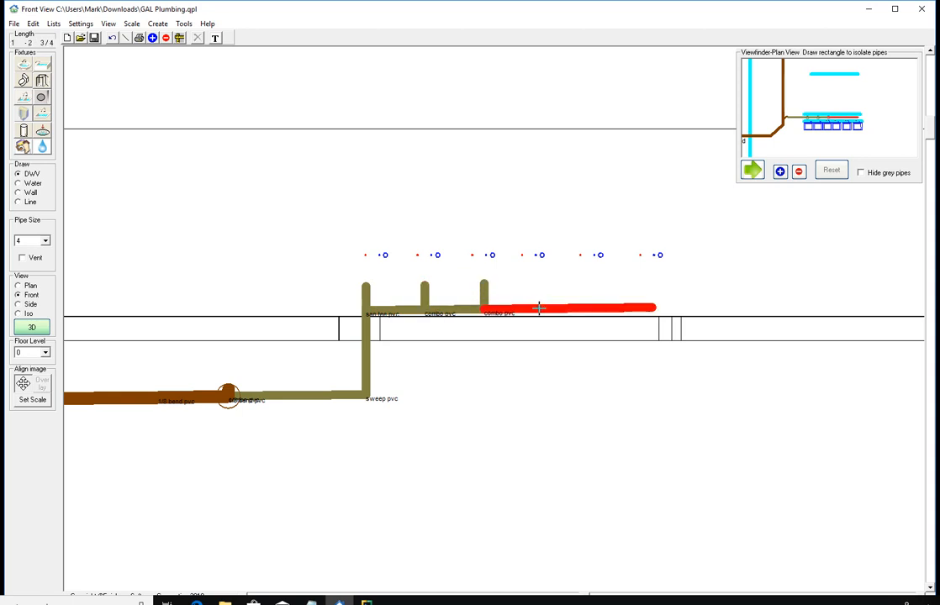
left_click_drag(537, 307, 526, 278)
left_click(520, 305)
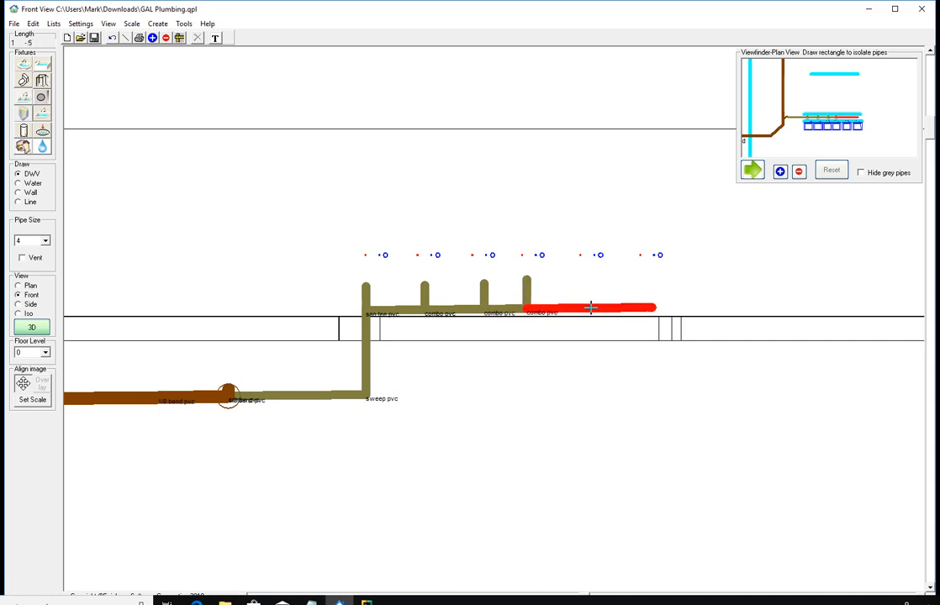
left_click_drag(591, 308, 590, 273)
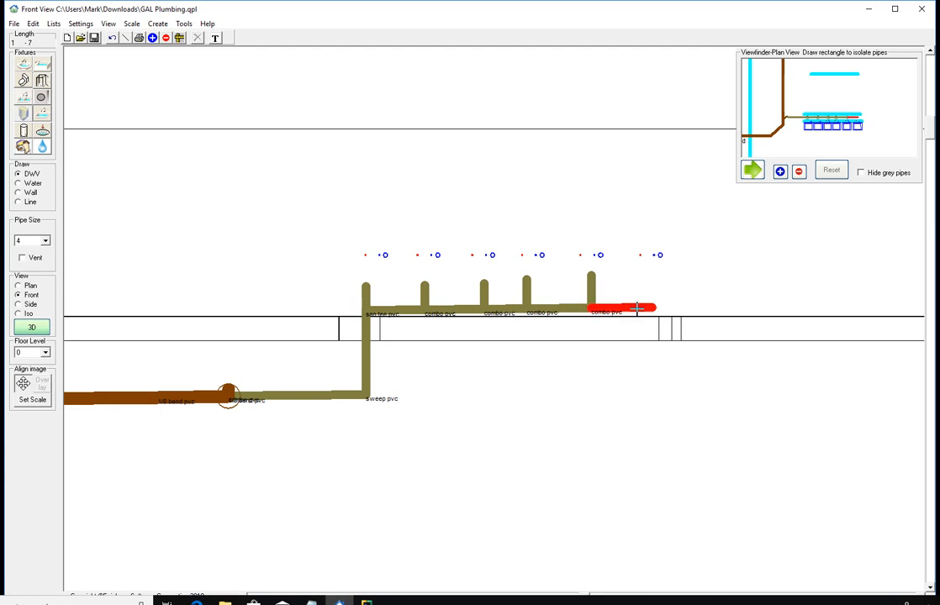
left_click_drag(648, 306, 646, 269)
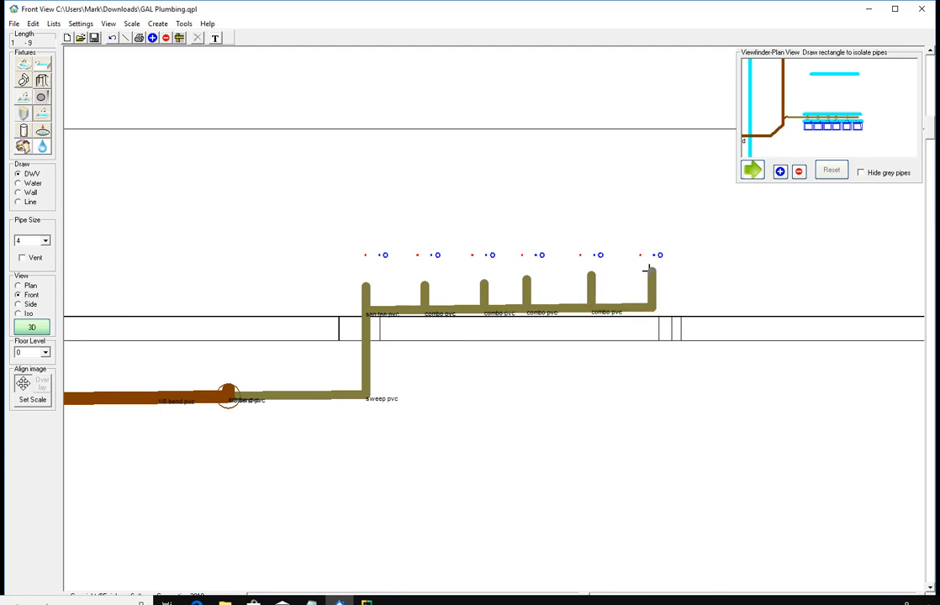
Step: Adjust the tops of the four stubs nearest the riser, extending the third to about 1 ft 8 in and the first to about 1 ft 5 in
left_click(526, 282)
left_click(484, 286)
left_click_drag(484, 284, 483, 270)
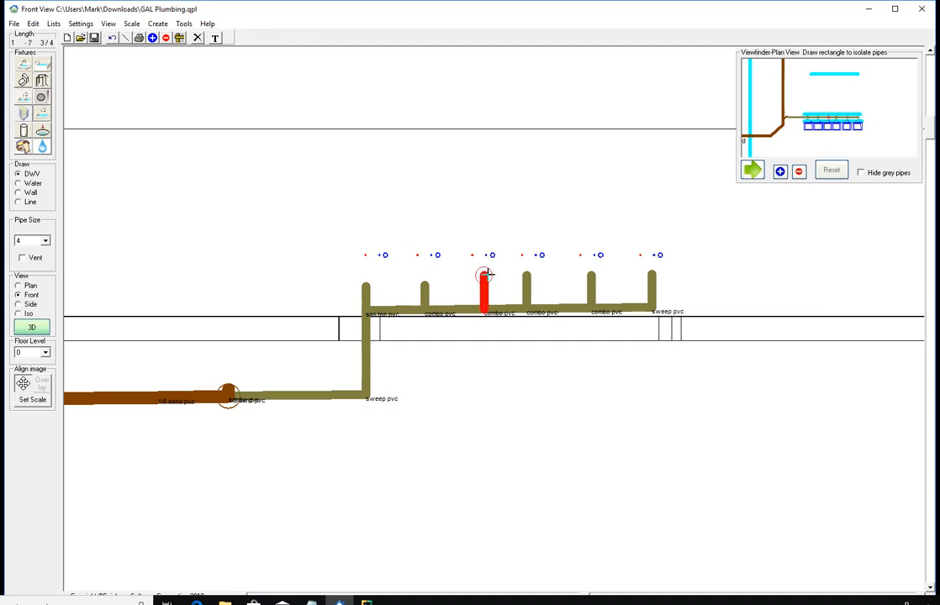
left_click(423, 293)
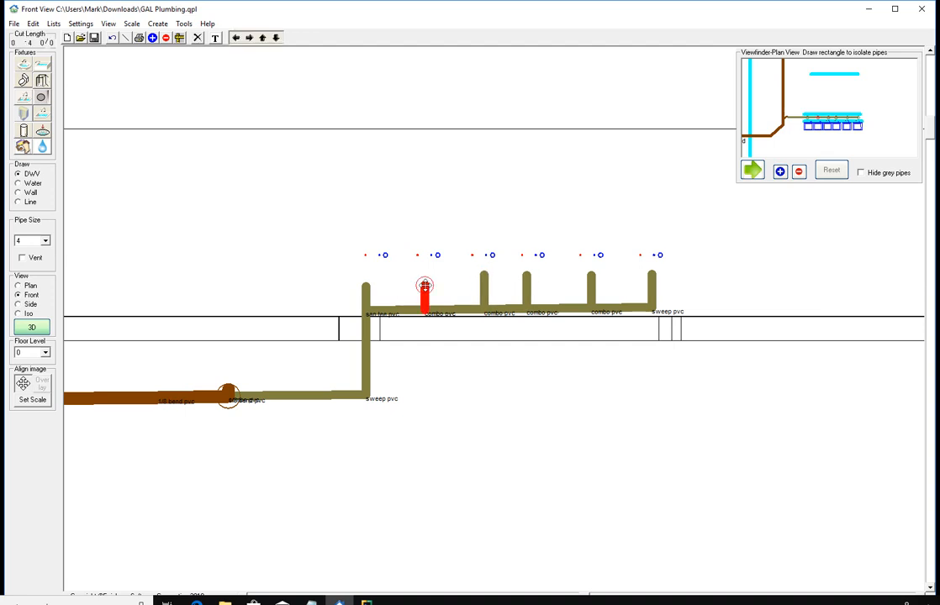
left_click_drag(425, 285, 425, 277)
left_click(368, 288)
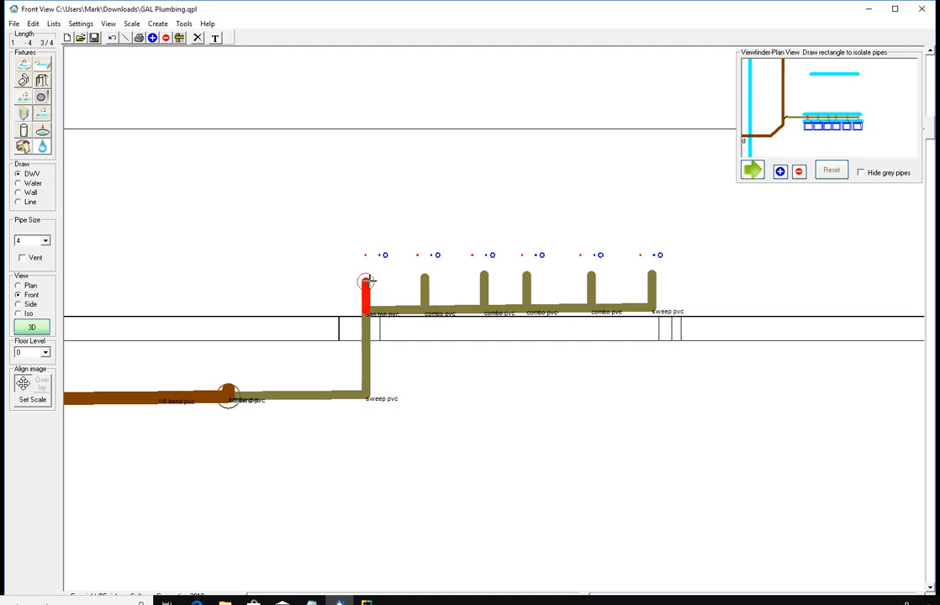
left_click(285, 393)
left_click(318, 429)
scroll(307, 406, "up", 1)
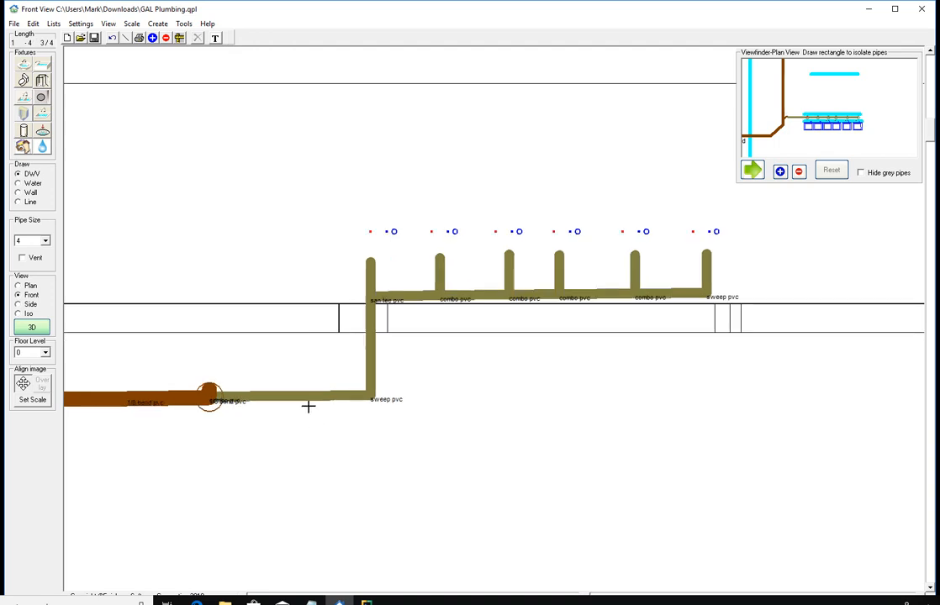
scroll(343, 349, "up", 1)
left_click(347, 412)
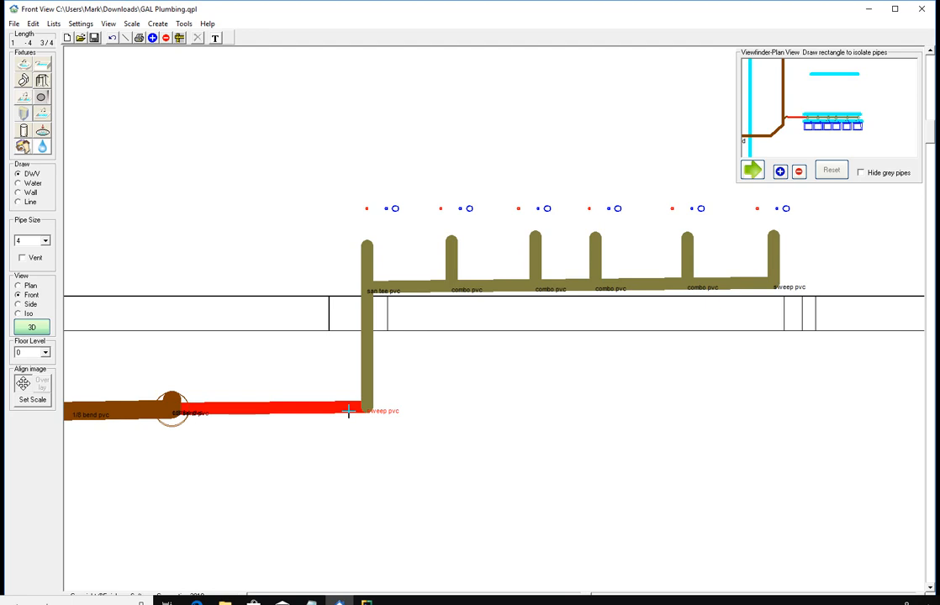
left_click(357, 418)
left_click(367, 299)
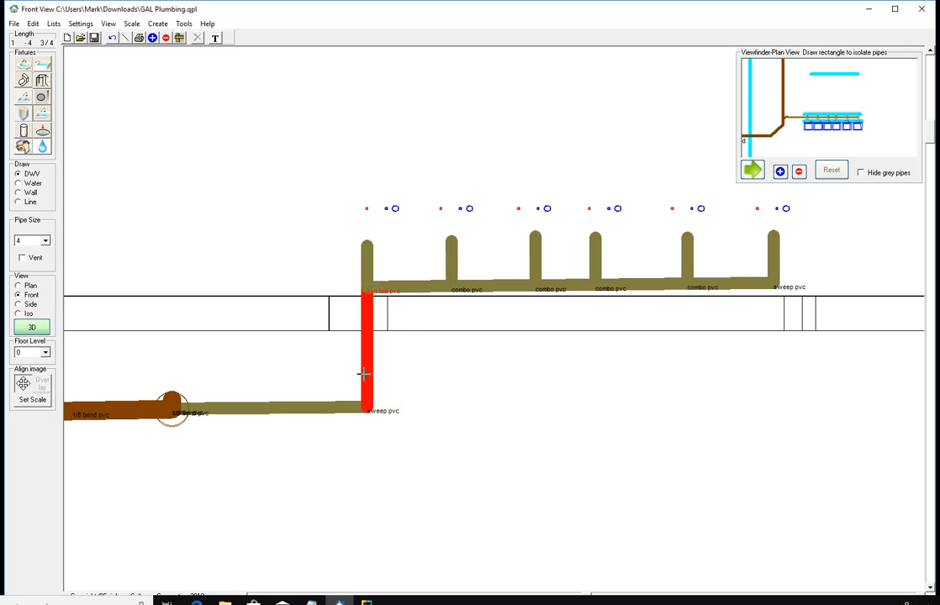
left_click(339, 394)
left_click(326, 410)
left_click(389, 418)
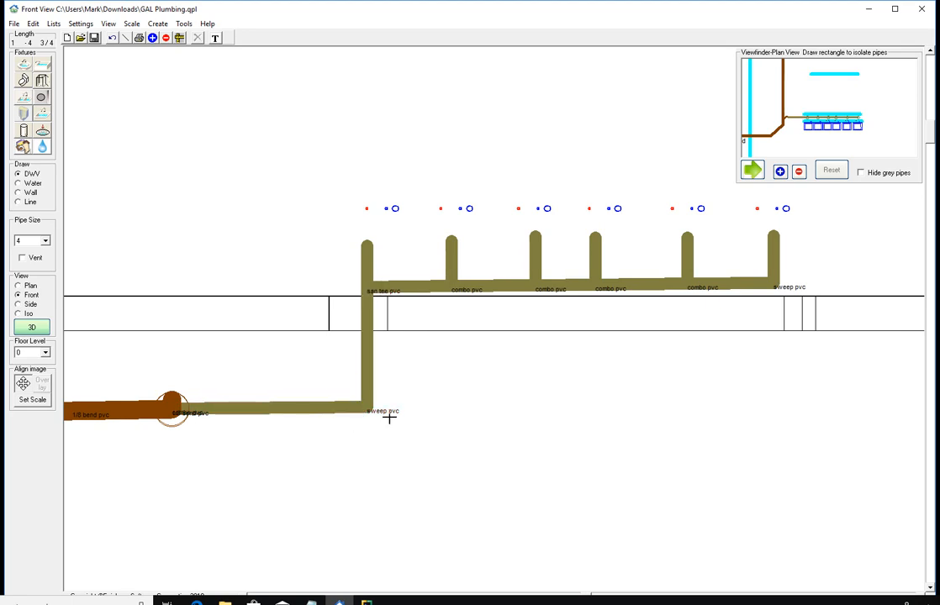
Step: Change the sweep fitting at the base of the riser to trap pvc
left_click(311, 410)
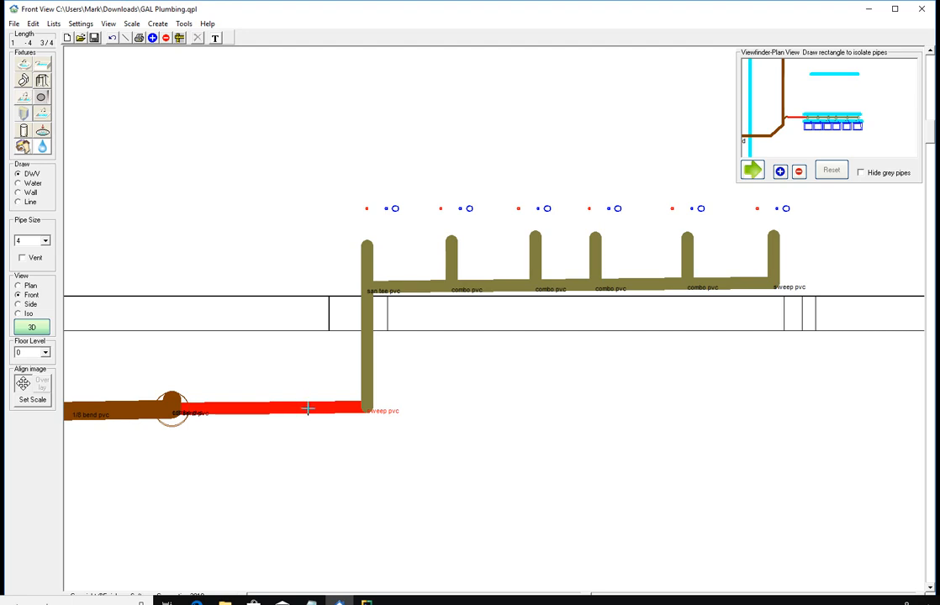
right_click(308, 409)
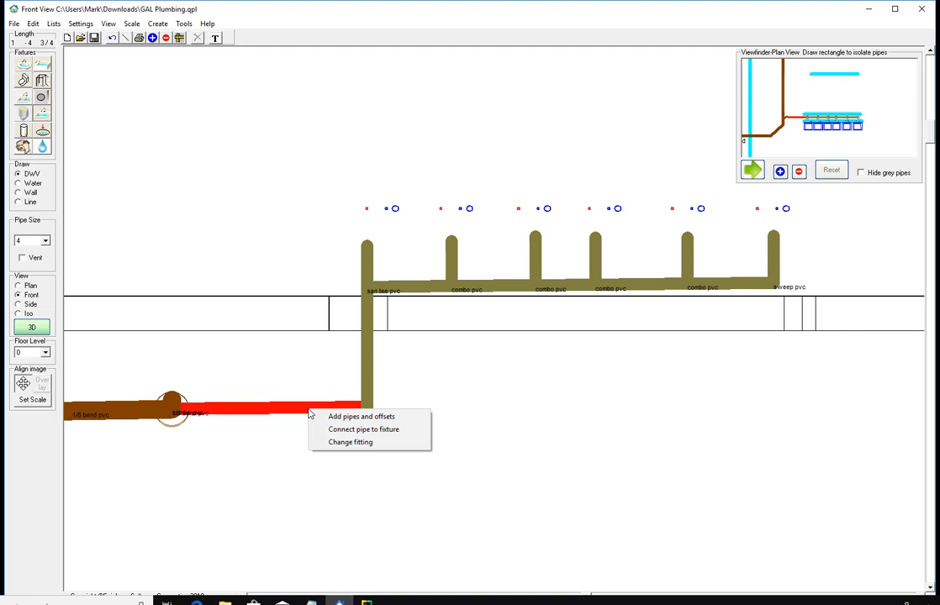
left_click(357, 443)
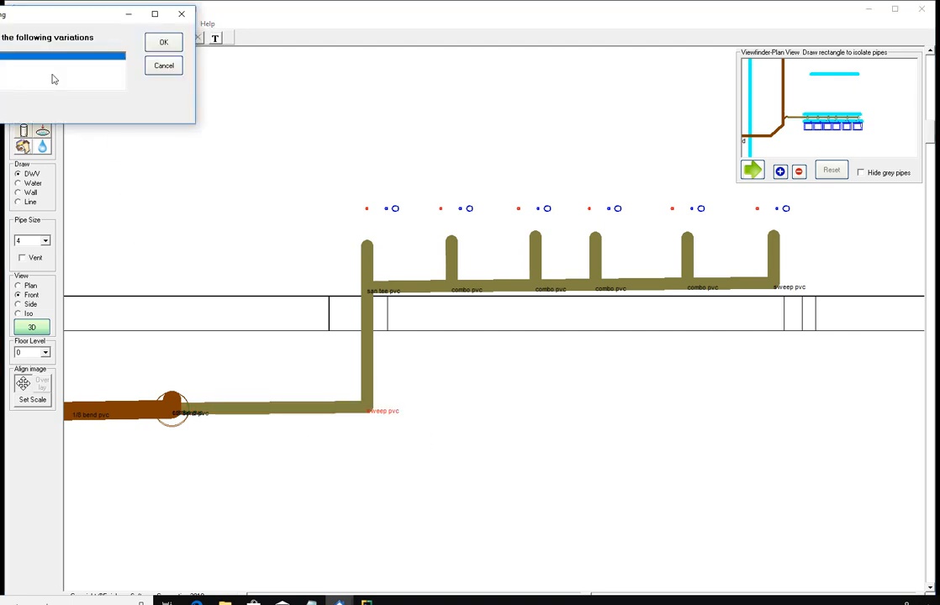
left_click_drag(40, 14, 296, 93)
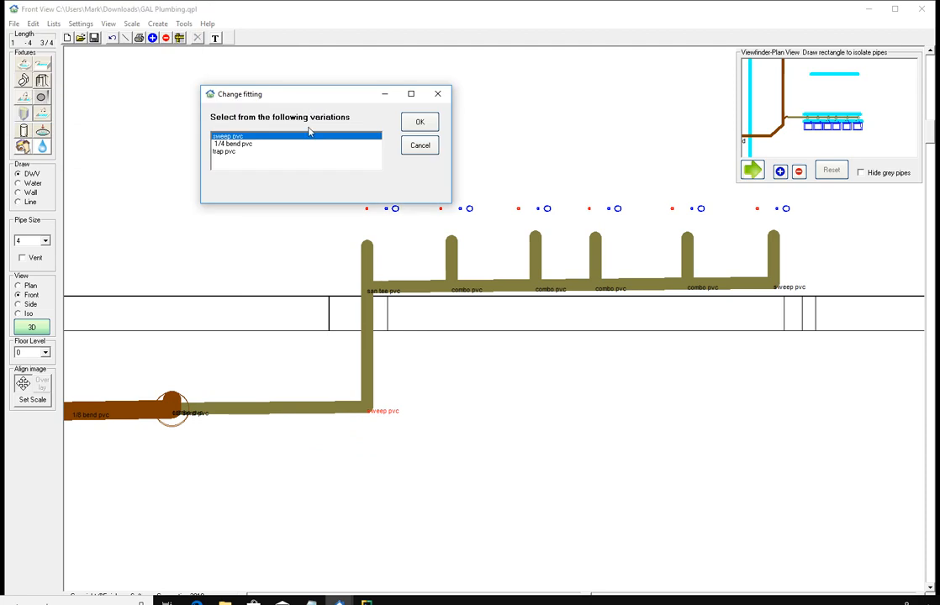
left_click(224, 152)
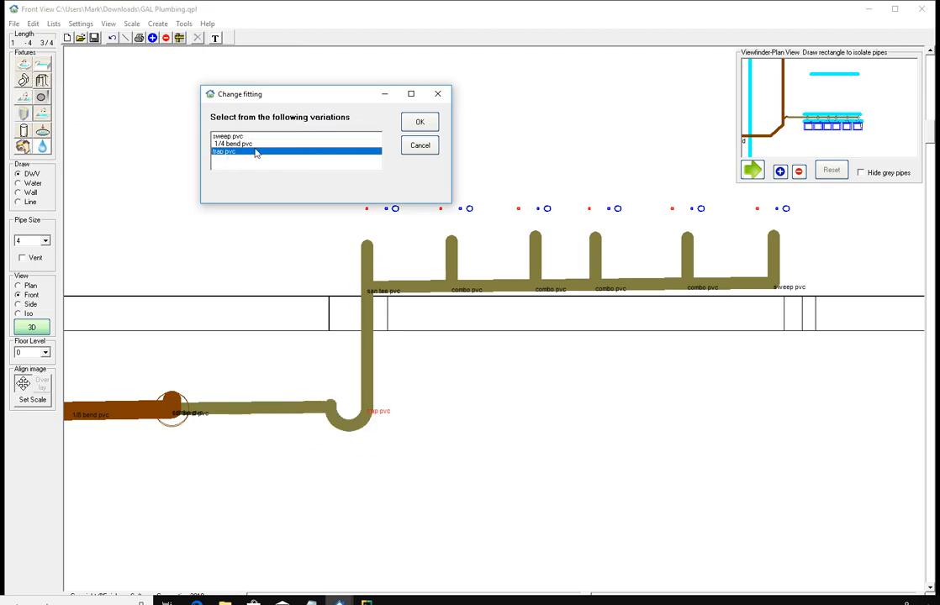
left_click(418, 122)
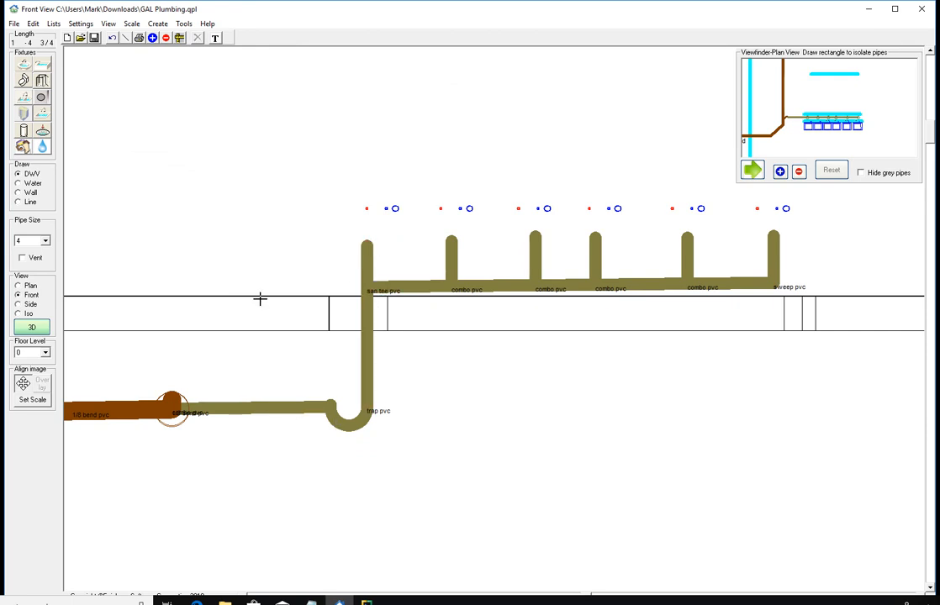
Step: Draw a size 3 vent about 14 ft 4 in high straight up from the lower branch, between the main and the riser
left_click(46, 241)
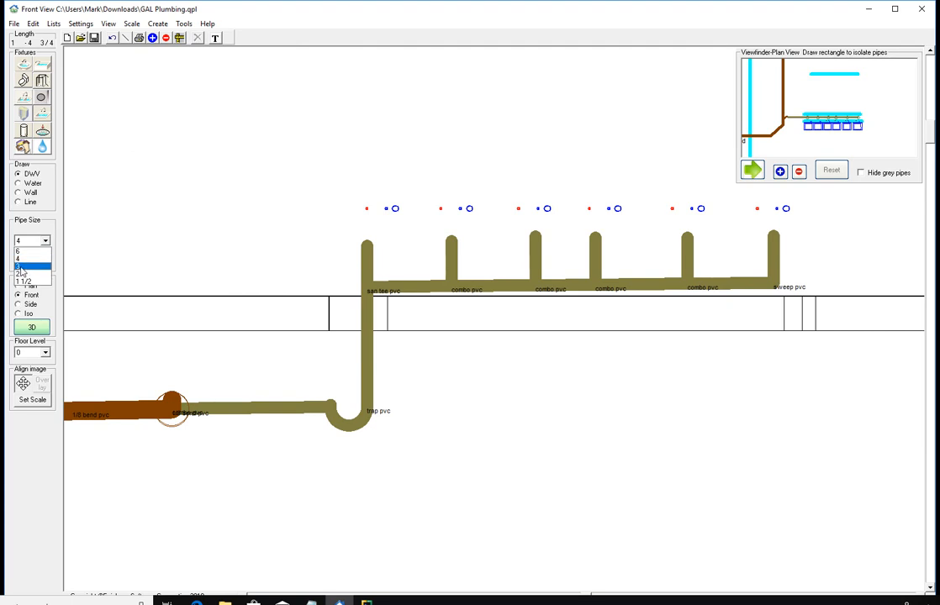
left_click(21, 267)
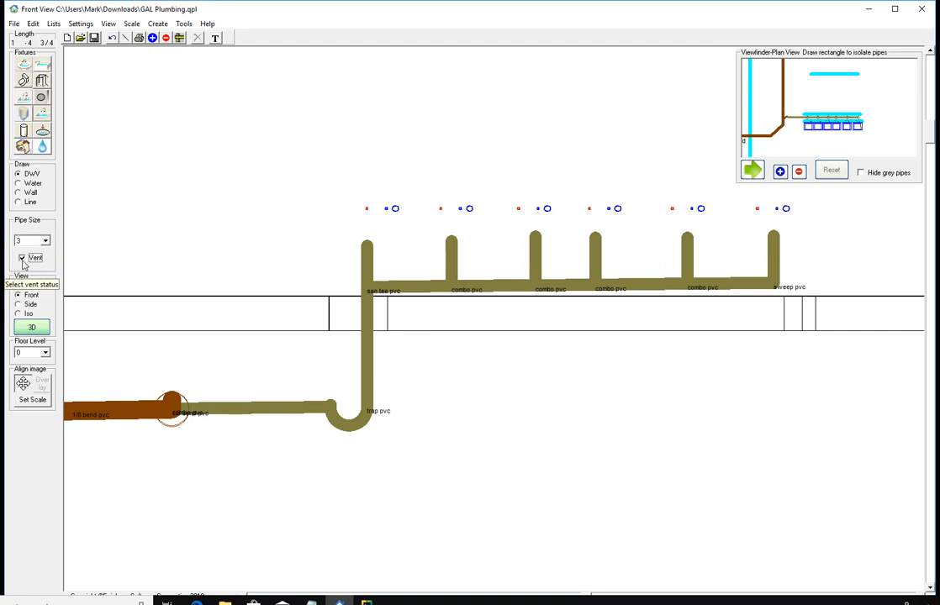
left_click(285, 406)
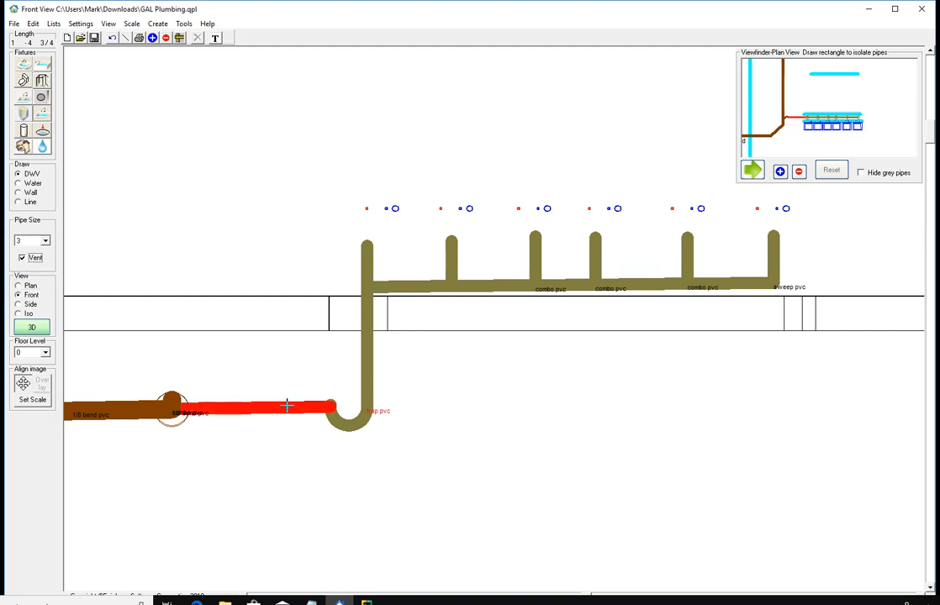
left_click_drag(286, 406, 285, 67)
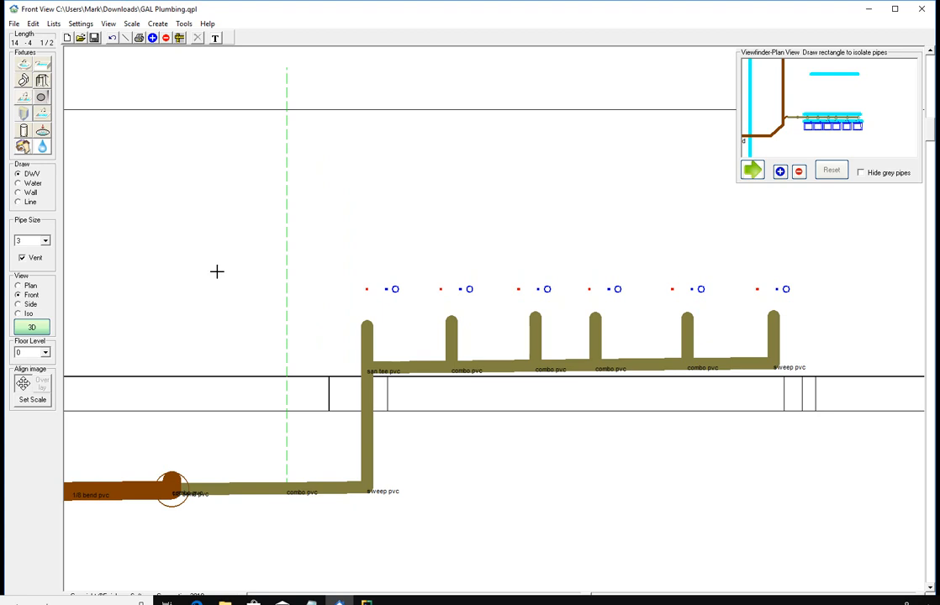
scroll(215, 276, "down", 1)
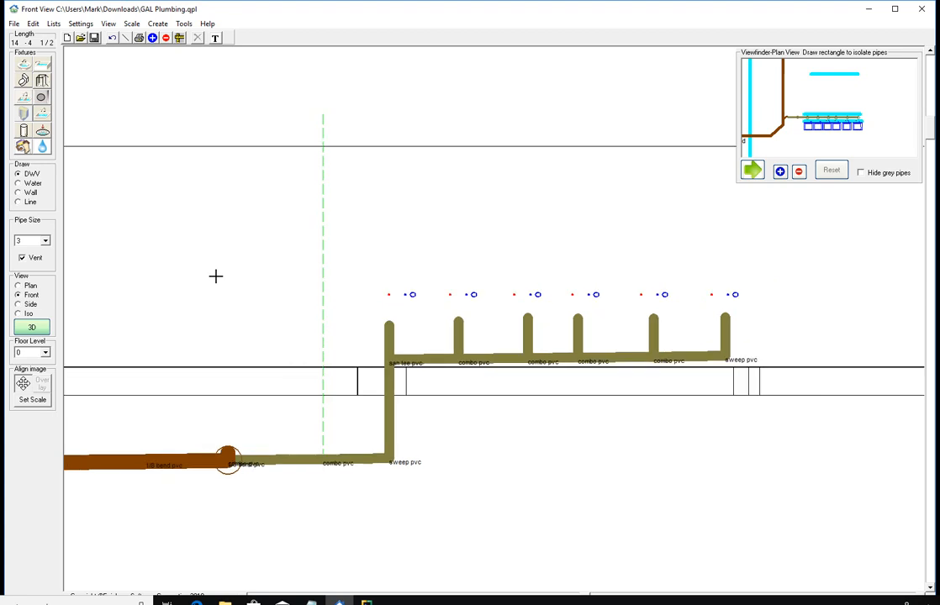
Step: Return to the plan view of the whole floor and set the drawing mode to size 2 water pipe
left_click(27, 287)
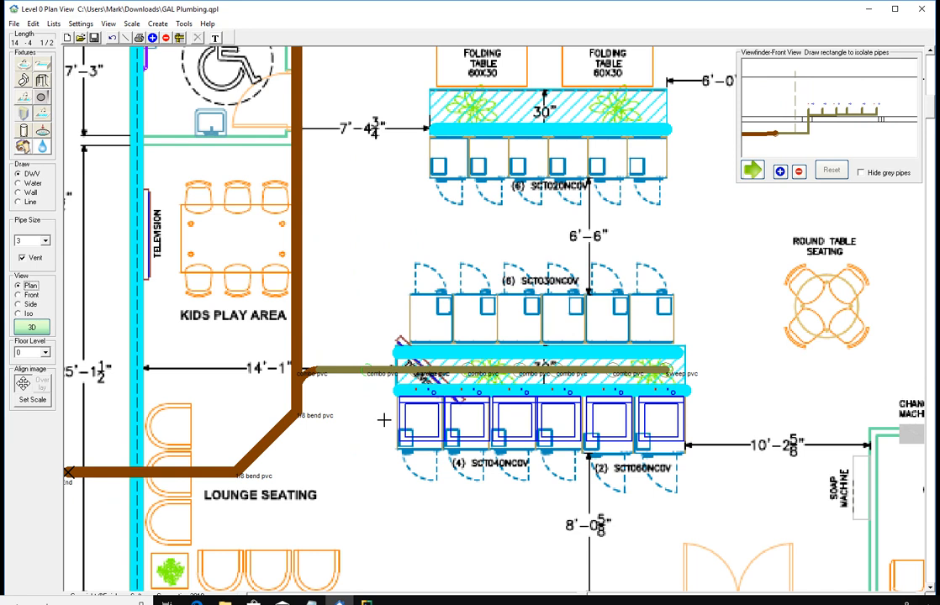
scroll(403, 361, "down", 1)
scroll(412, 358, "up", 1)
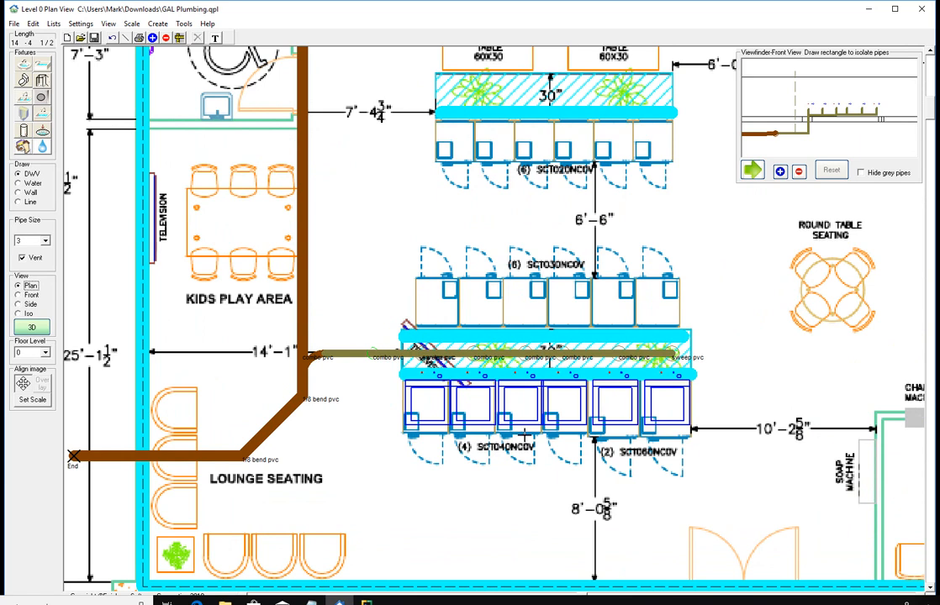
scroll(429, 380, "down", 2)
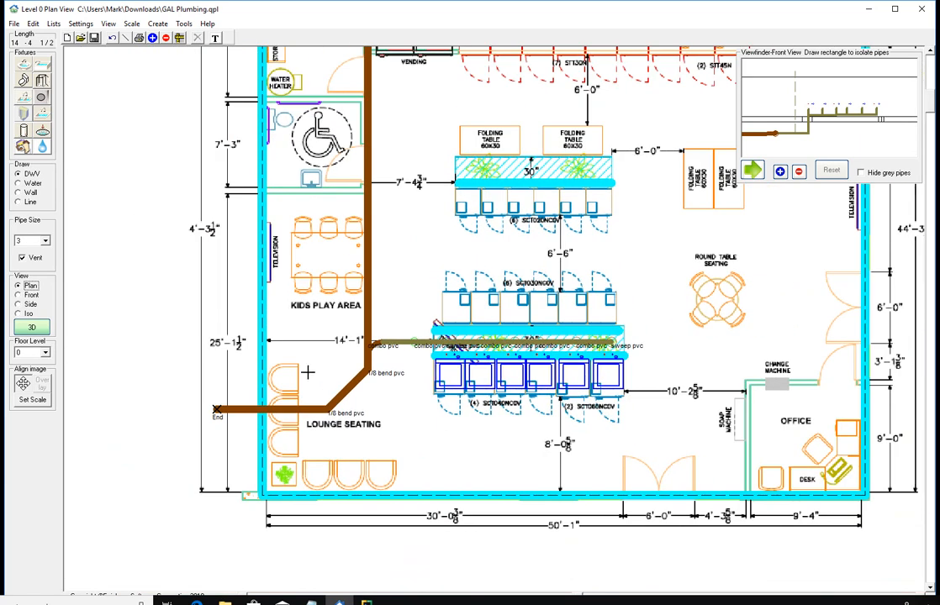
scroll(308, 370, "down", 1)
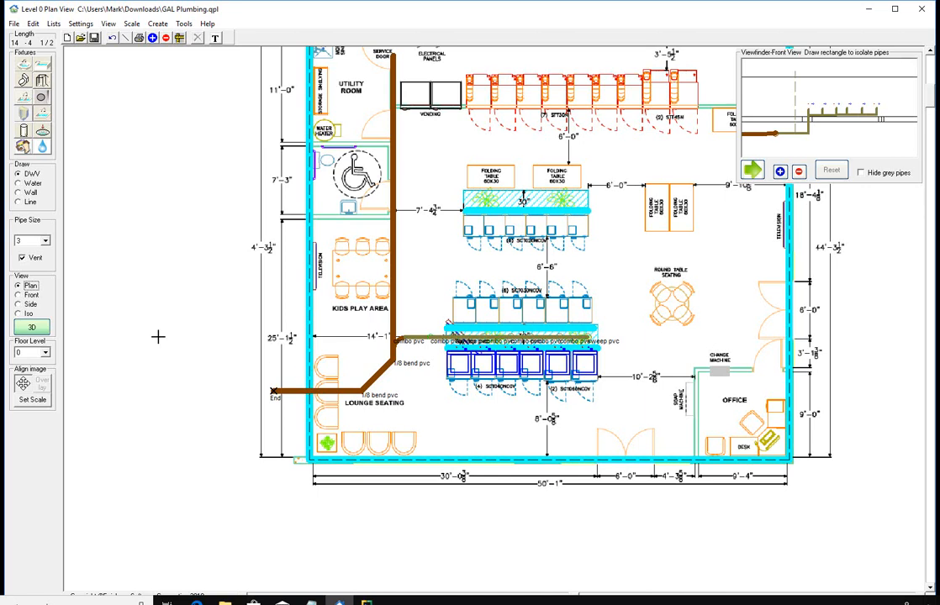
left_click(19, 182)
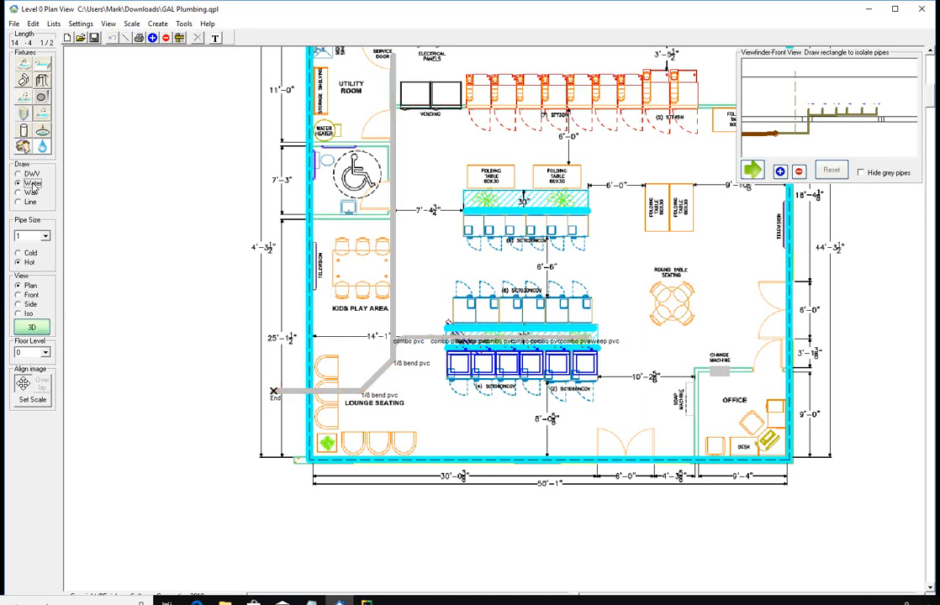
left_click(45, 236)
Step: Draw a size 2 hot water line about 18 ft long from outside the building to the first washer, at -42 inches from the floor
left_click(35, 262)
left_click(291, 343)
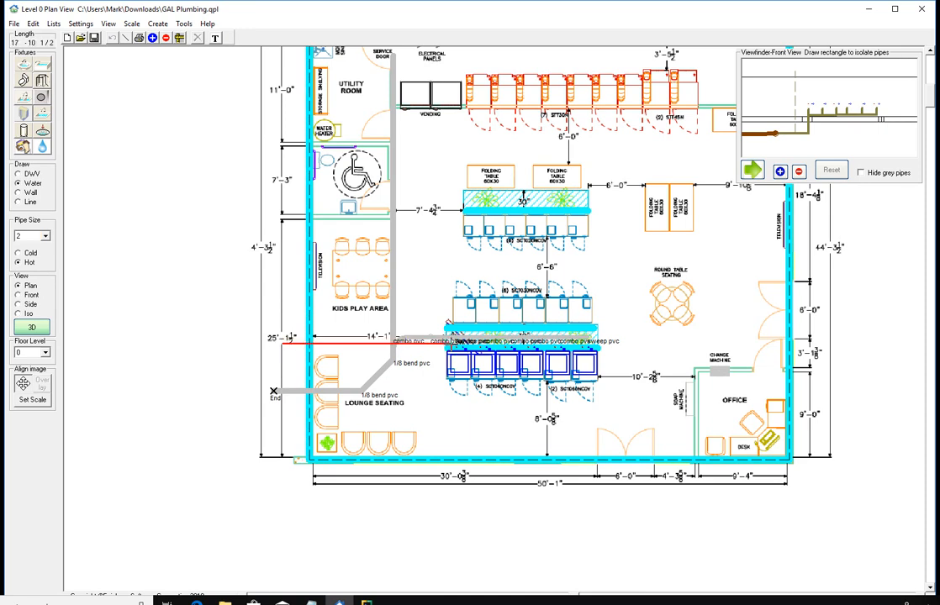
left_click(455, 343)
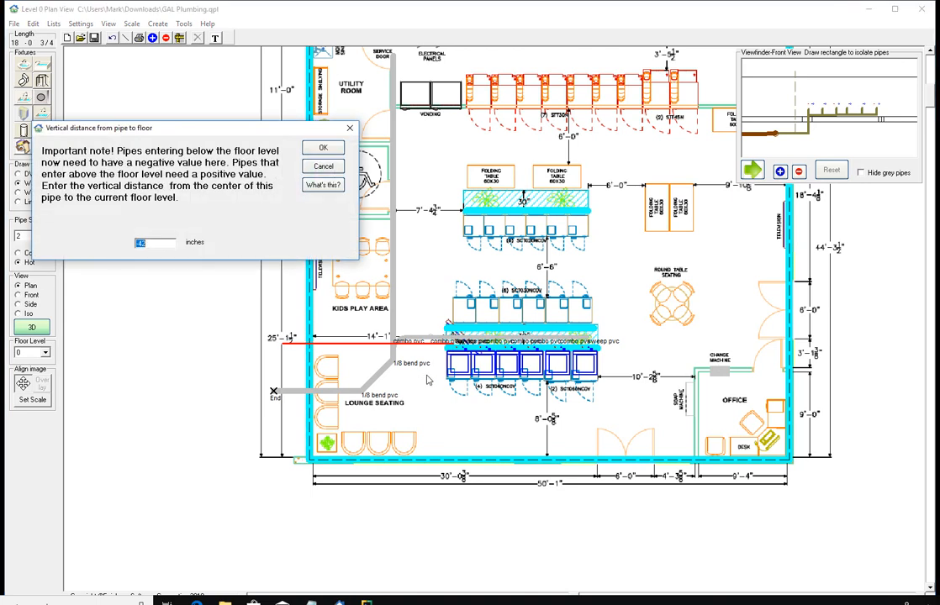
left_click(321, 148)
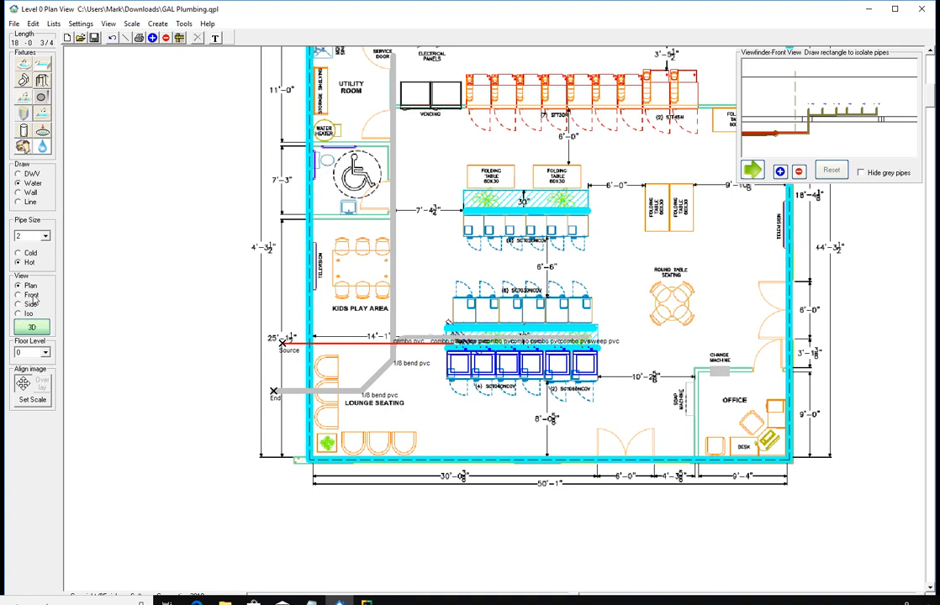
Step: In the front view, raise the hot line above the floor and run it about 13 ft 1 in past the washer fixtures
left_click(31, 296)
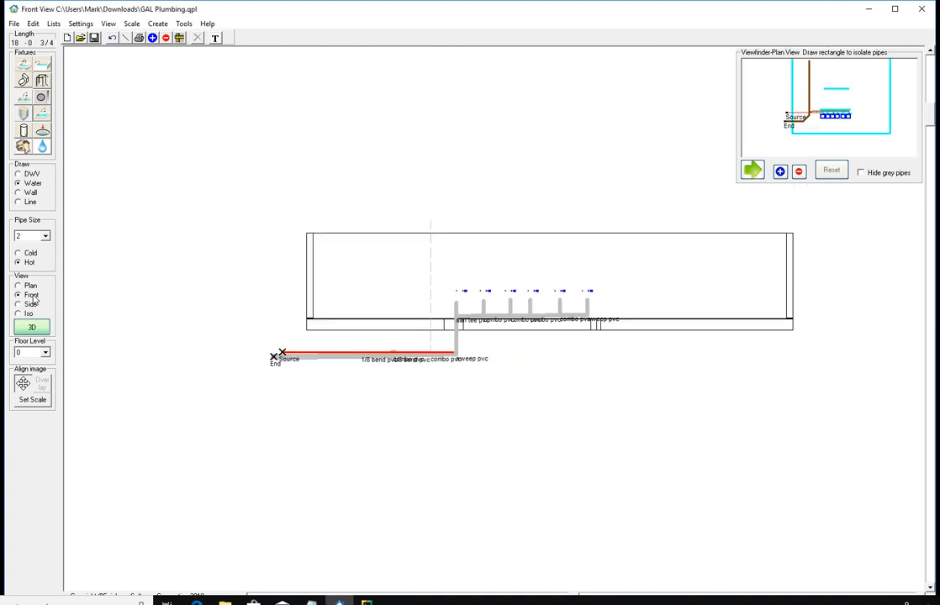
left_click(454, 350)
left_click(463, 317)
left_click(463, 314)
left_click(531, 313)
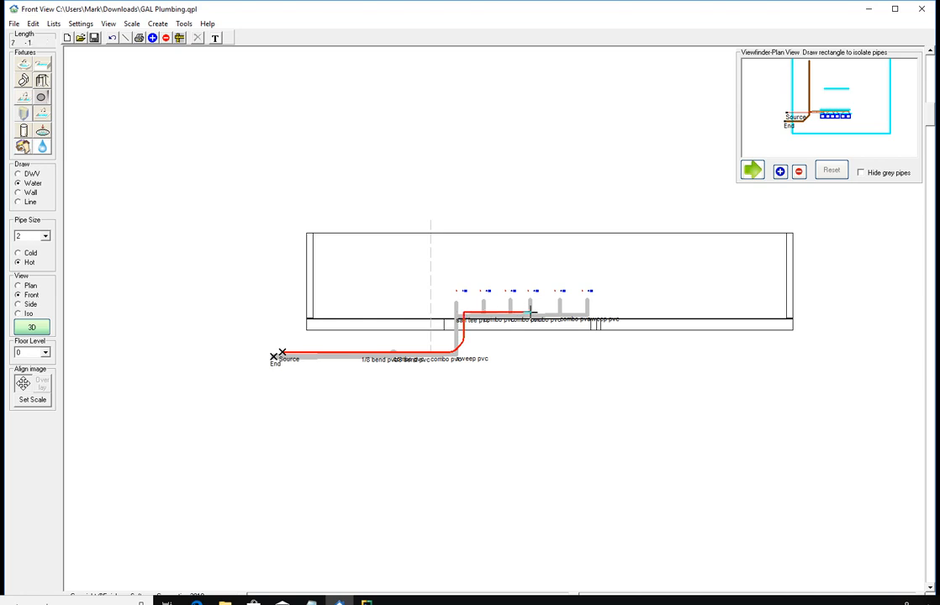
left_click(587, 314)
Step: Delete all water pipes from the plan
left_click(18, 285)
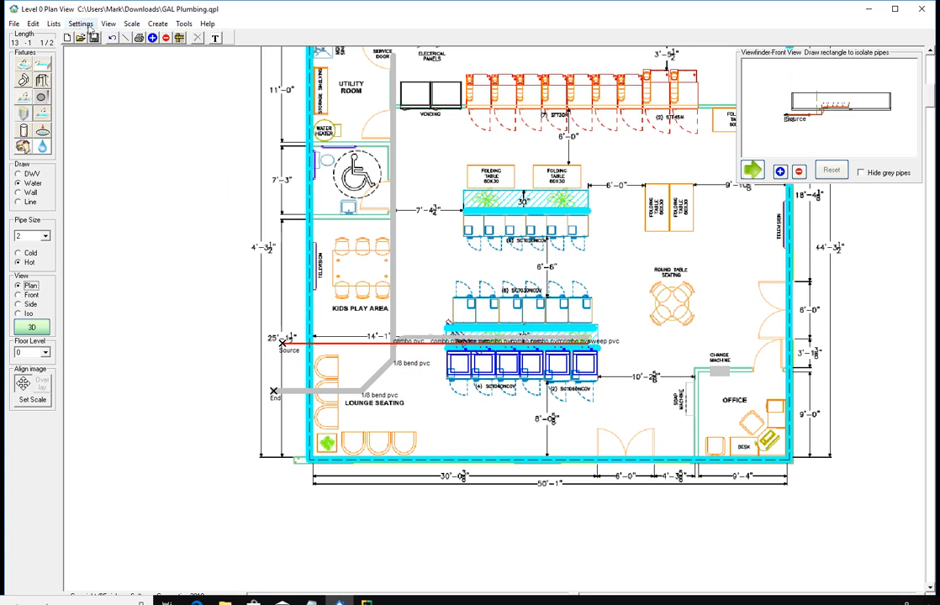
left_click(33, 24)
mouse_move(59, 67)
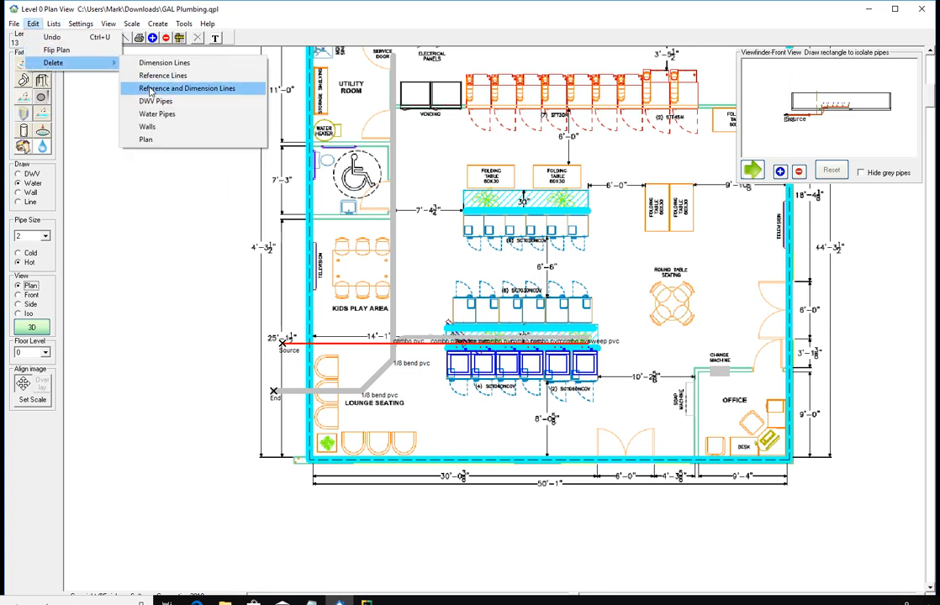
left_click(157, 114)
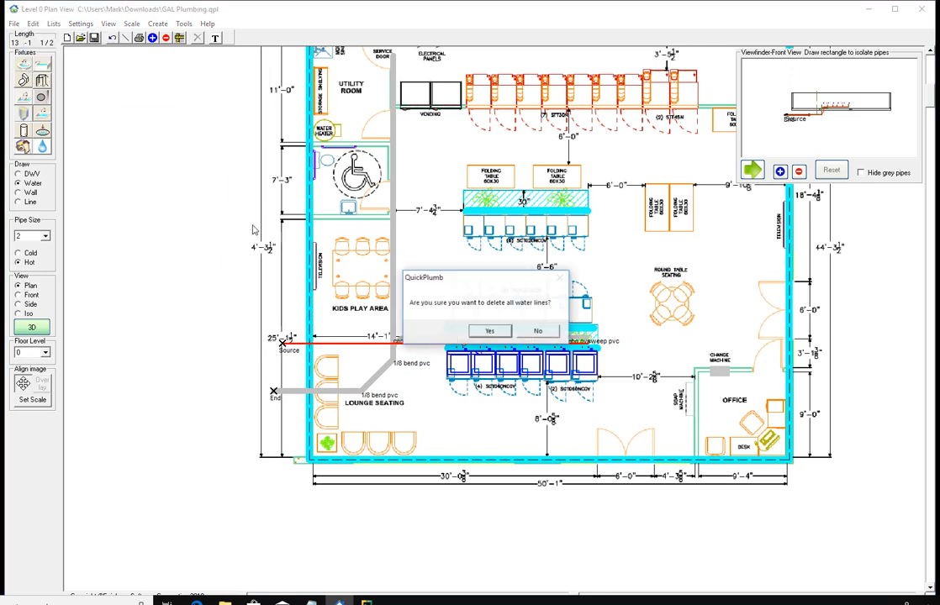
left_click(488, 331)
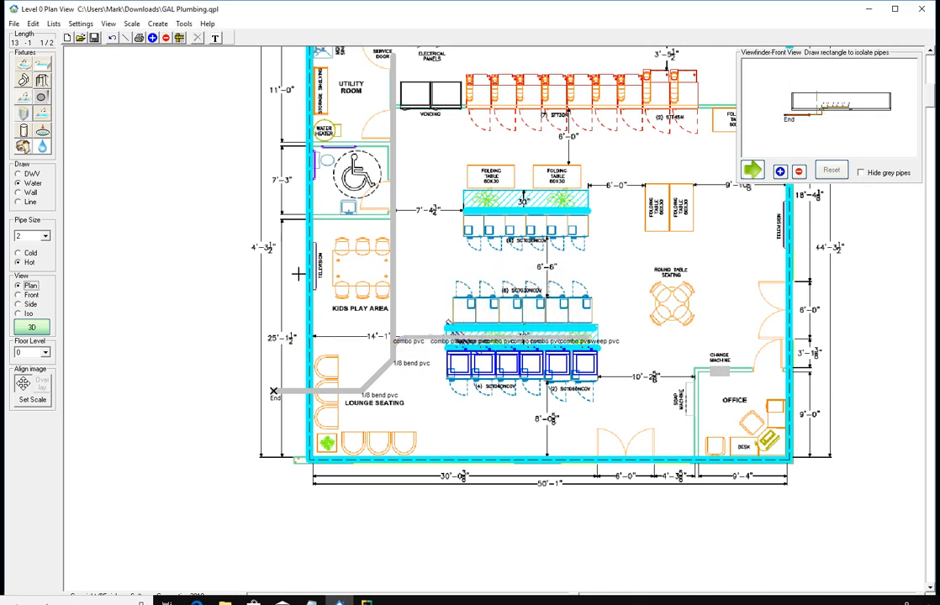
Step: Draw a size 2 cold water line about 19 ft 9 in long from outside the building to the first washer, at -42 inches from the floor
left_click(25, 253)
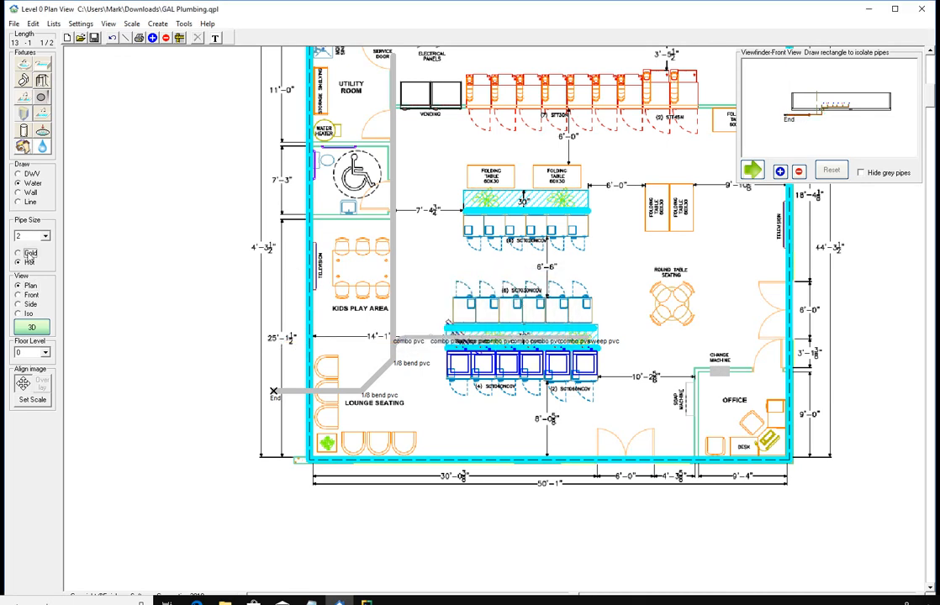
left_click(284, 342)
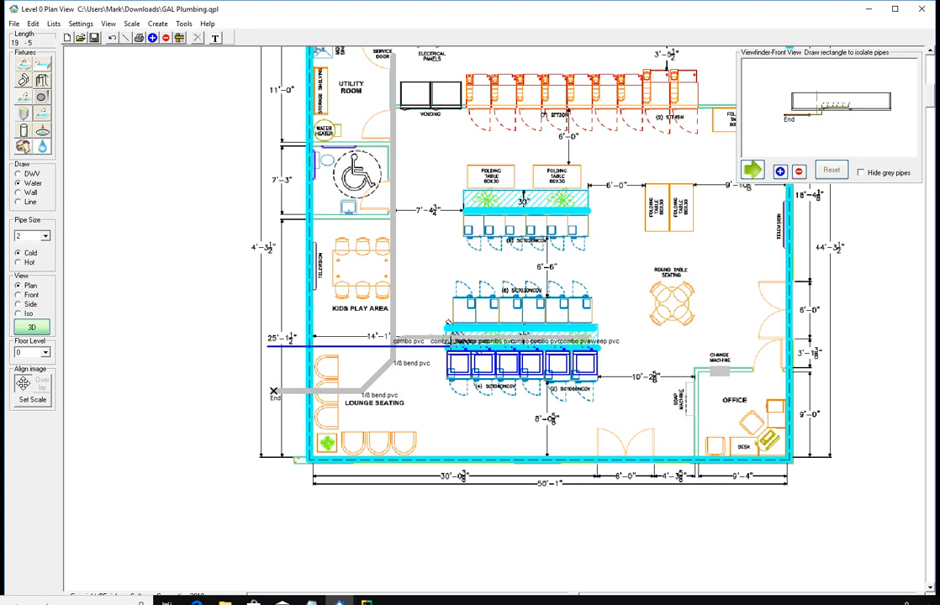
left_click(453, 339)
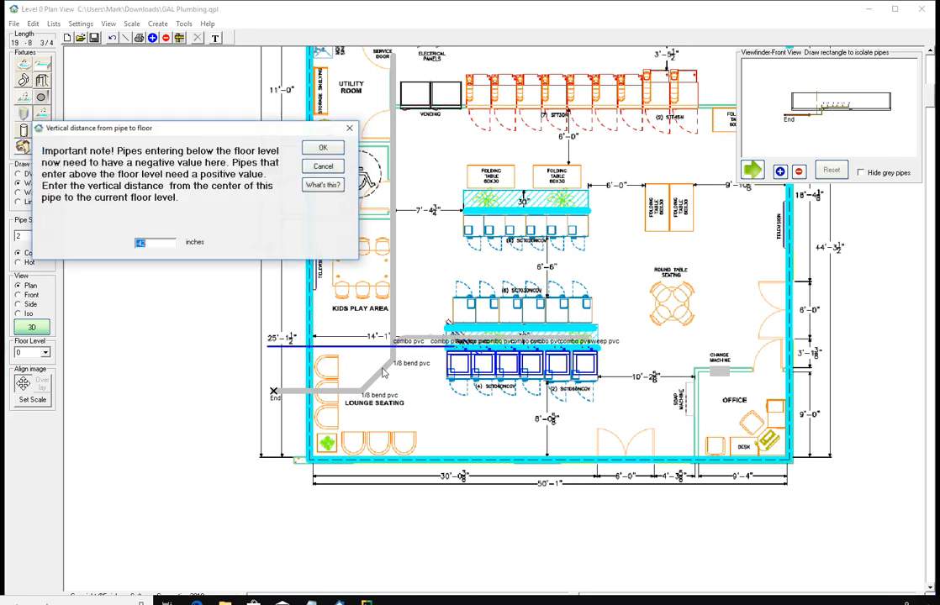
left_click(323, 148)
Step: In the front view, raise the cold line above the floor and run it about 13 ft 9 in past all six washers
left_click(26, 296)
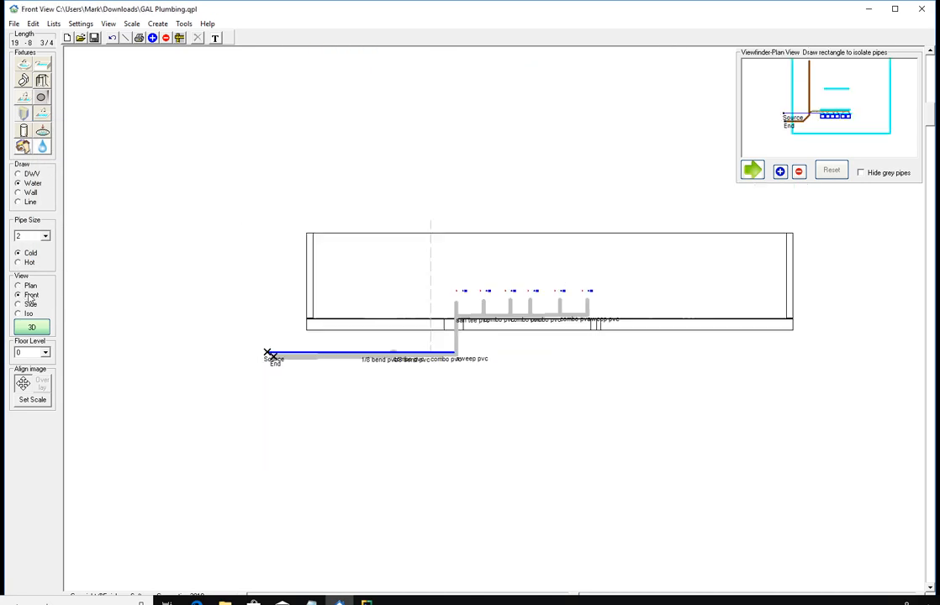
left_click(455, 348)
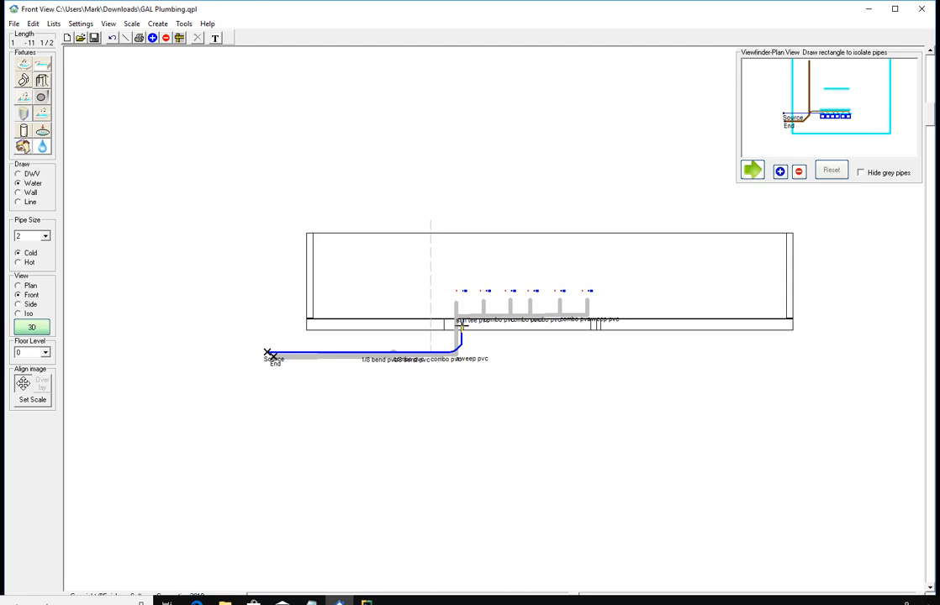
left_click(461, 315)
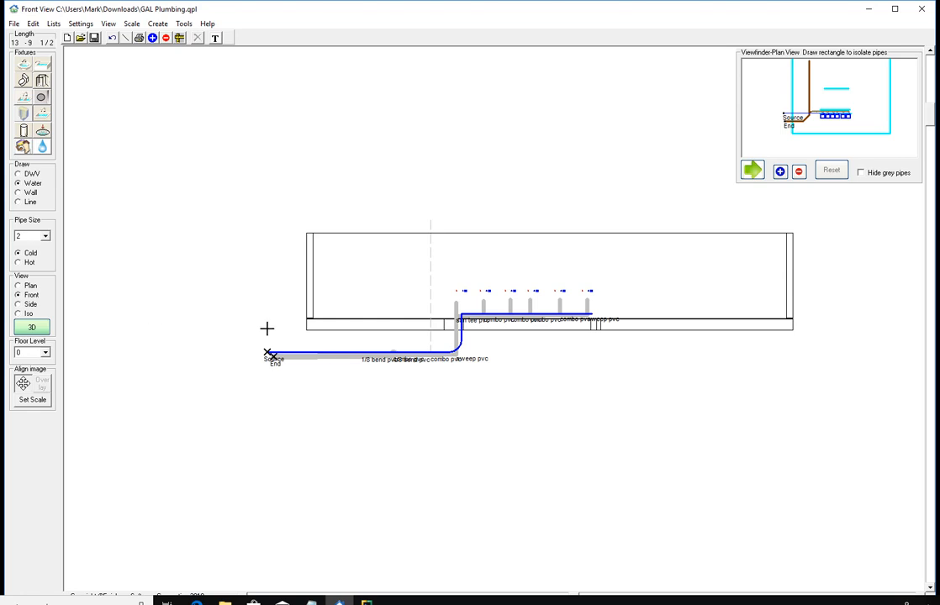
Step: In the plan view, connect the first washer's cold water supply to pipe 2, the run along the washers
left_click(30, 287)
scroll(471, 403, "up", 1)
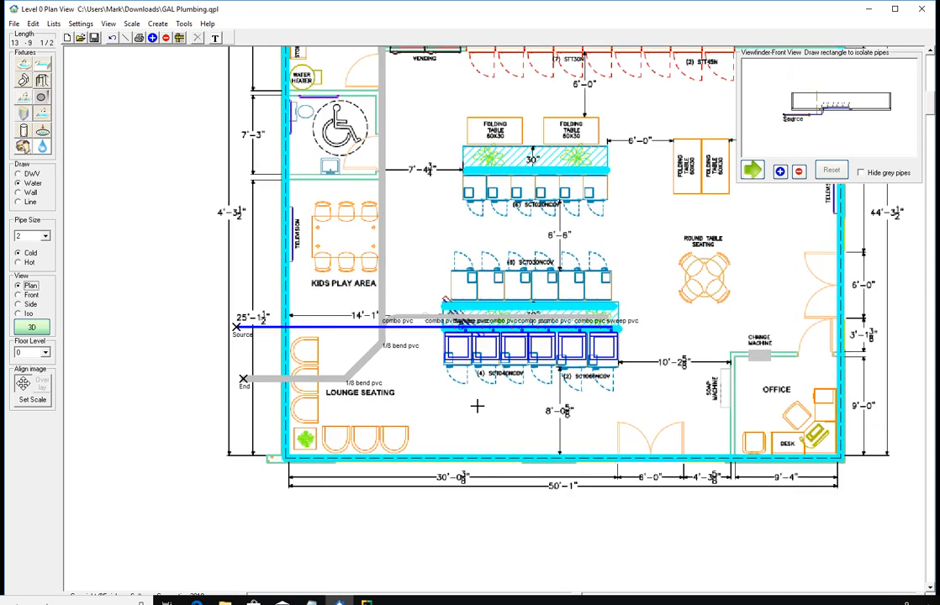
scroll(476, 406, "up", 1)
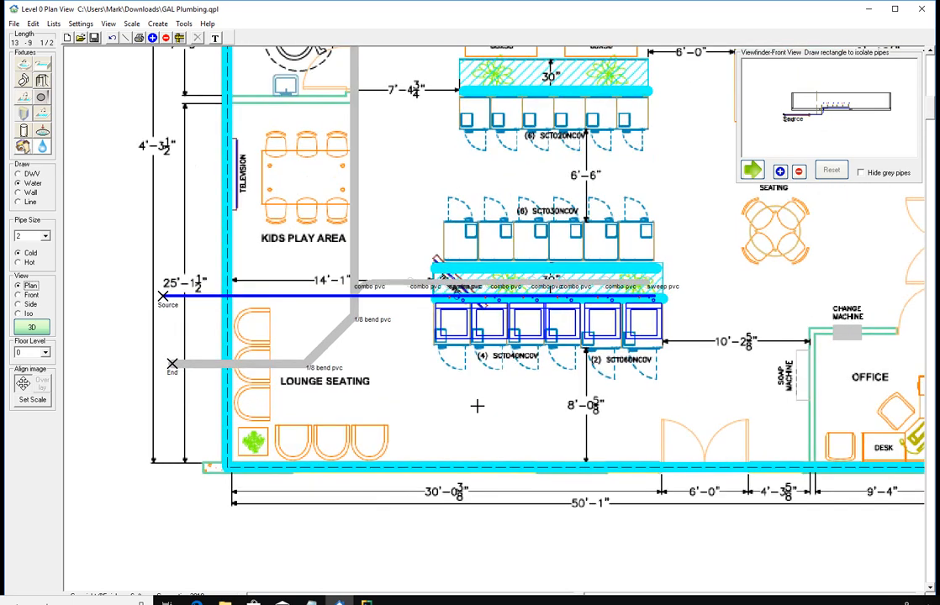
right_click(461, 306)
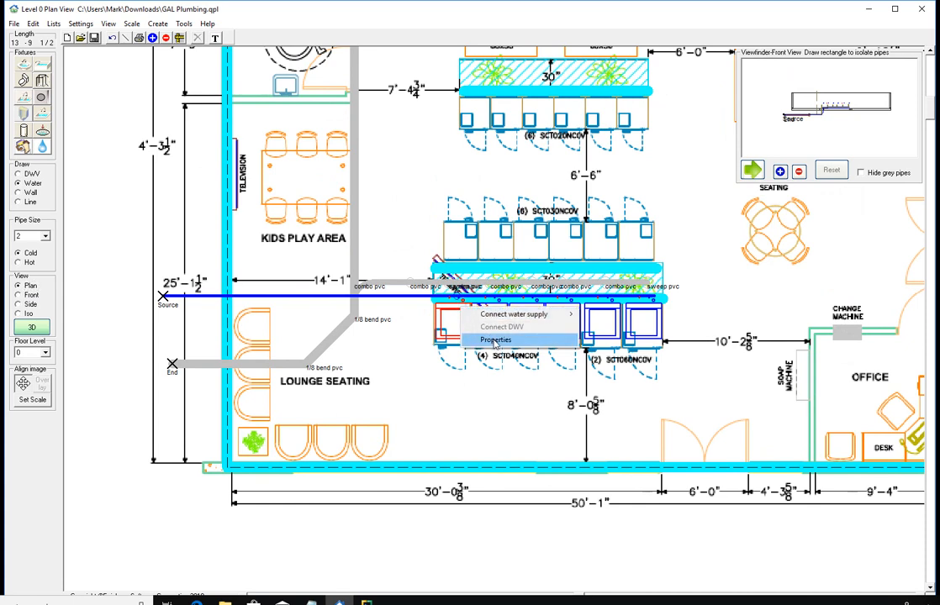
mouse_move(516, 317)
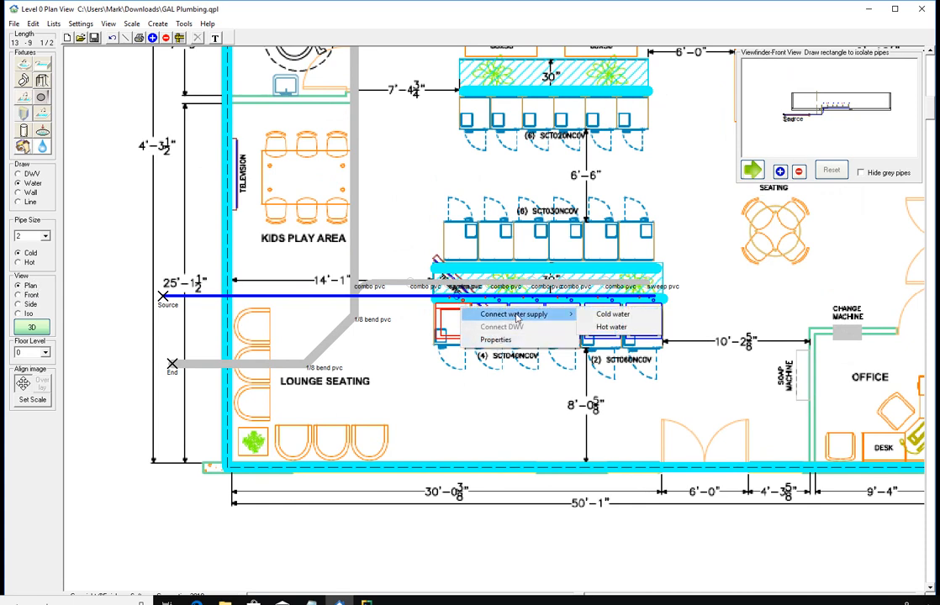
left_click(611, 316)
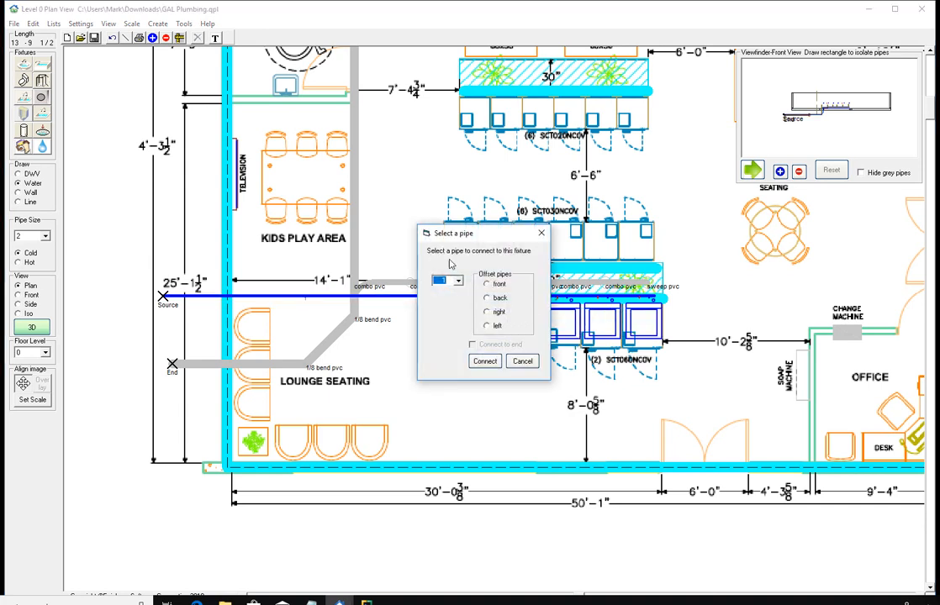
left_click_drag(453, 232, 503, 357)
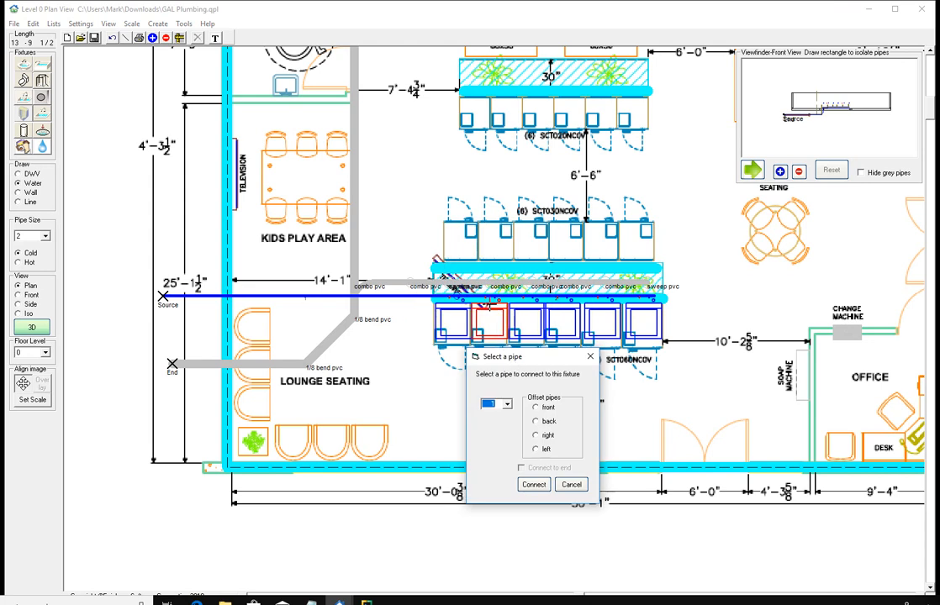
left_click(485, 299)
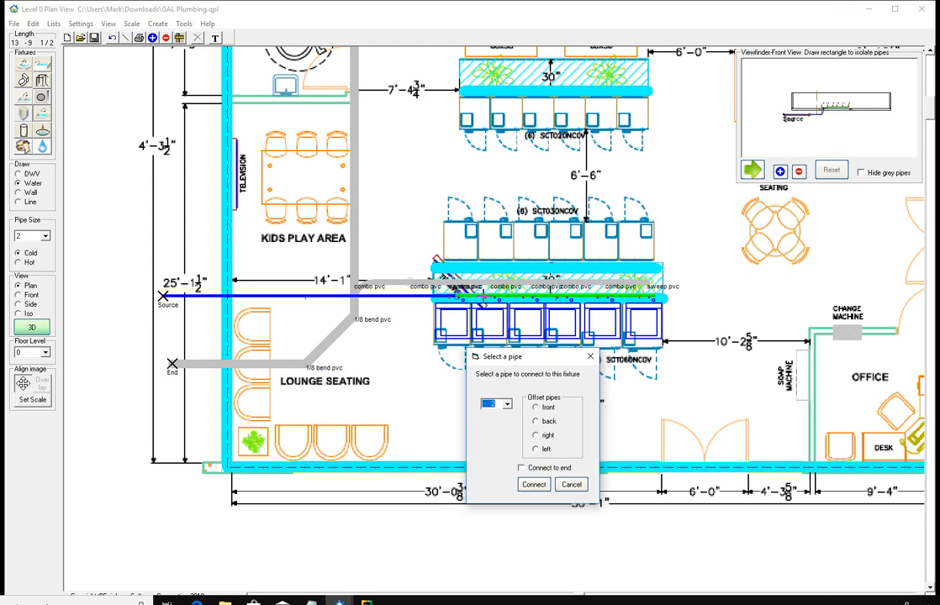
key("Return")
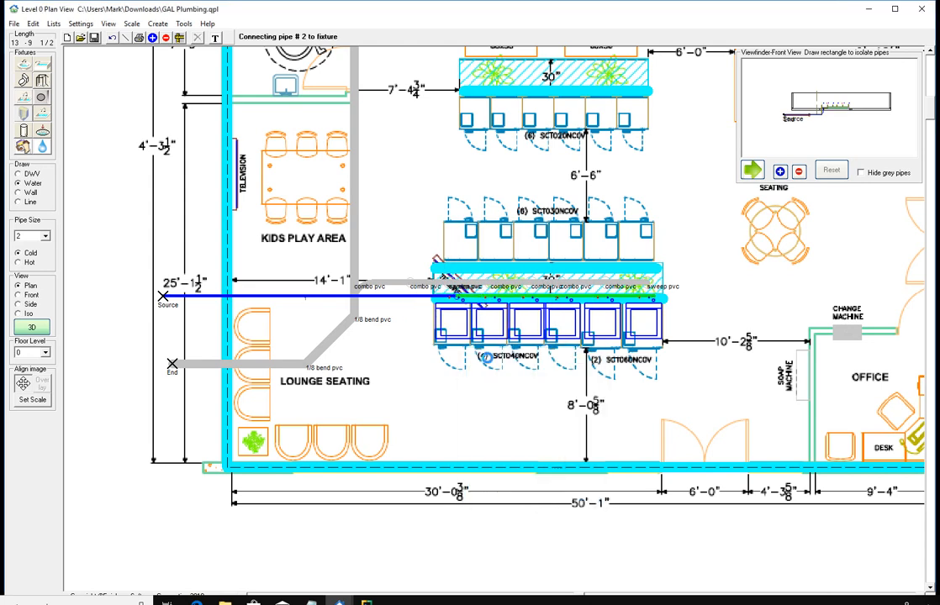
Step: Connect the second washer's cold water supply to the cold run along the washers
right_click(498, 311)
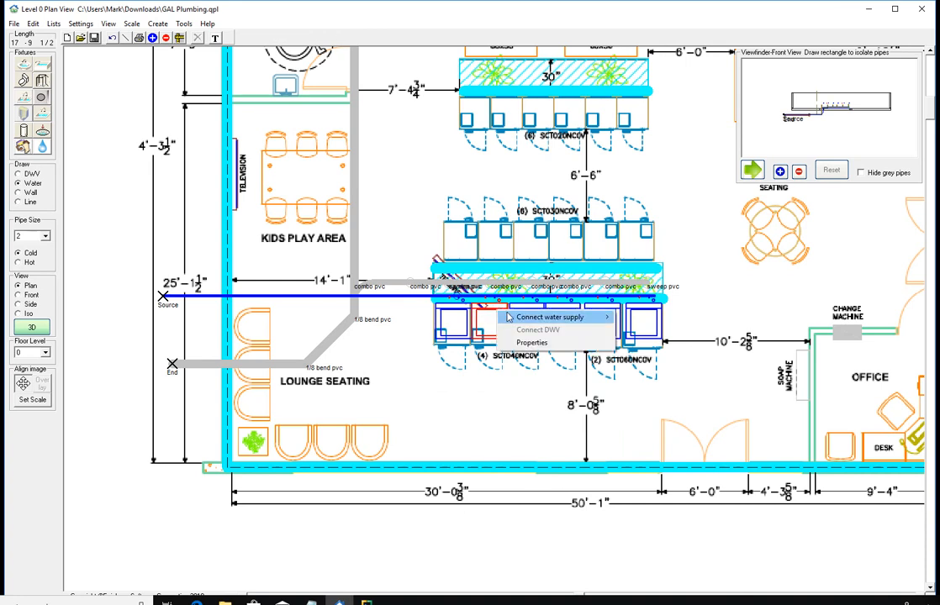
mouse_move(555, 317)
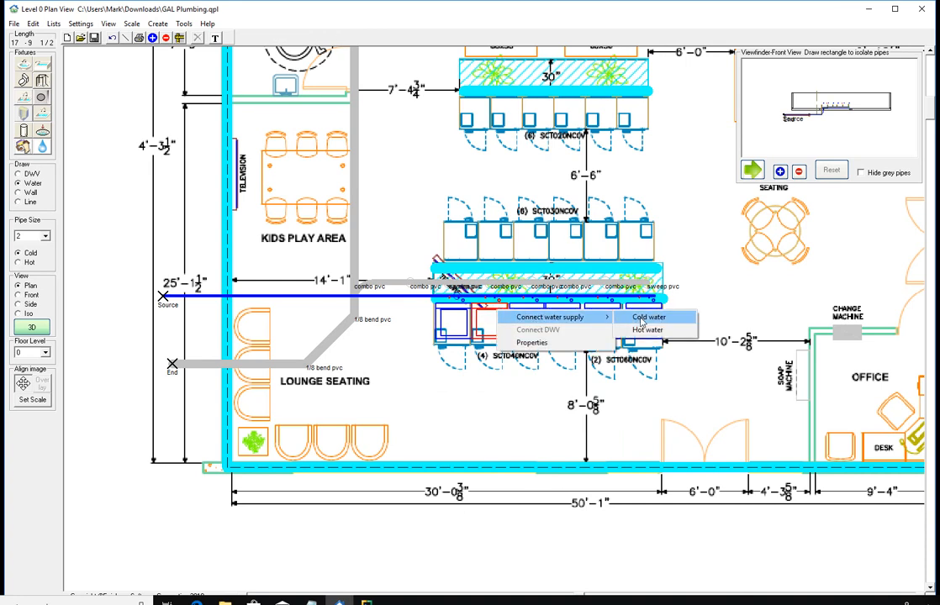
left_click(626, 317)
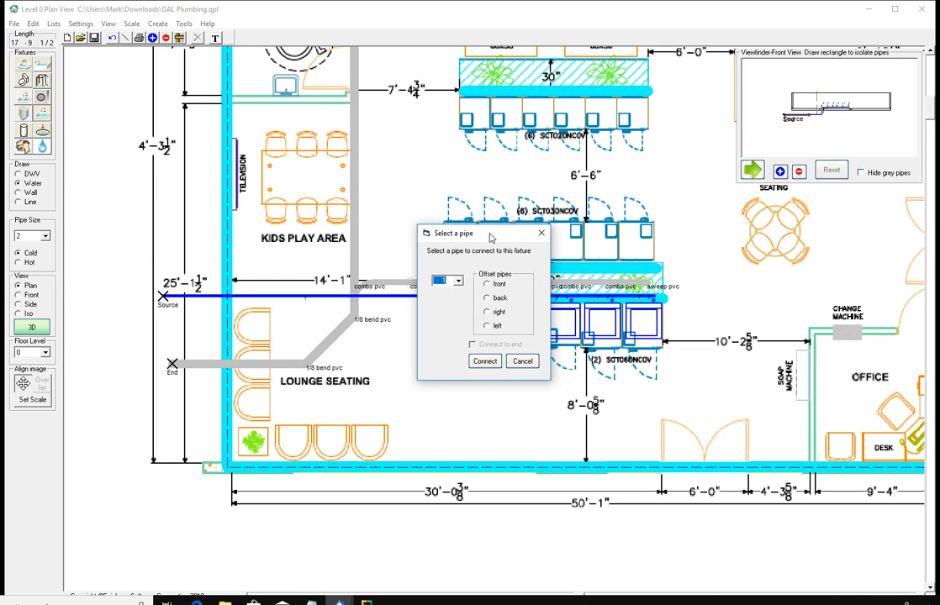
left_click_drag(501, 272, 515, 357)
left_click(507, 480)
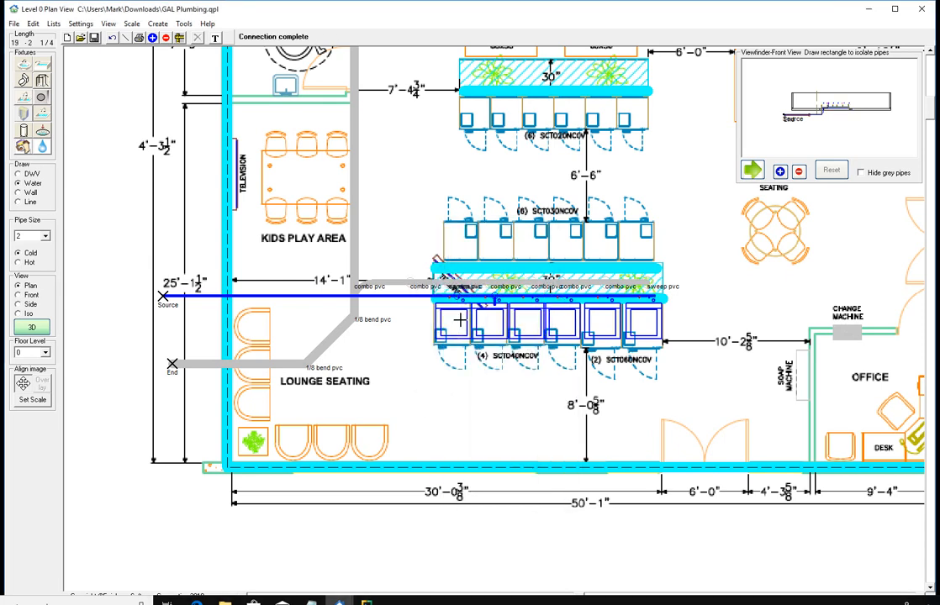
Step: Connect the third washer's cold water supply to the cold run along the washers
right_click(531, 310)
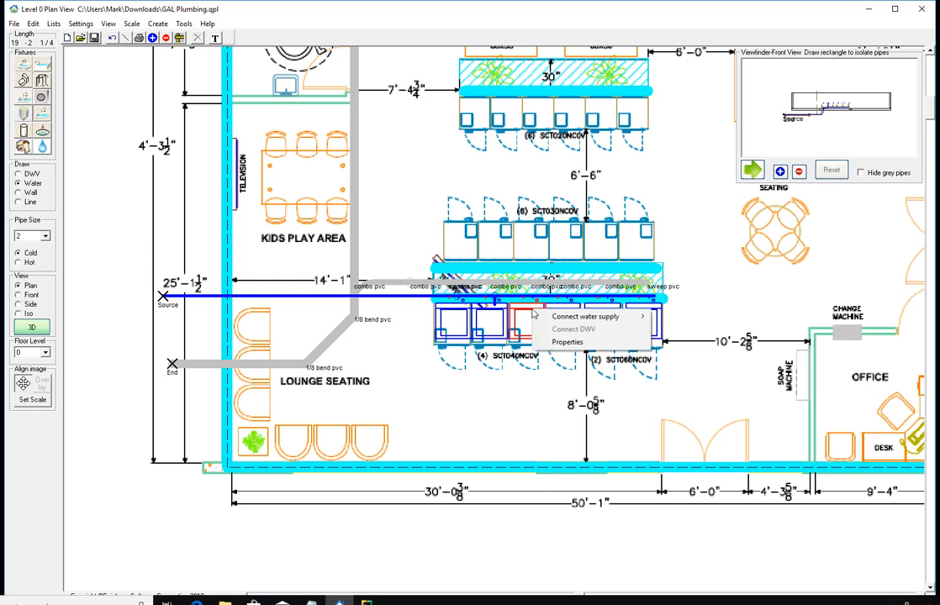
mouse_move(634, 324)
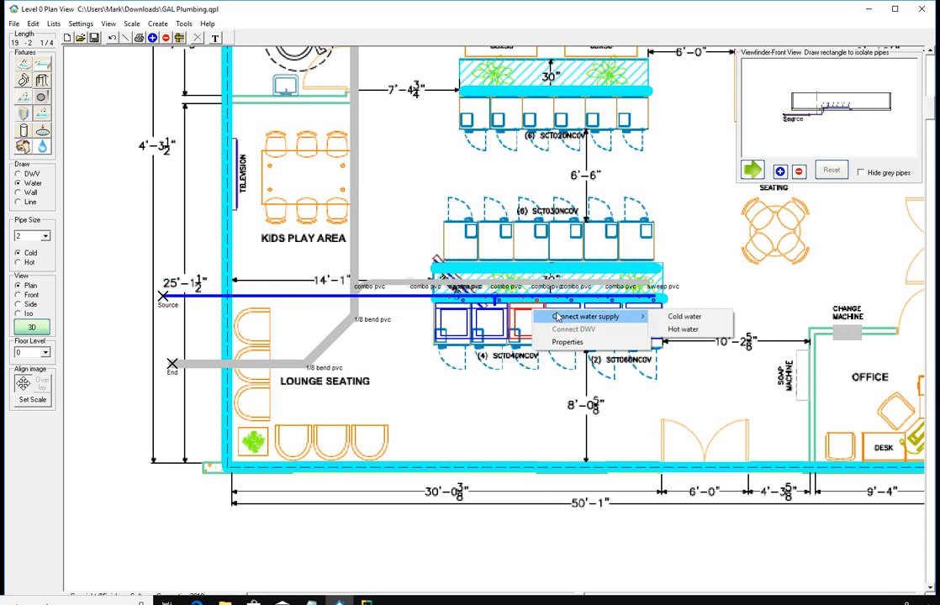
left_click(684, 317)
left_click(480, 360)
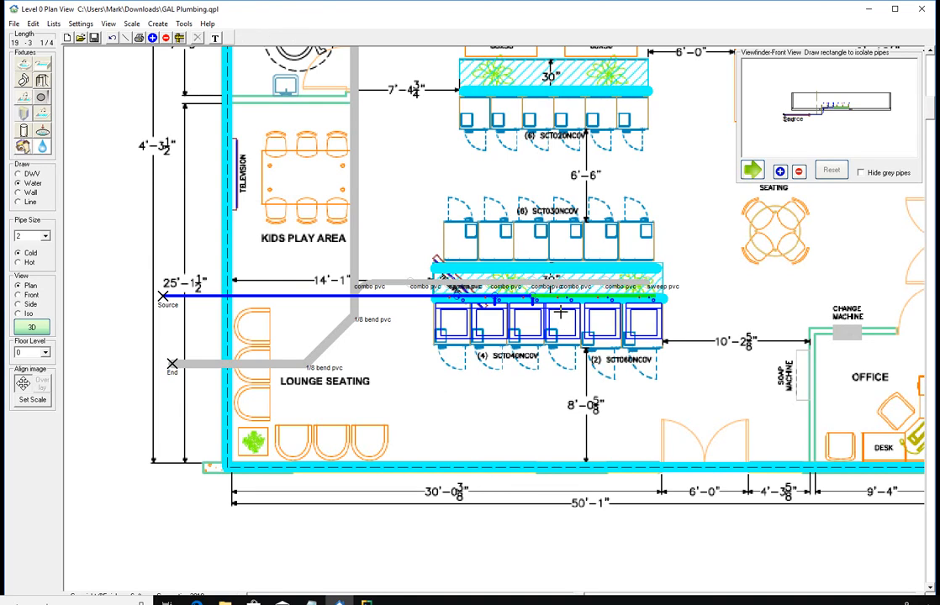
Step: Connect the fourth washer's cold water supply to the cold run along the washers
right_click(560, 313)
mouse_move(626, 315)
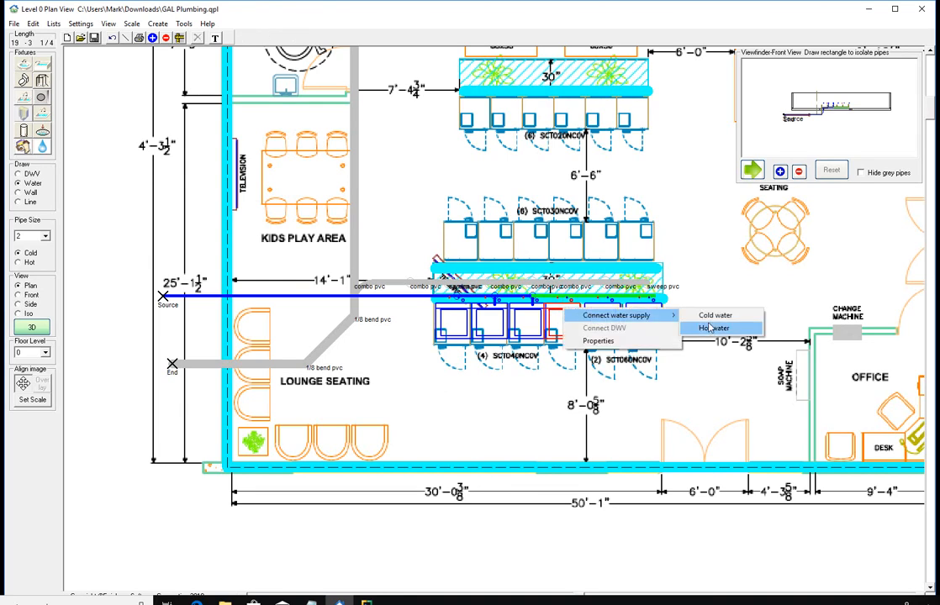
left_click(710, 317)
key("Return")
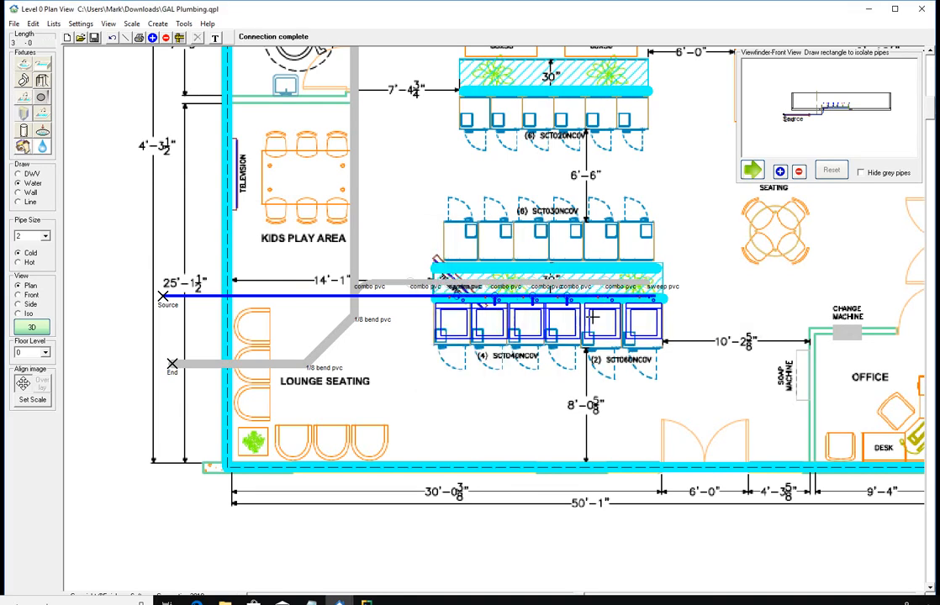
Step: Connect the fifth washer's cold water supply to the cold run along the washers
right_click(606, 312)
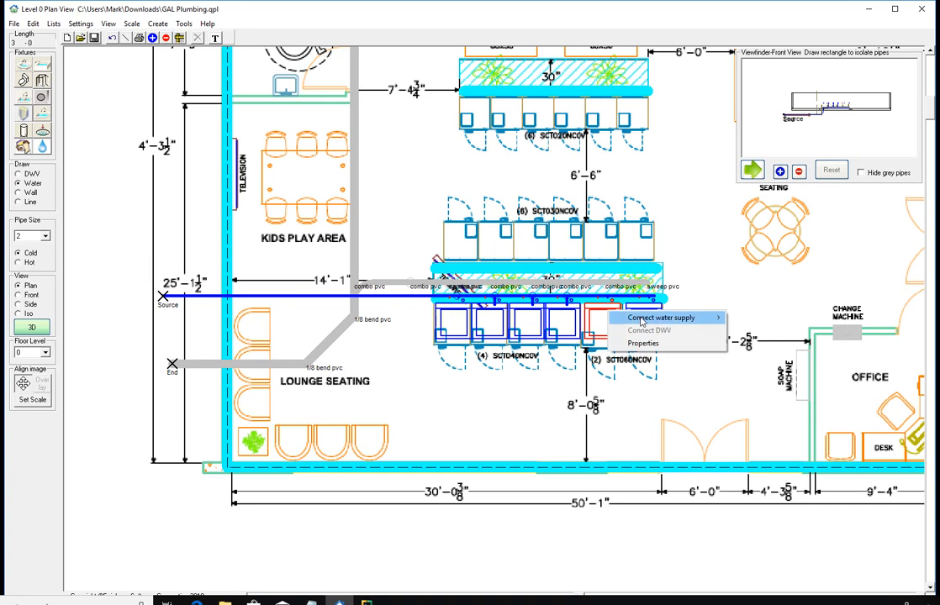
mouse_move(640, 321)
left_click(746, 318)
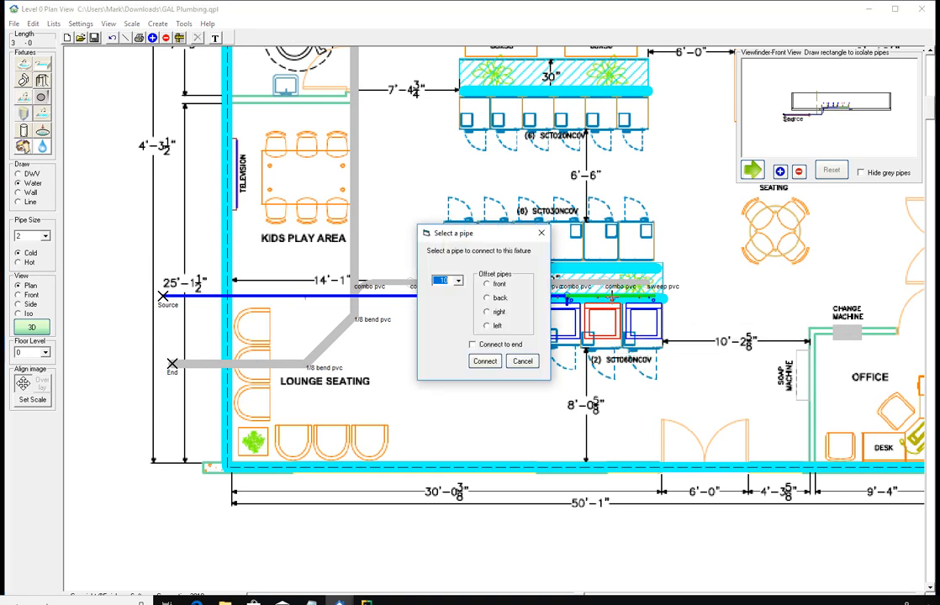
key("Return")
Step: Connect the sixth washer's cold water supply to the cold run along the washers
right_click(646, 310)
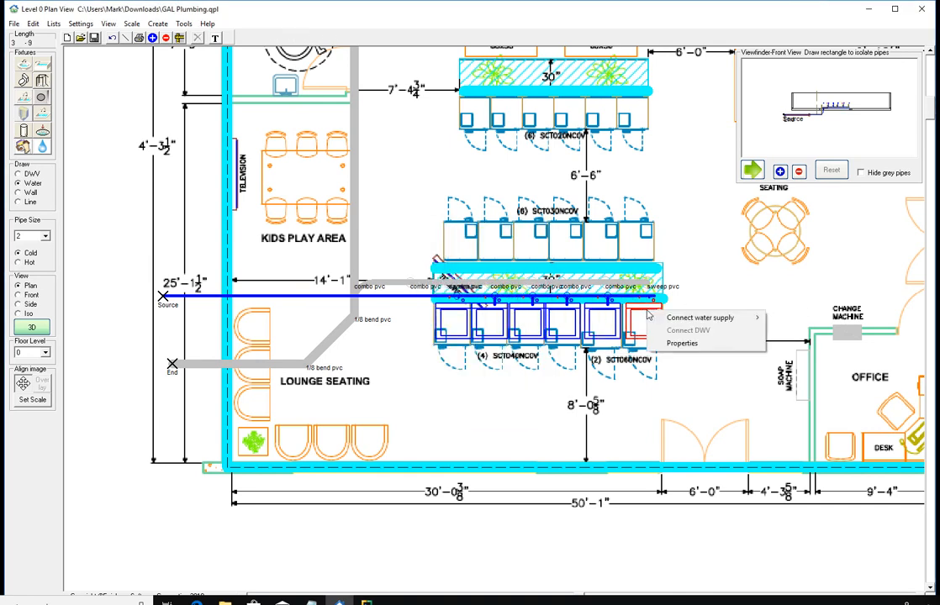
mouse_move(715, 317)
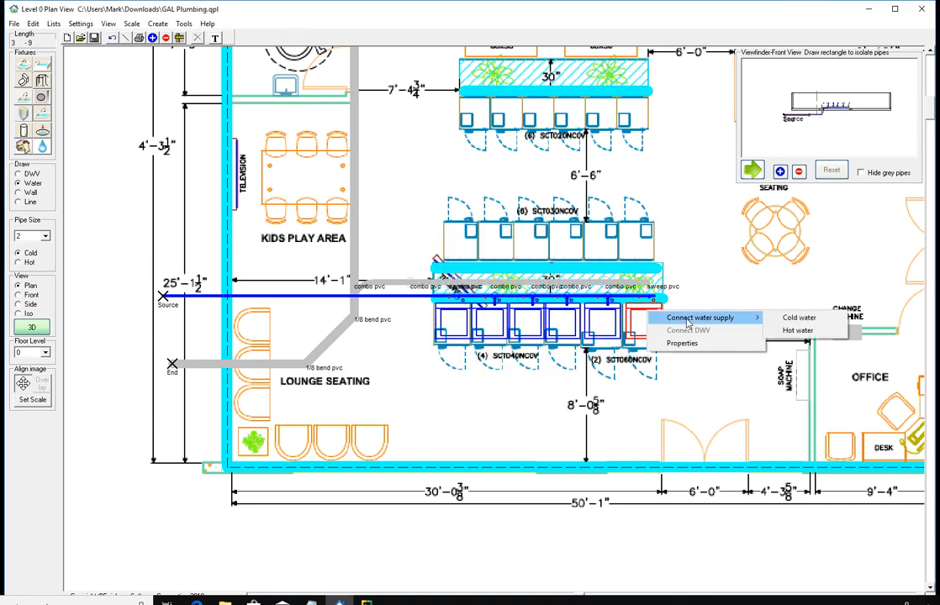
left_click(791, 317)
left_click(485, 361)
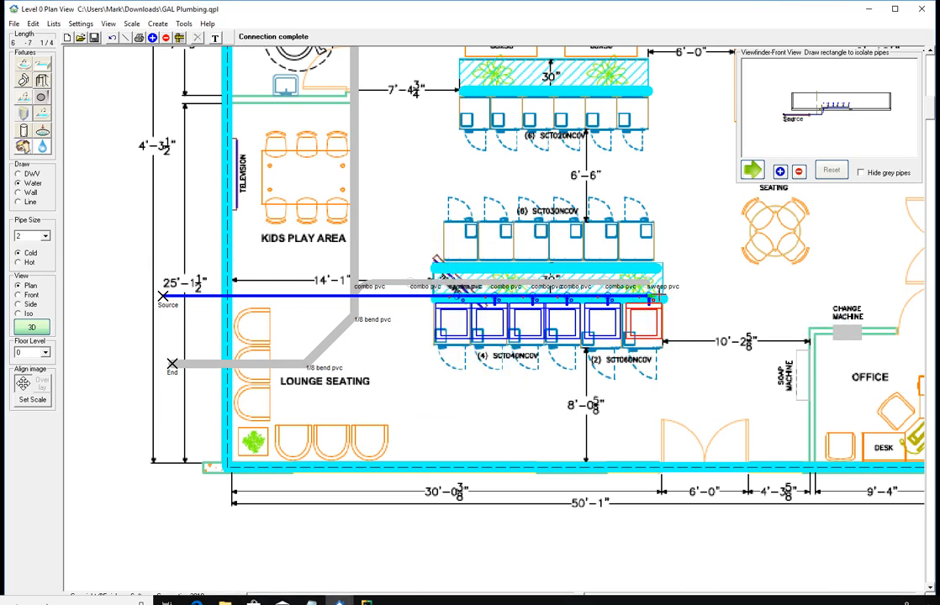
left_click(657, 295)
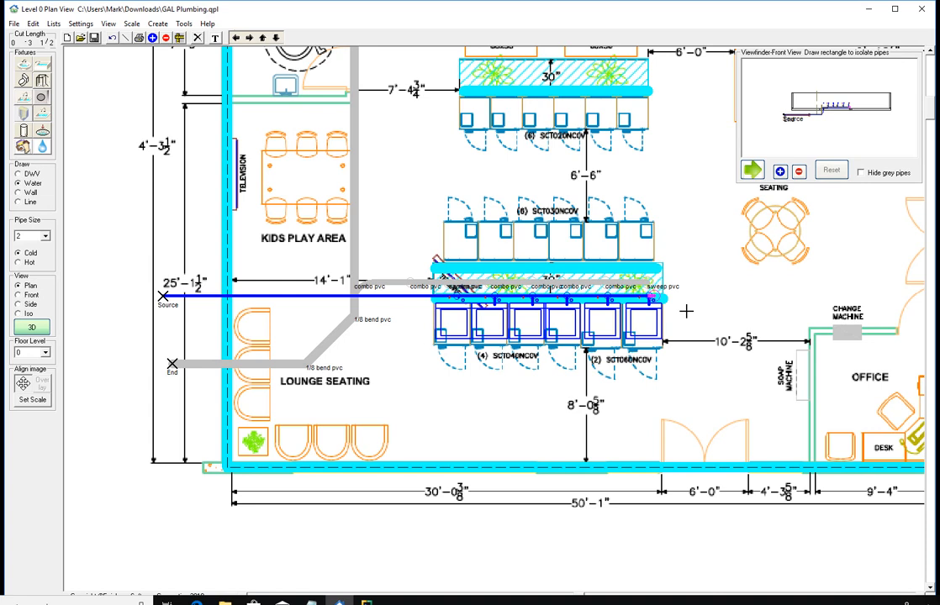
left_click(686, 311)
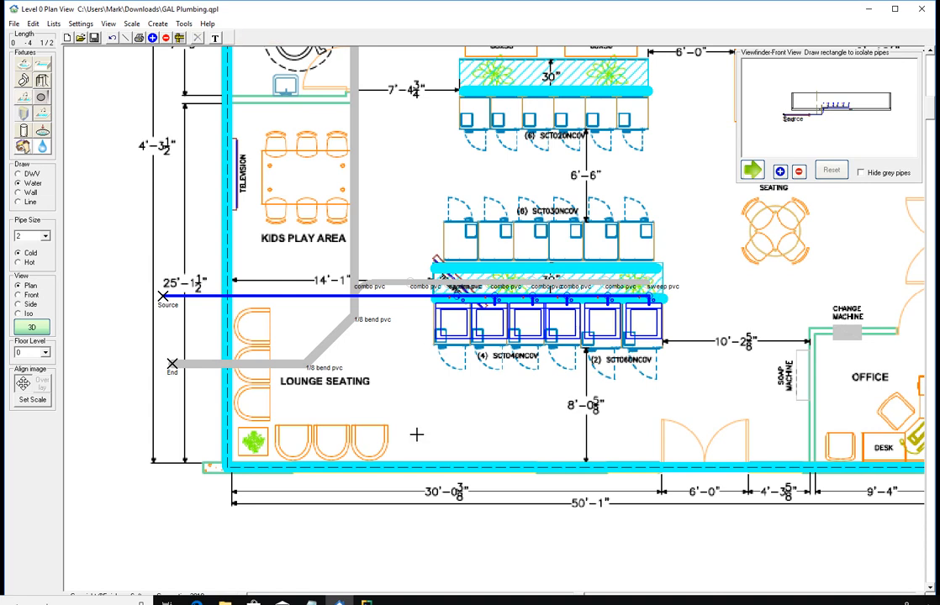
Step: Shift the first washer slightly toward the second washer
scroll(396, 348, "up", 1)
scroll(396, 348, "up", 2)
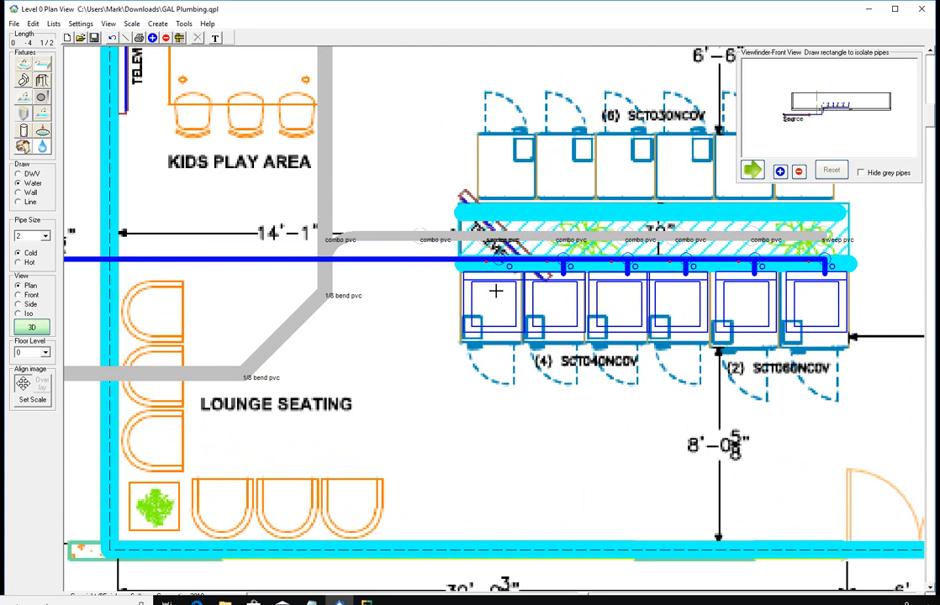
left_click(495, 290)
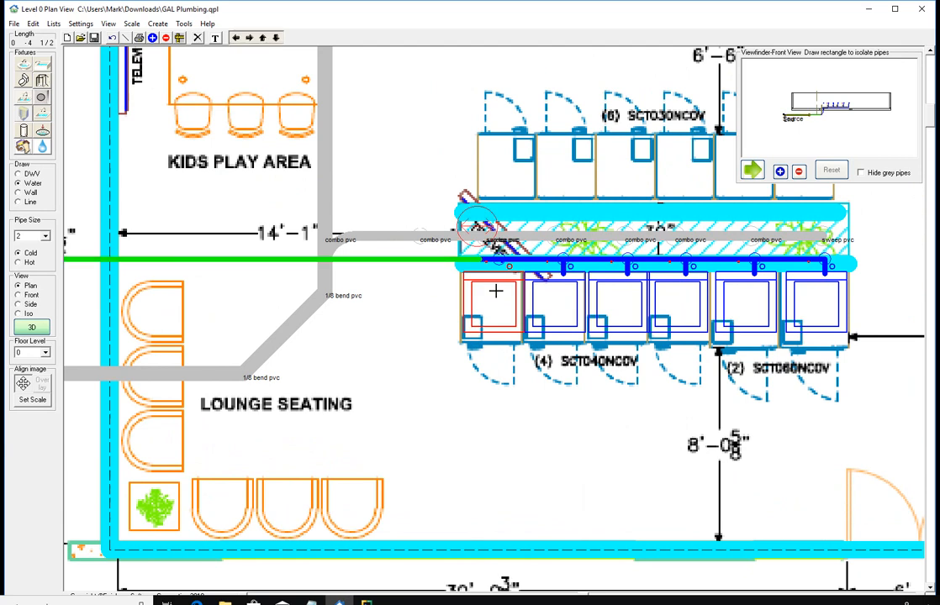
left_click_drag(496, 291, 504, 291)
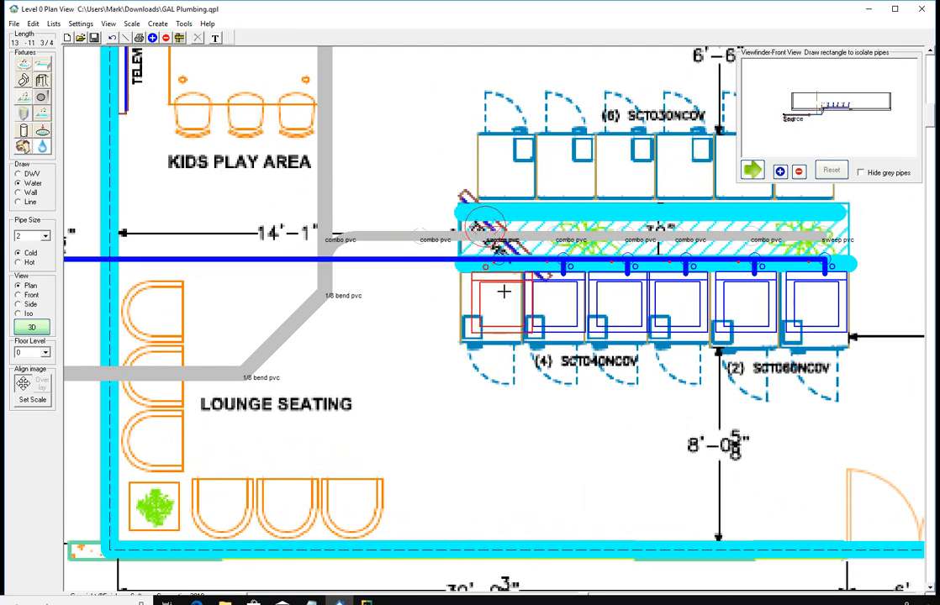
left_click(504, 291)
left_click(435, 361)
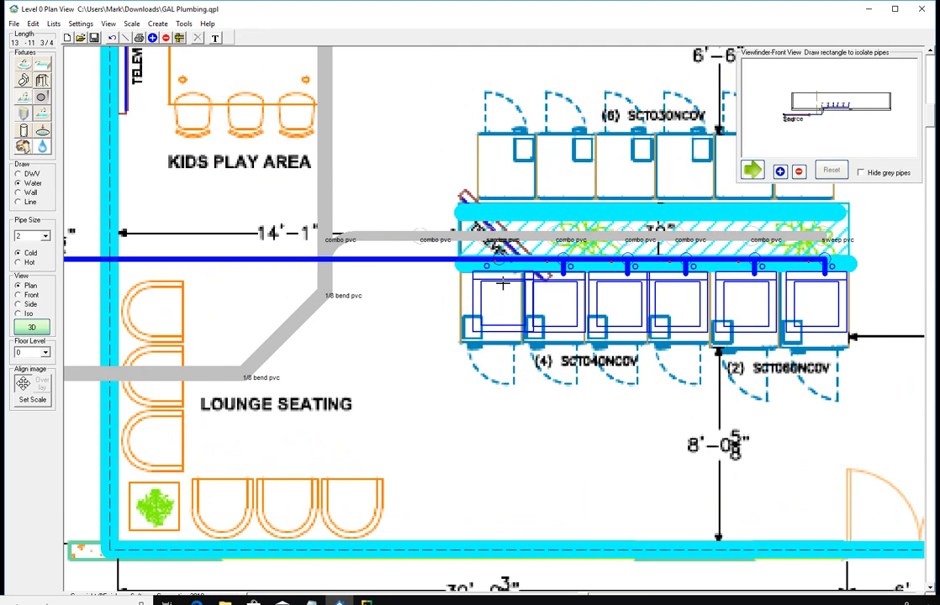
Step: Reconnect the shifted first washer's cold water supply to the cold run along the washers
right_click(495, 273)
mouse_move(517, 278)
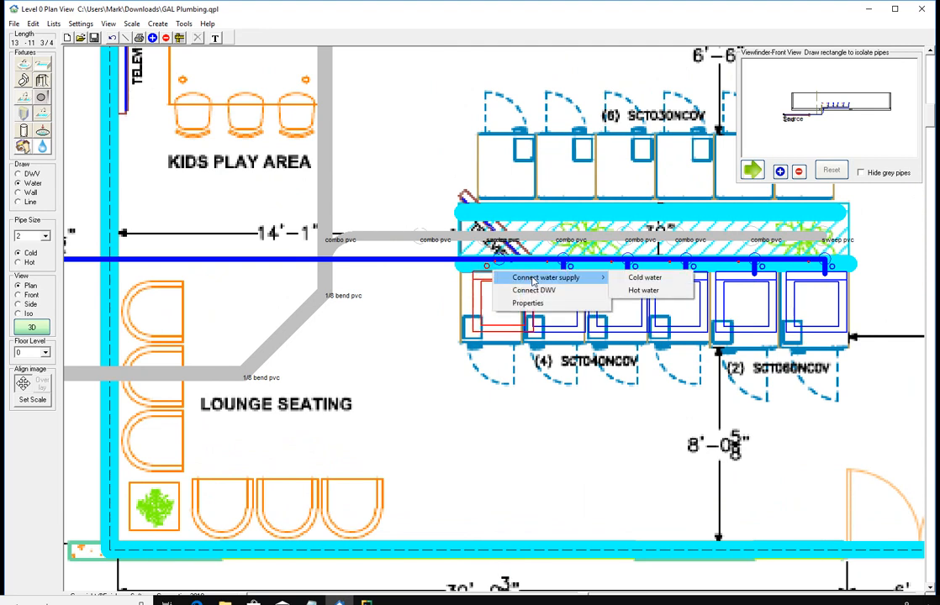
left_click(632, 277)
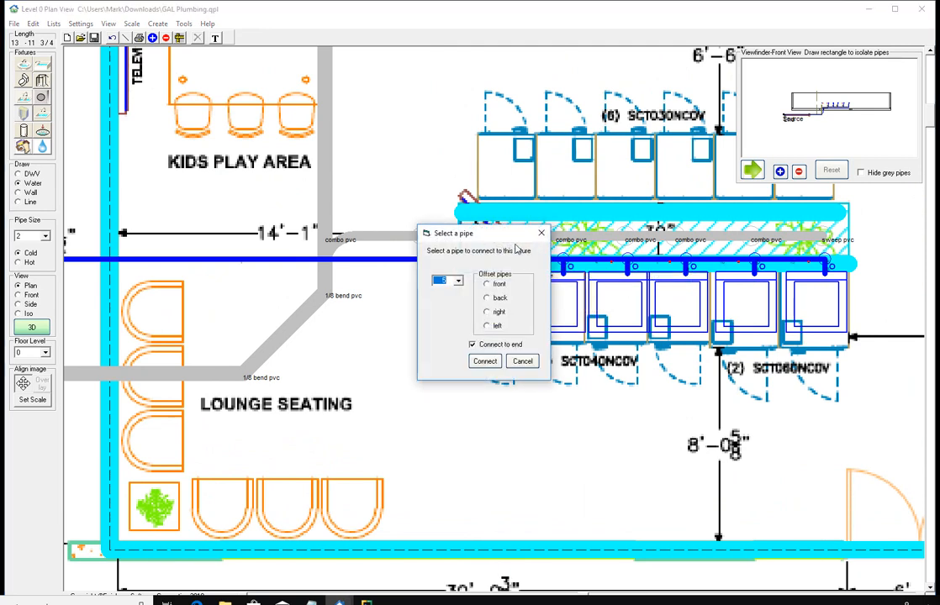
left_click_drag(509, 239, 443, 300)
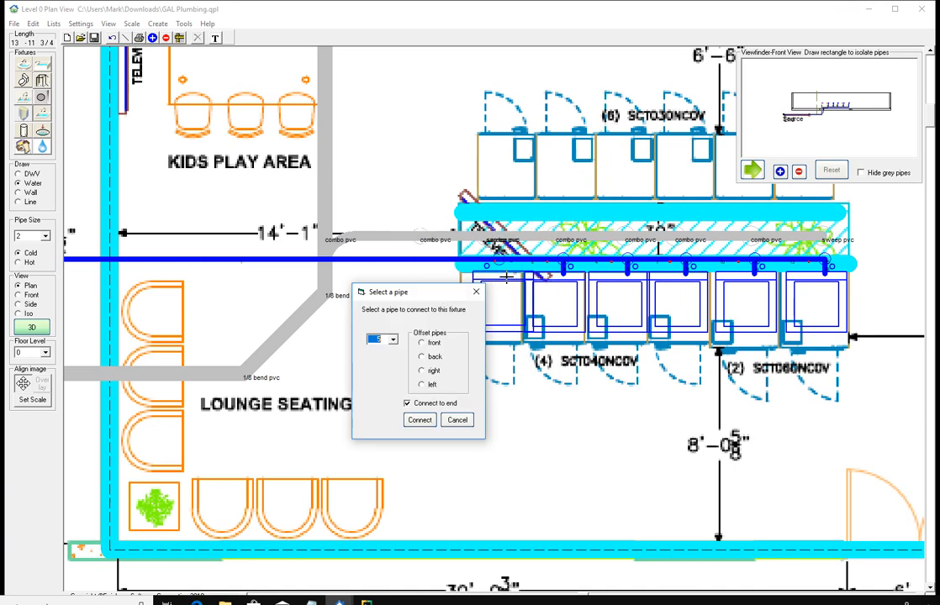
left_click(525, 262)
left_click(420, 420)
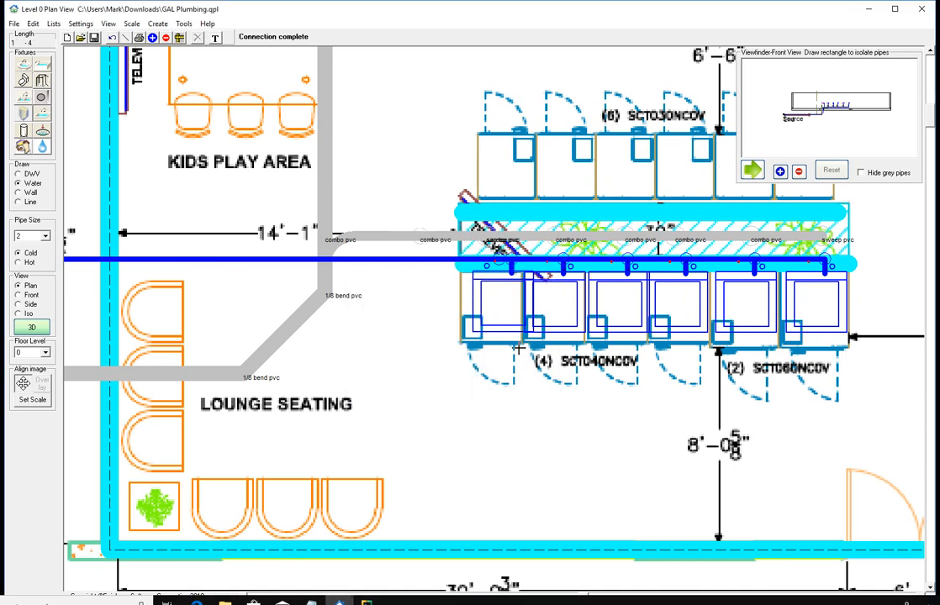
Step: Save a copy of the drawing in Downloads as GAL Plumbing revised
scroll(470, 403, "down", 3)
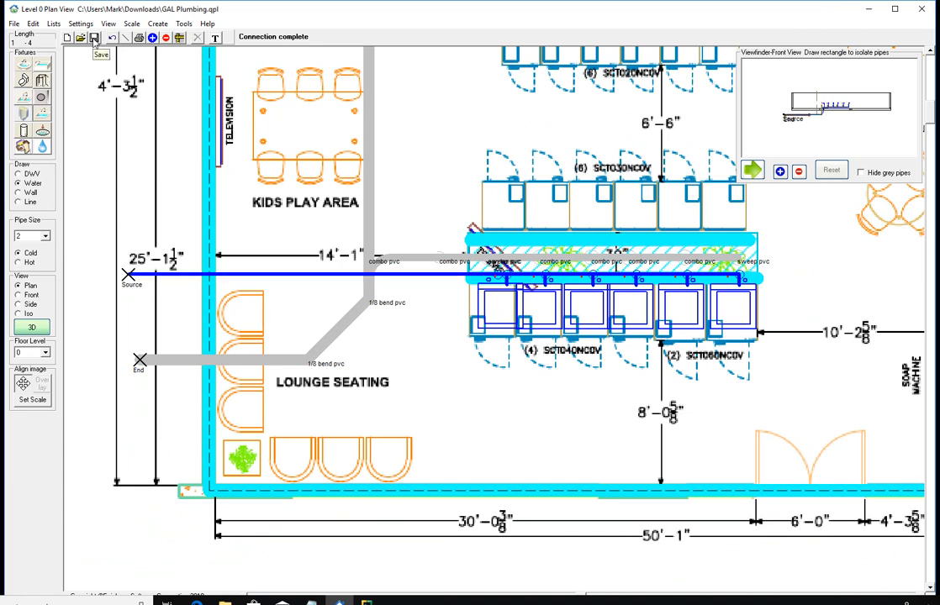
left_click(15, 24)
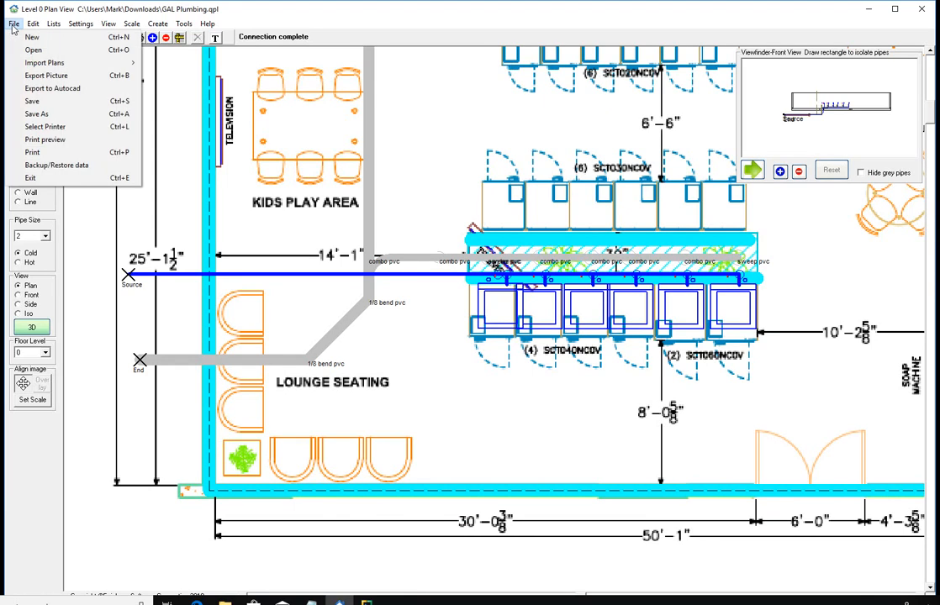
left_click(38, 110)
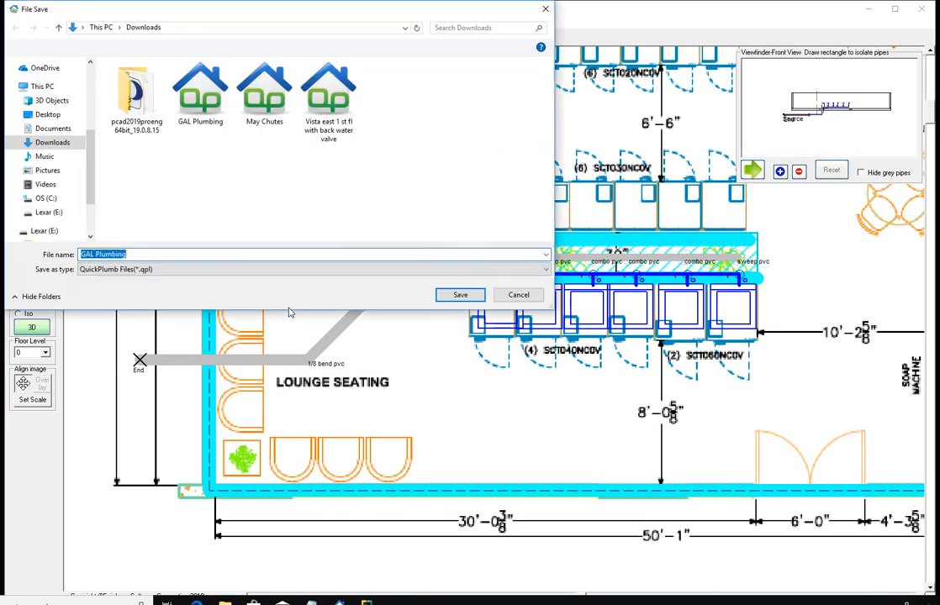
left_click(142, 254)
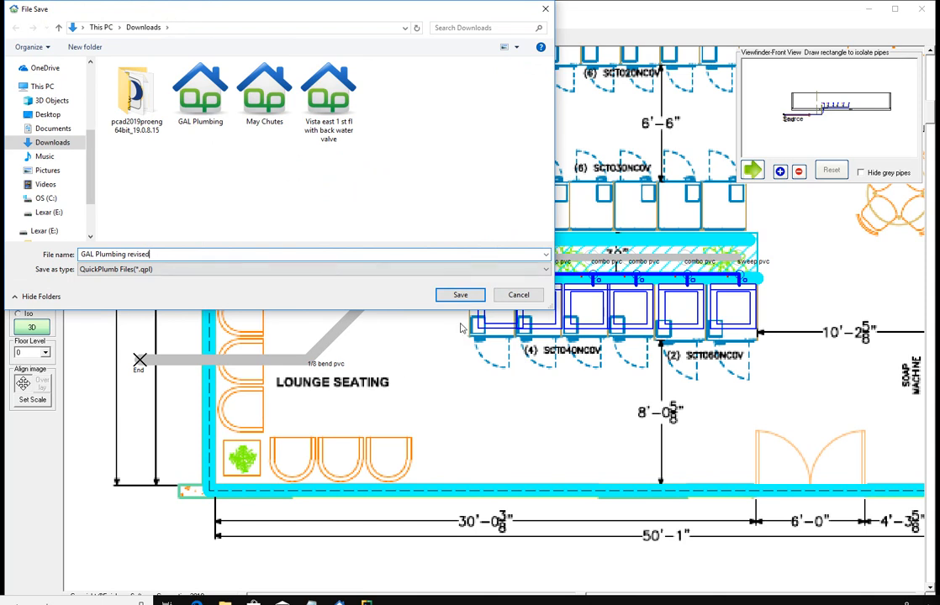
left_click(460, 295)
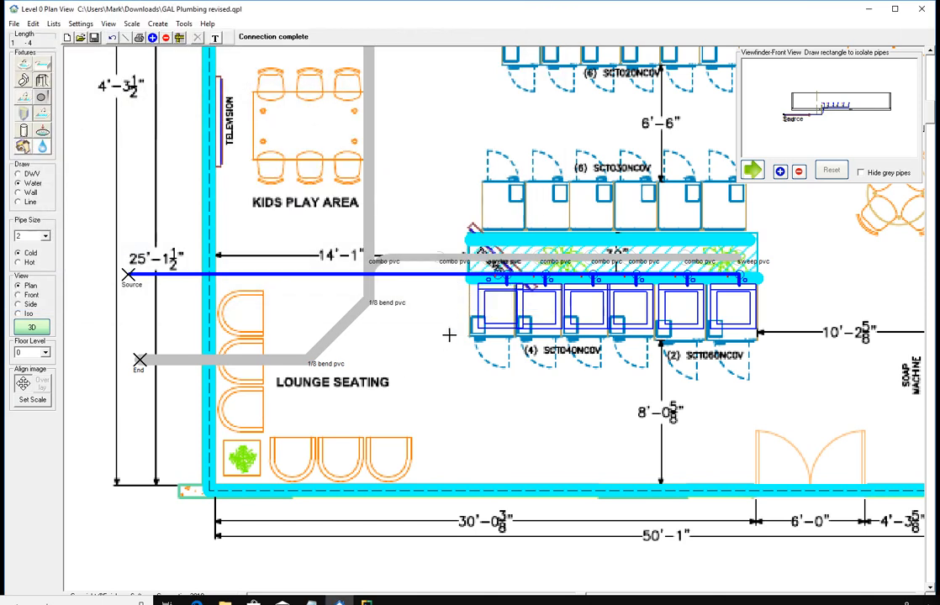
Step: Draw a size 8 interior wall about 8 ft 4 in long between the utility room and the accessible restroom
scroll(391, 295, "down", 2)
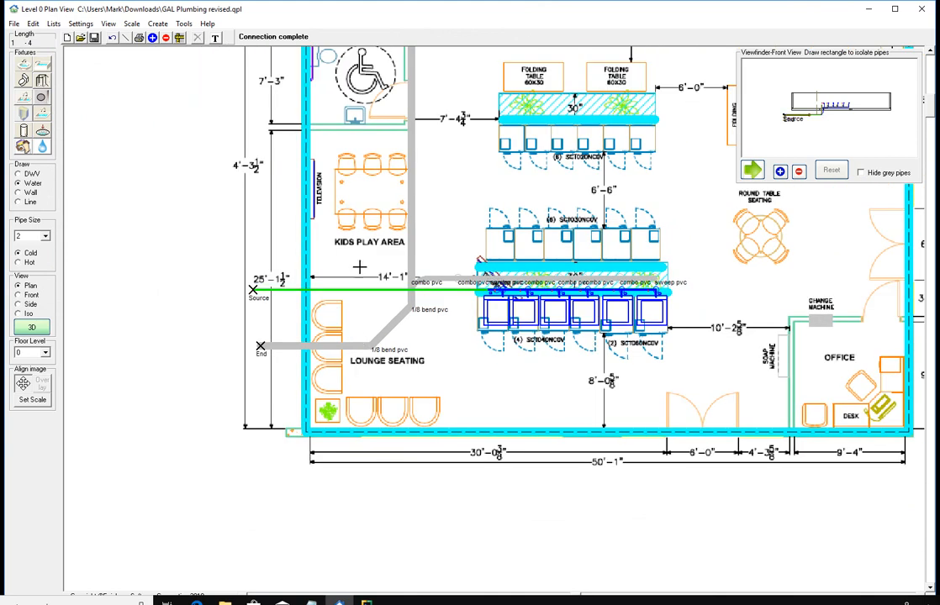
scroll(366, 336, "down", 1)
scroll(369, 278, "down", 1)
middle_click_drag(368, 278, 363, 295)
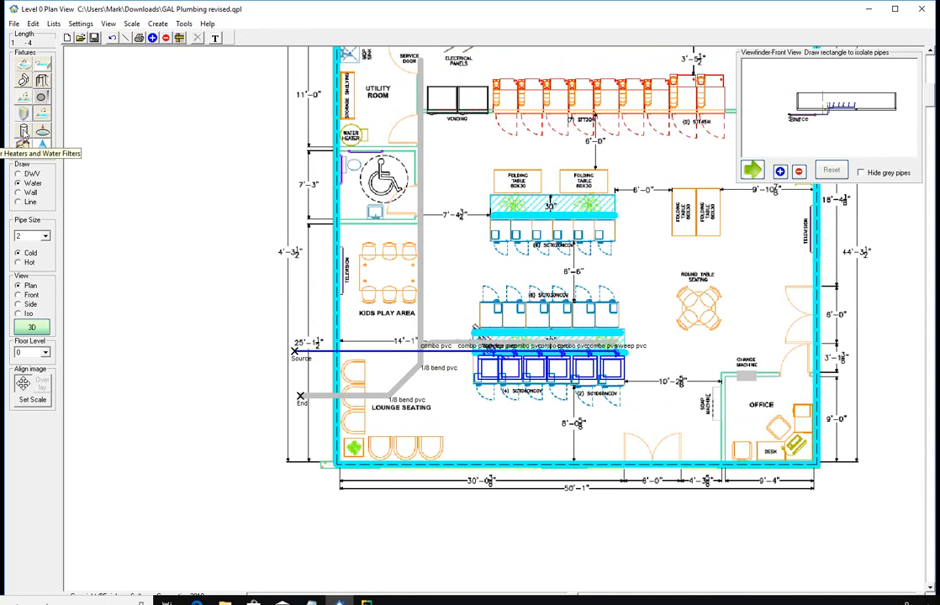
left_click(17, 193)
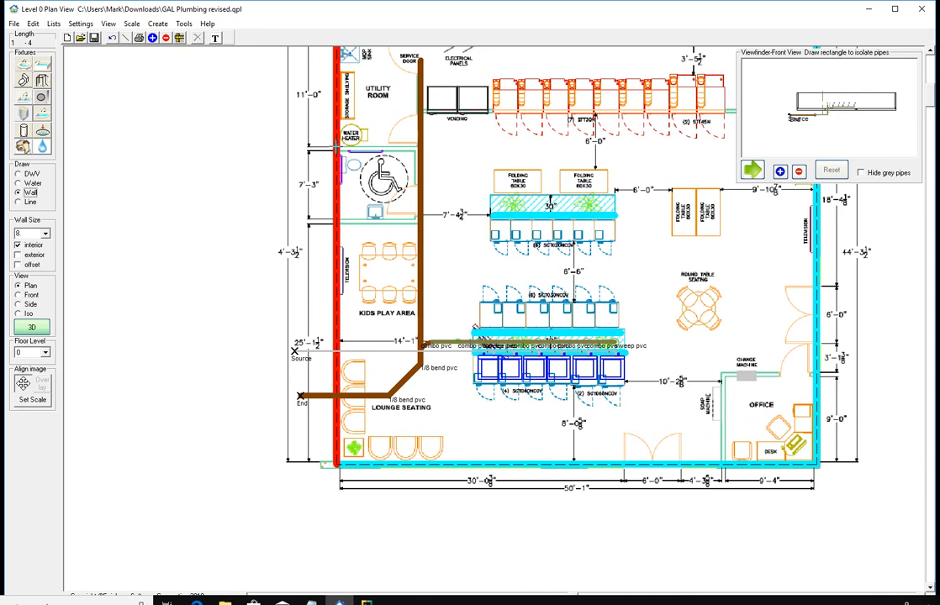
left_click(28, 257)
left_click(28, 246)
left_click(337, 147)
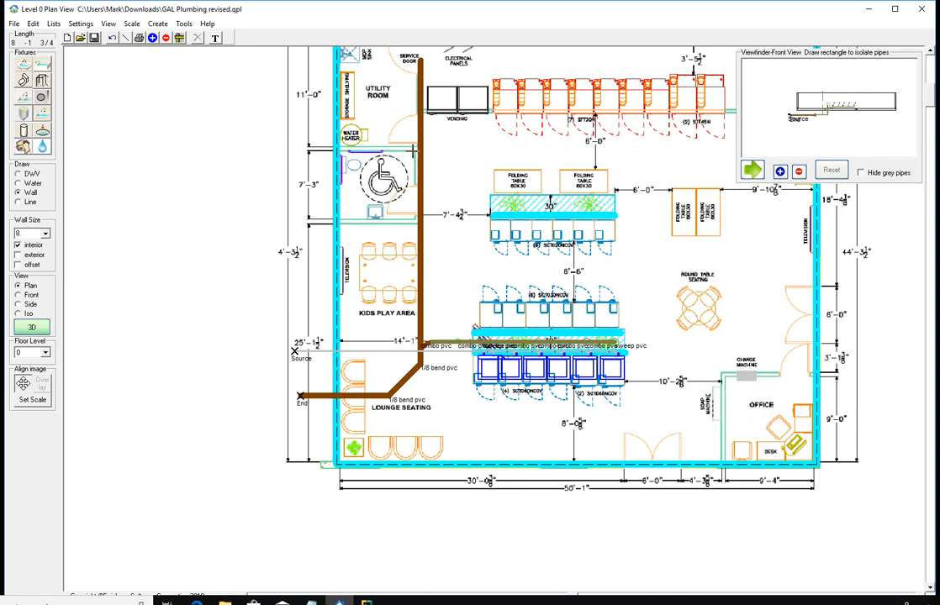
left_click(416, 149)
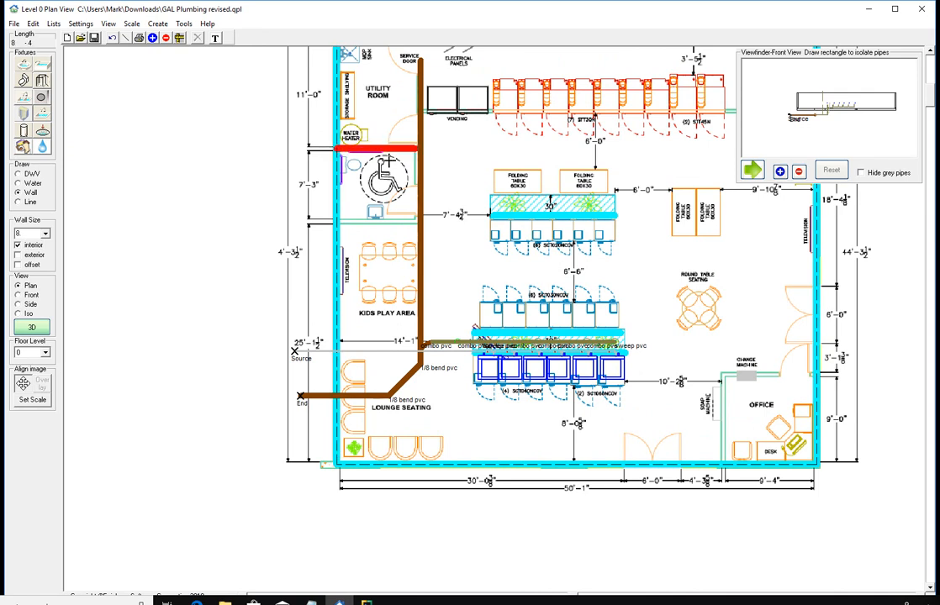
Step: Place a water heater over the water heater symbol in the utility room
left_click(24, 131)
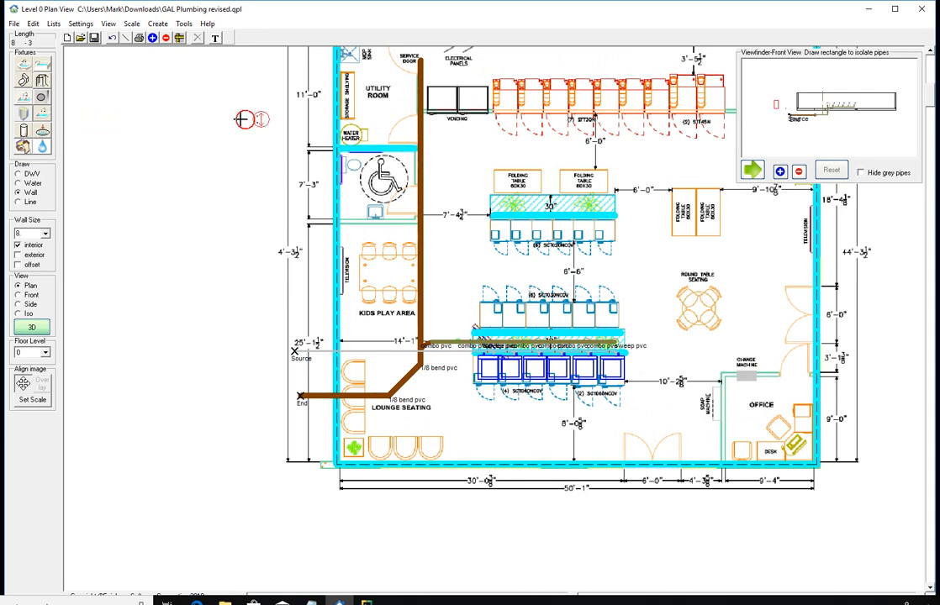
left_click(350, 132)
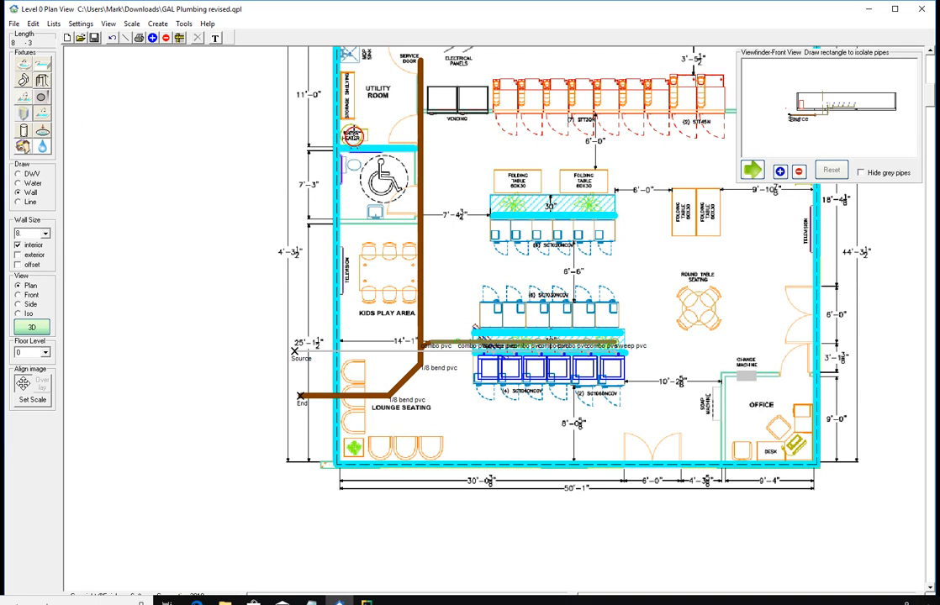
Step: Run a size 2 cold water line from the supply main up to the utility room and across to the water heater's cold connection
left_click(19, 182)
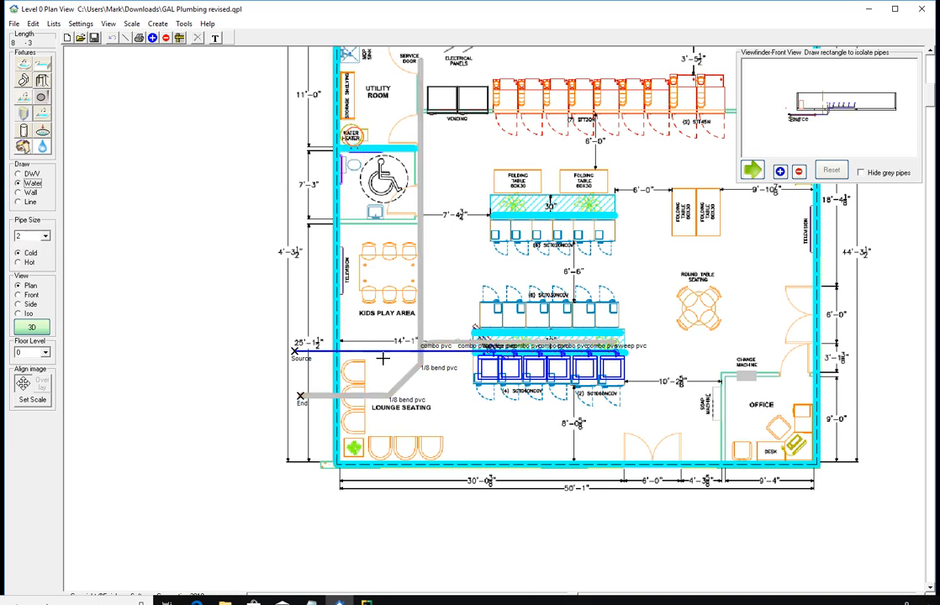
left_click(294, 351)
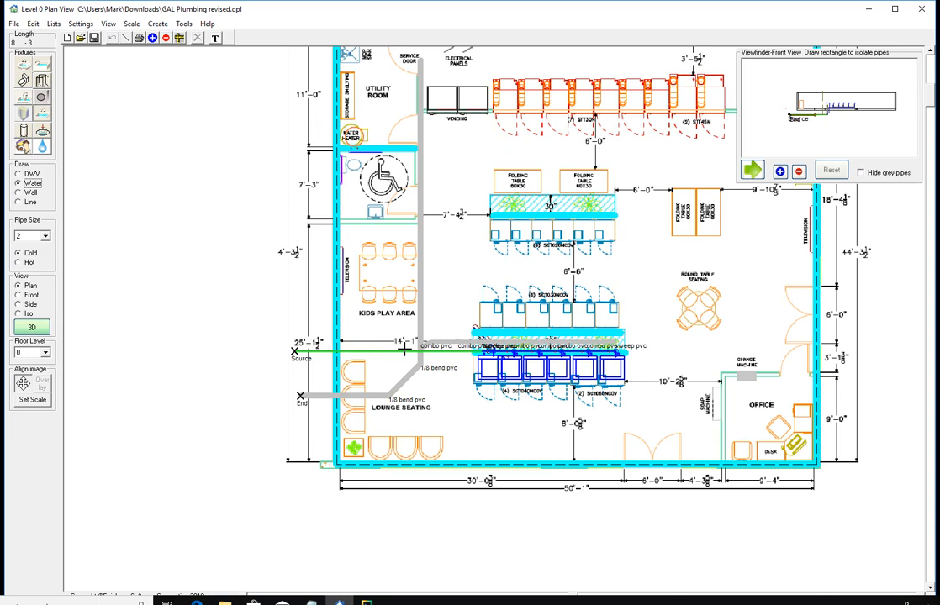
left_click(405, 350)
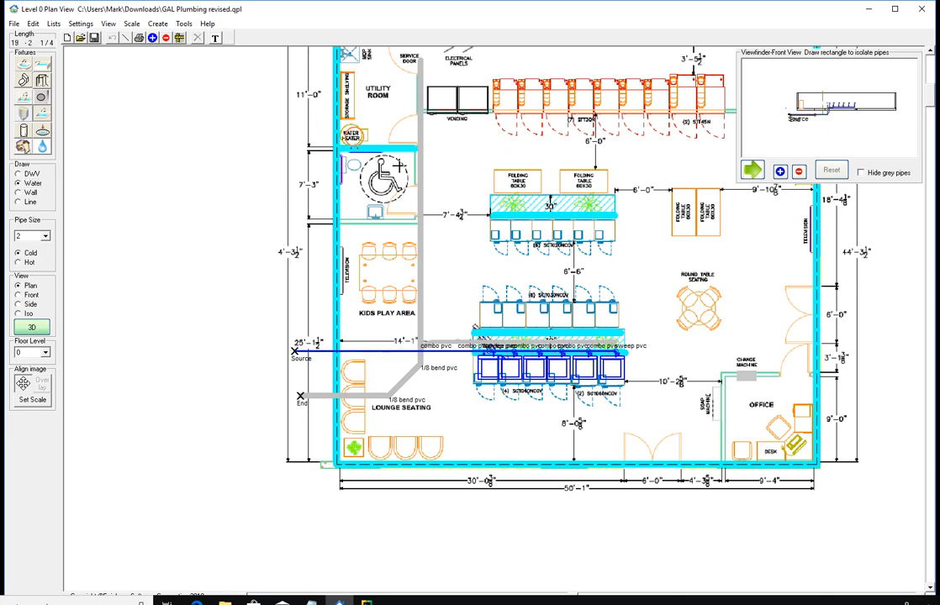
left_click(397, 124)
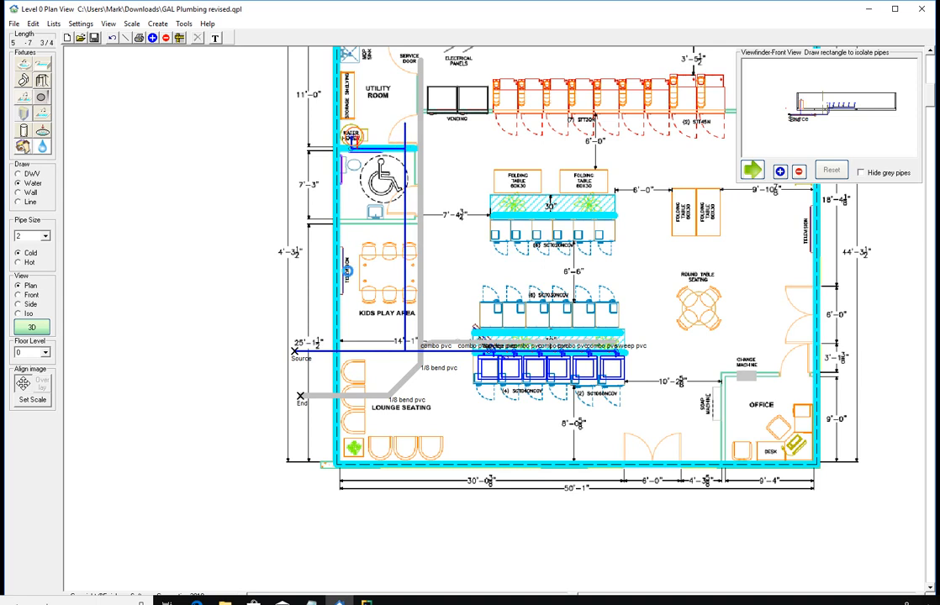
left_click(352, 146)
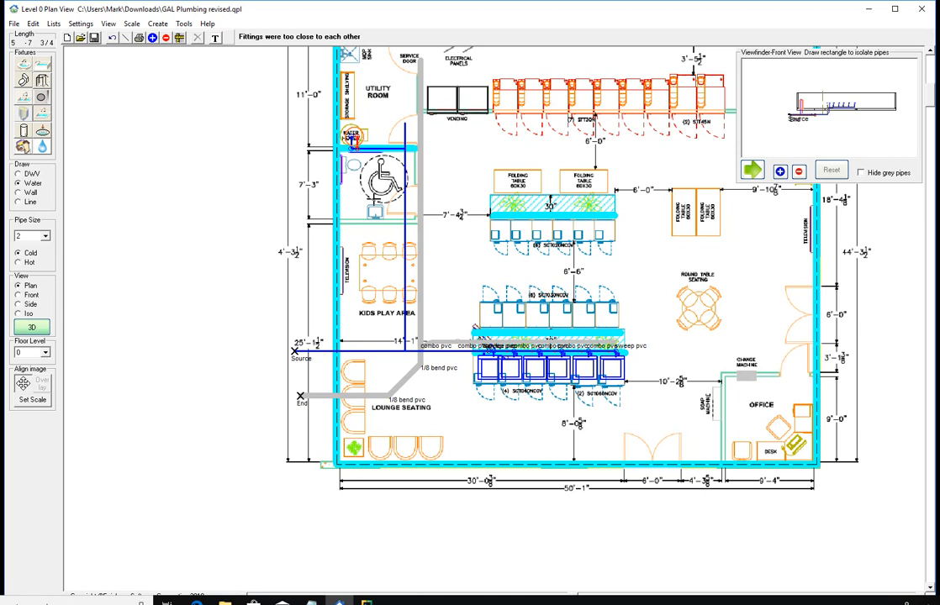
left_click(372, 128)
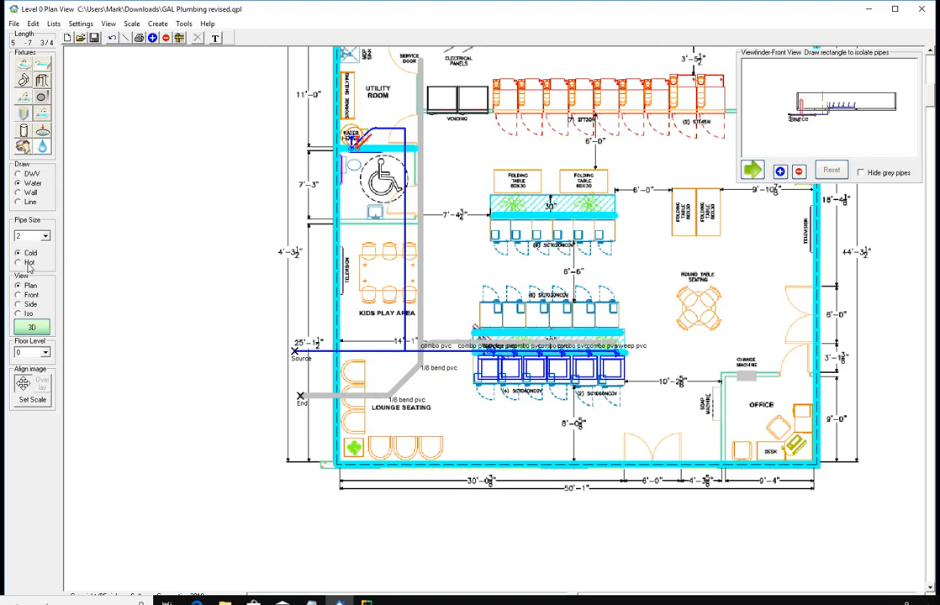
Step: Run a size 2 hot water line from the water heater across past the restroom, down to the lower washer bulkhead and along it to the last washer
left_click(367, 133)
left_click(438, 149)
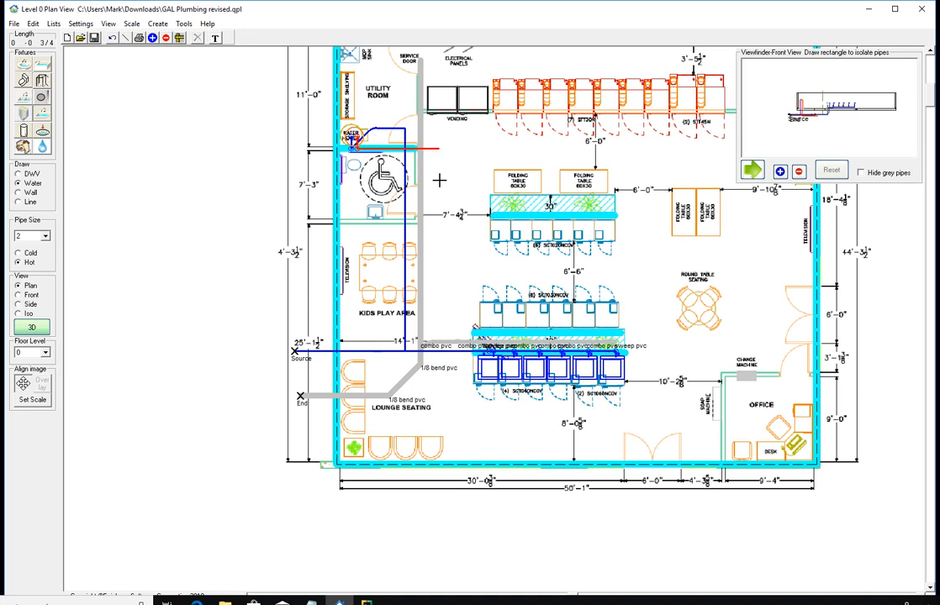
left_click(438, 338)
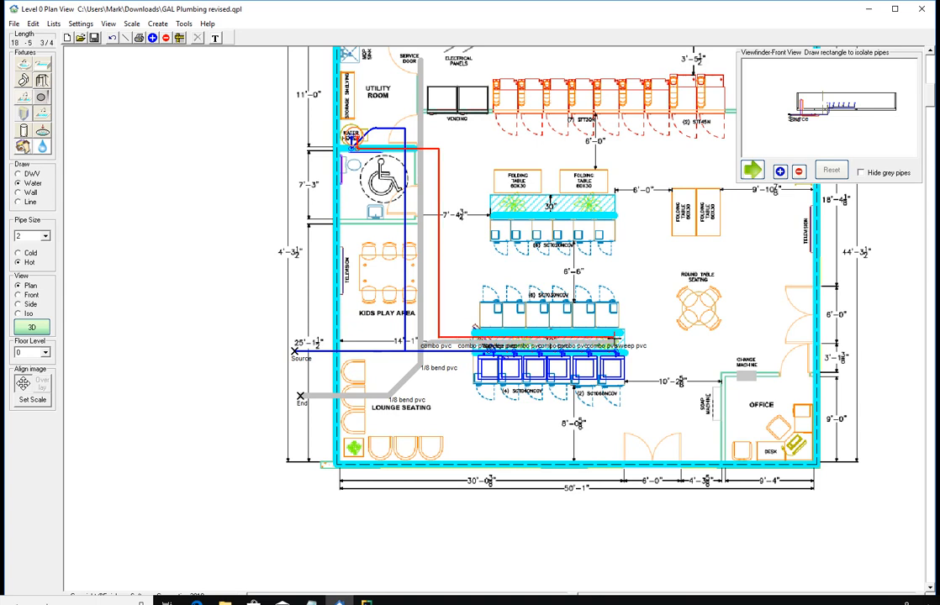
Step: Connect the hot water supply of the first washer in the lower row to the size 2 hot line
scroll(521, 330, "up", 3)
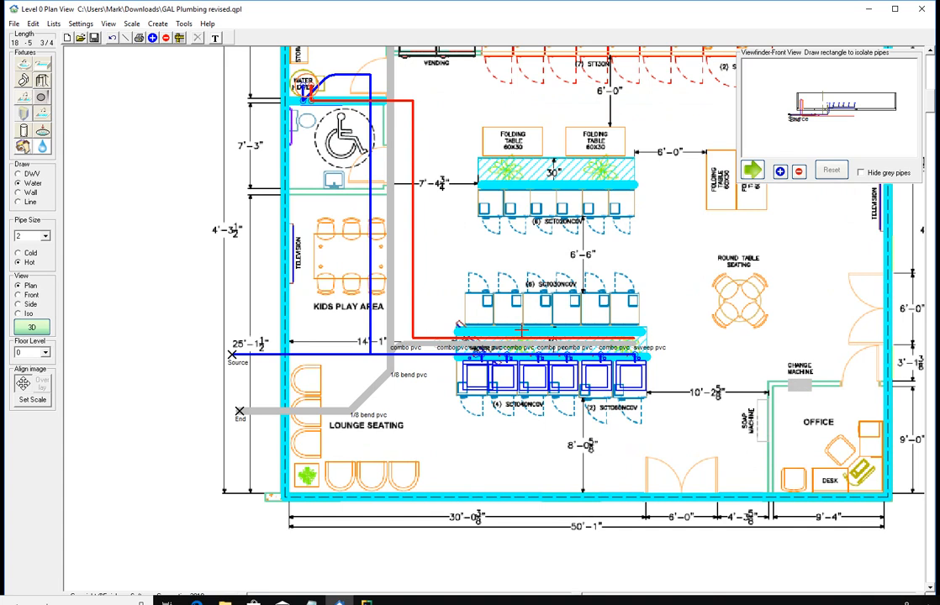
scroll(521, 331, "up", 1)
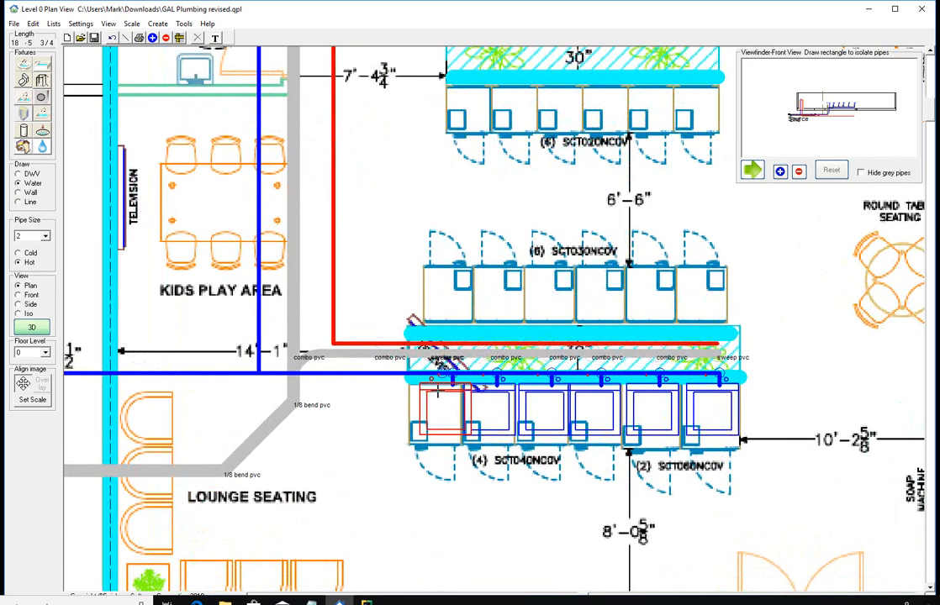
right_click(435, 389)
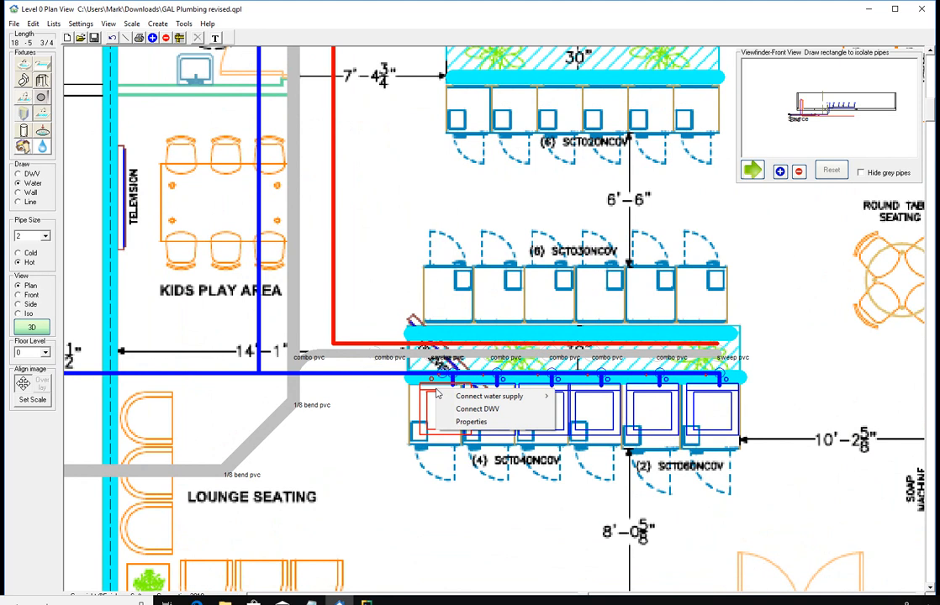
mouse_move(494, 399)
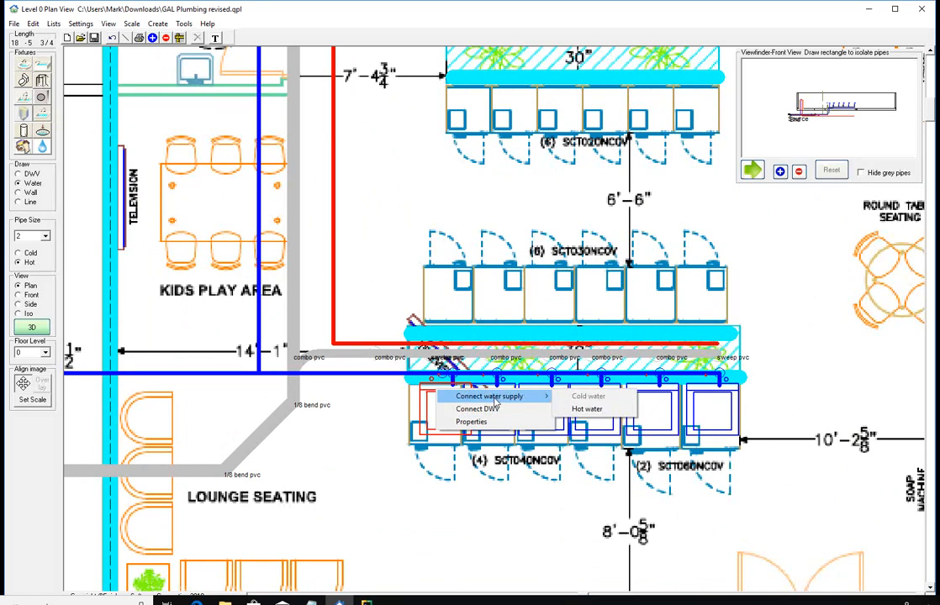
left_click(580, 409)
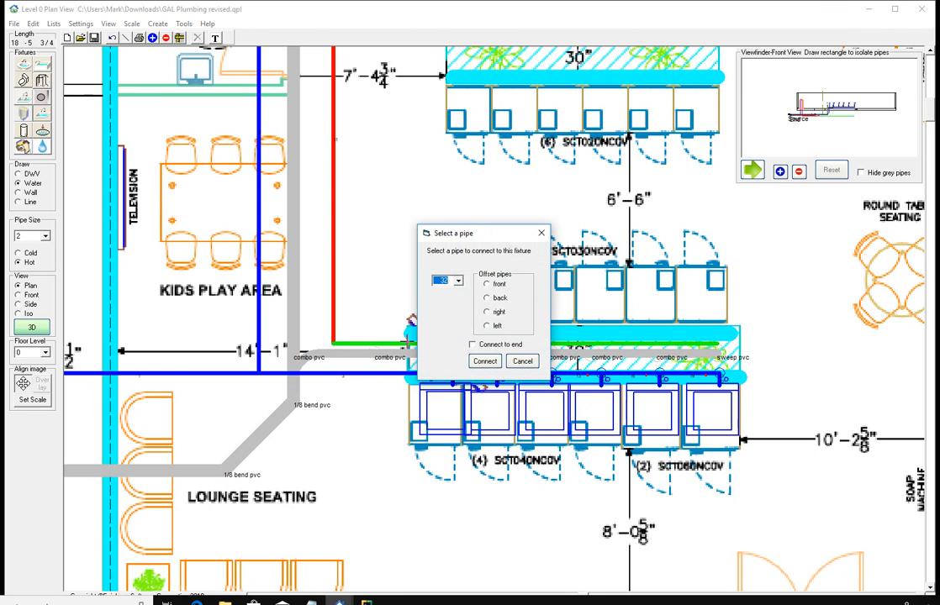
left_click(484, 361)
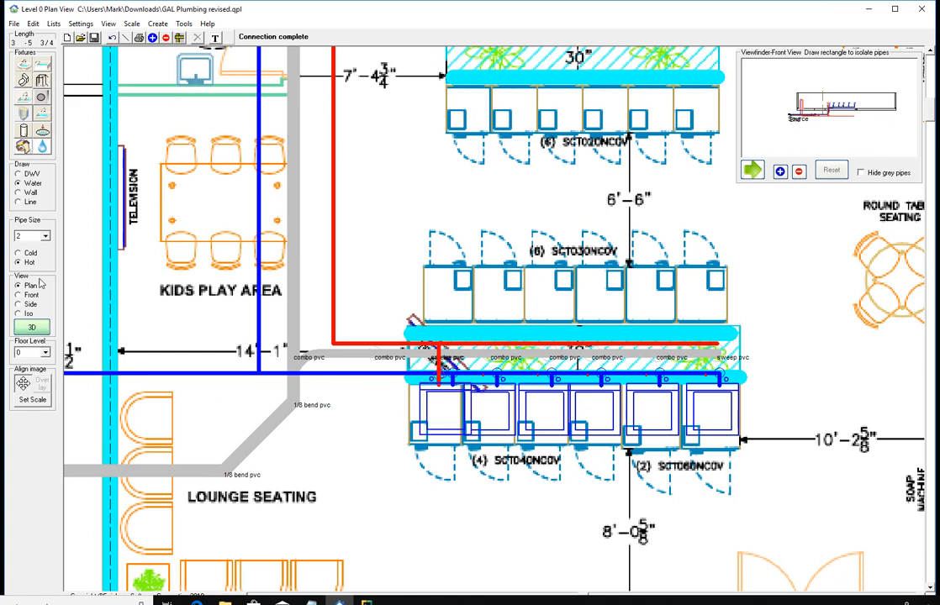
Step: Set the pipe size to 1/2 and connect the second lower-row washer's hot water supply to the hot line
left_click(47, 237)
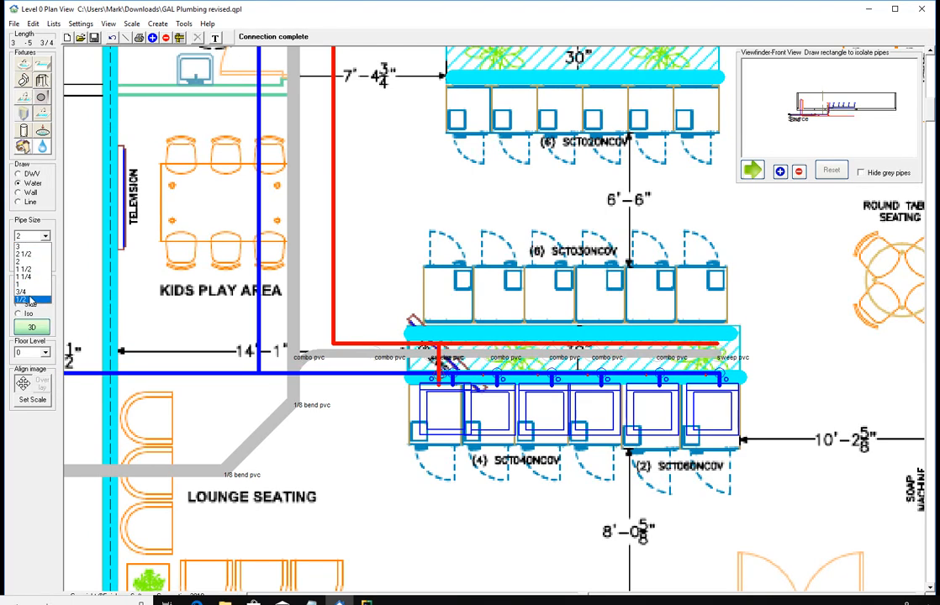
left_click(32, 300)
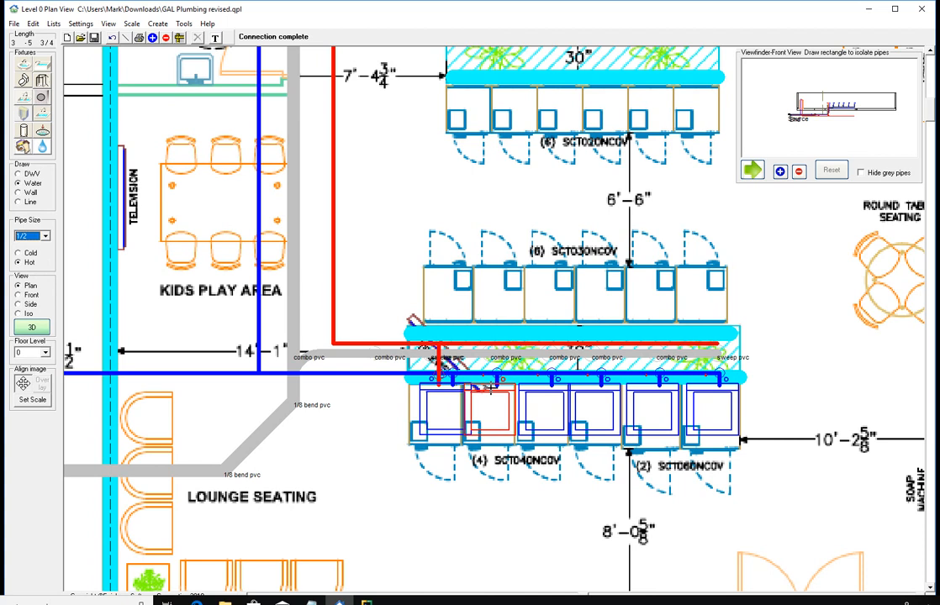
right_click(491, 388)
mouse_move(586, 400)
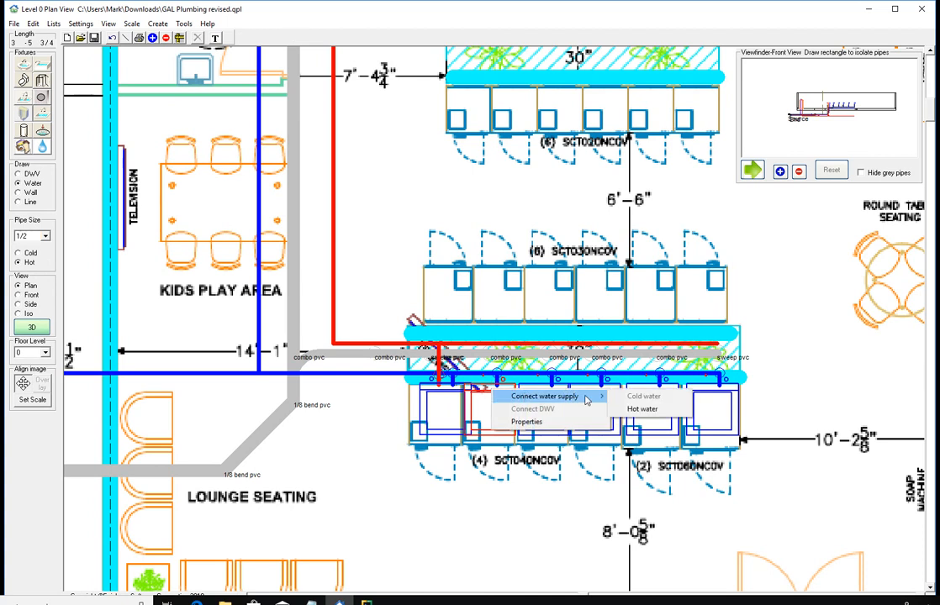
left_click(642, 408)
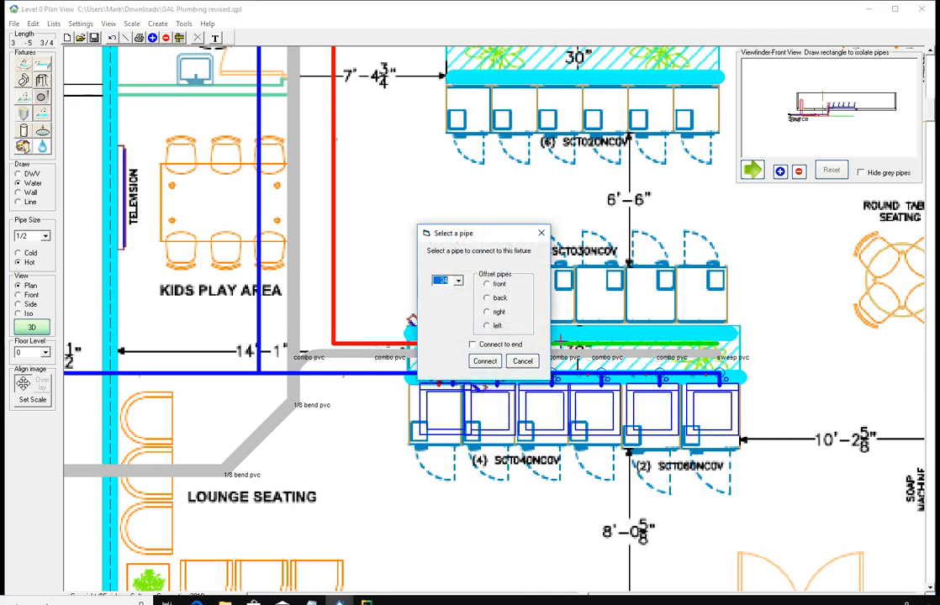
left_click(484, 361)
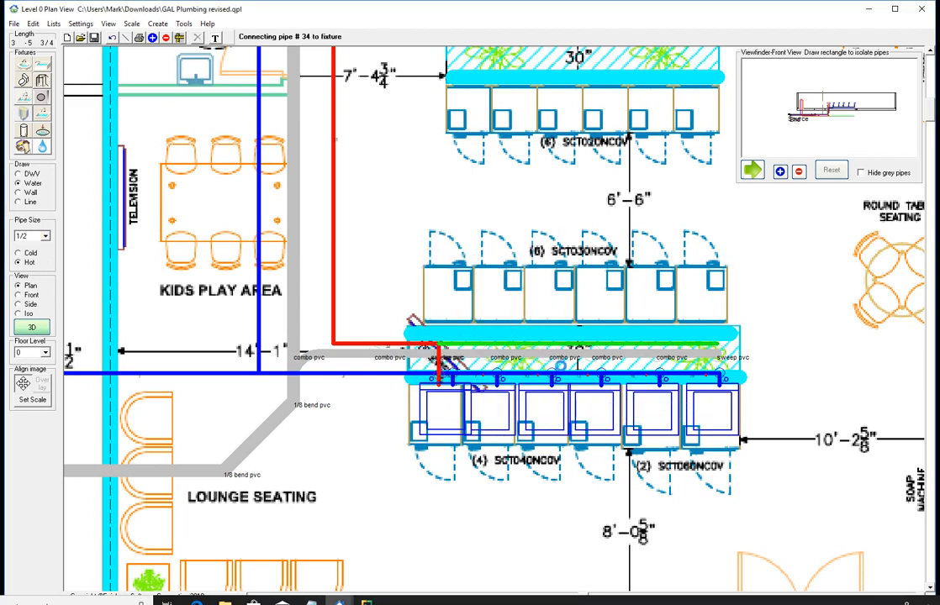
Step: Connect the hot water supplies of the remaining four washers in the lower row to the hot line with size 1/2 pipe
right_click(546, 389)
mouse_move(578, 396)
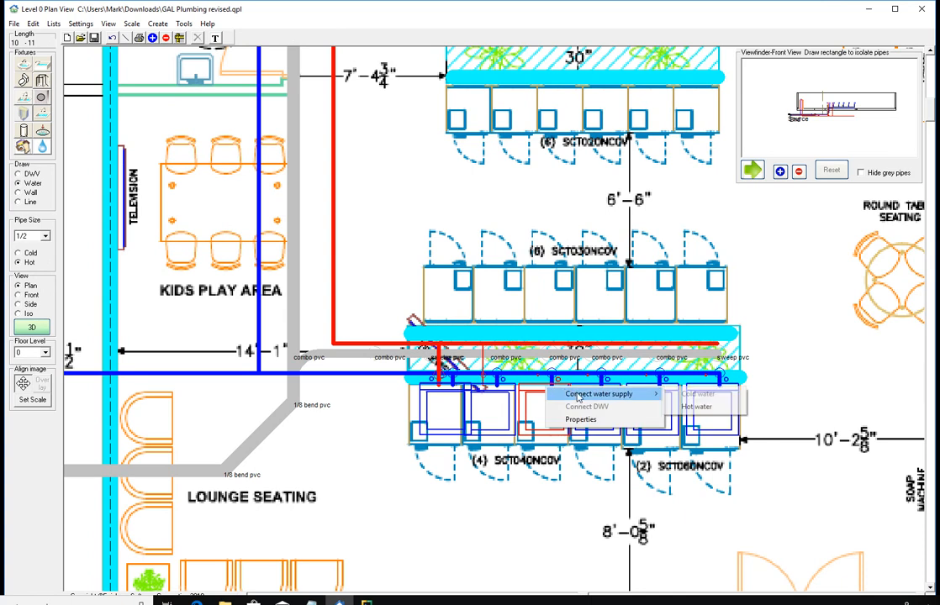
left_click(695, 407)
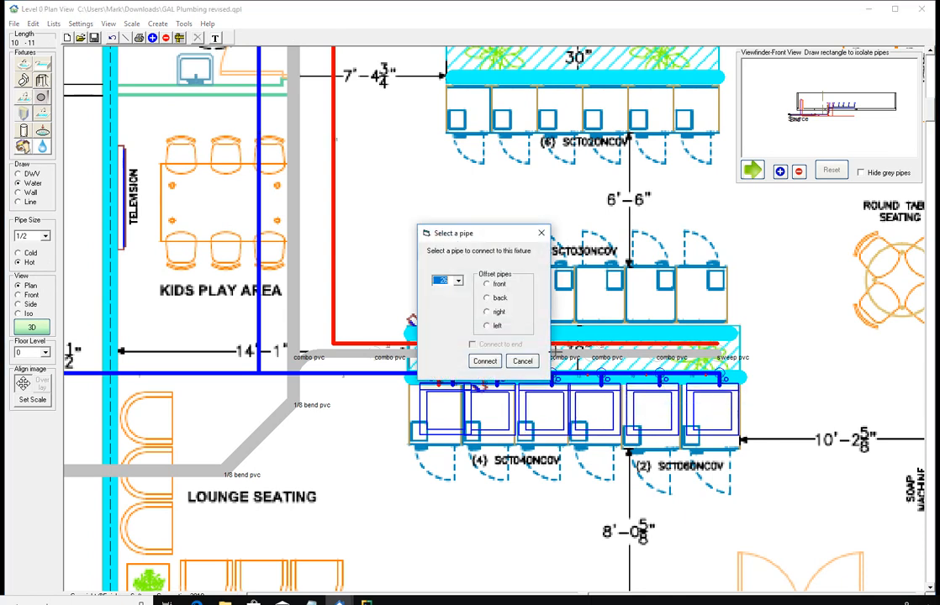
left_click(484, 361)
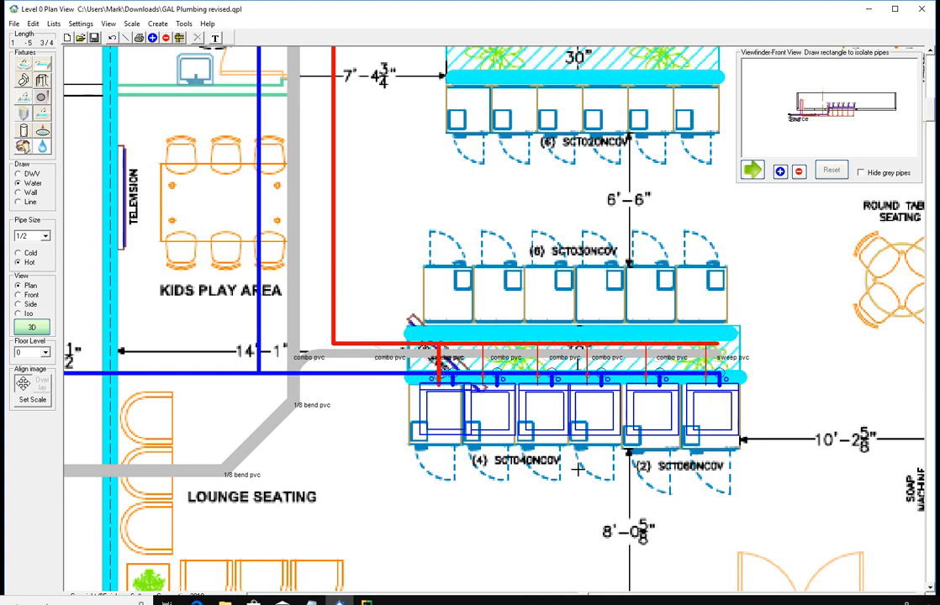
Step: Auto size the water distribution with Public occupancy, accepting the disclaimer and keeping the other worksheet values
scroll(407, 473, "down", 2)
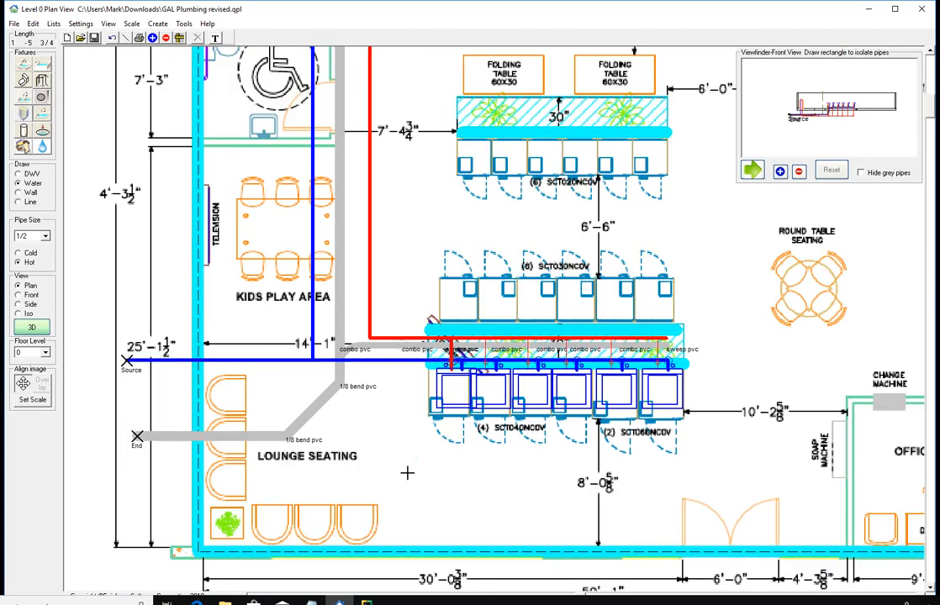
middle_click_drag(428, 462, 444, 527)
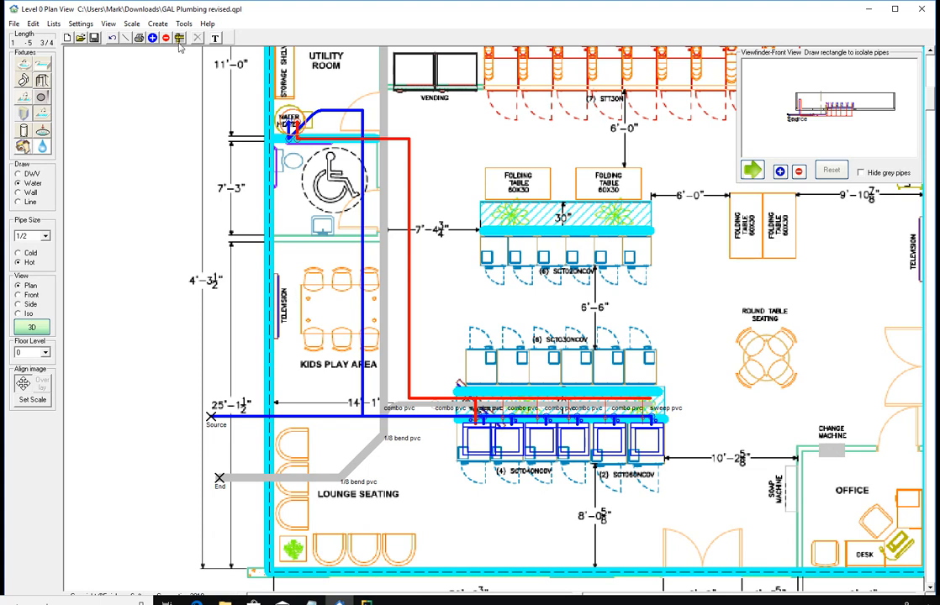
left_click(183, 24)
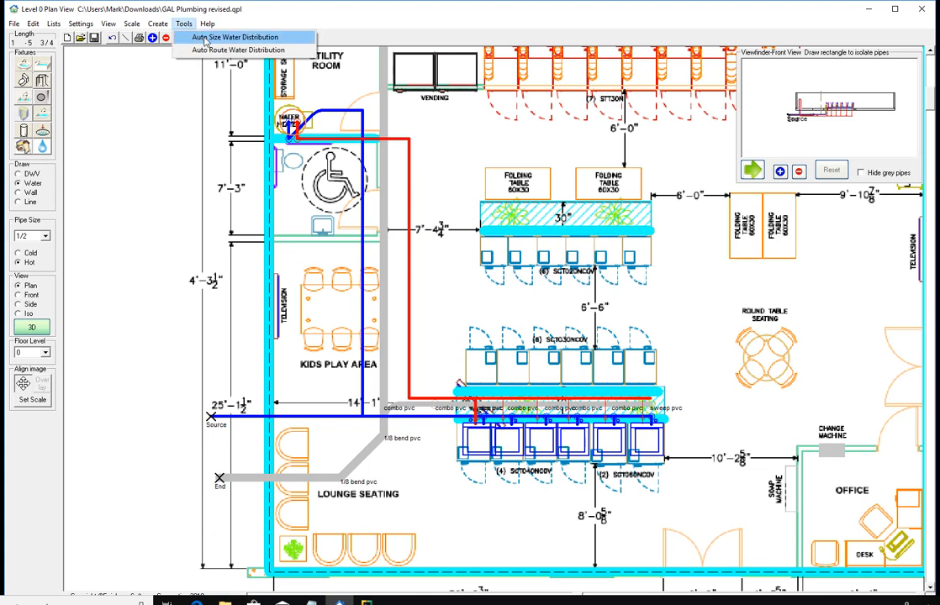
left_click(235, 37)
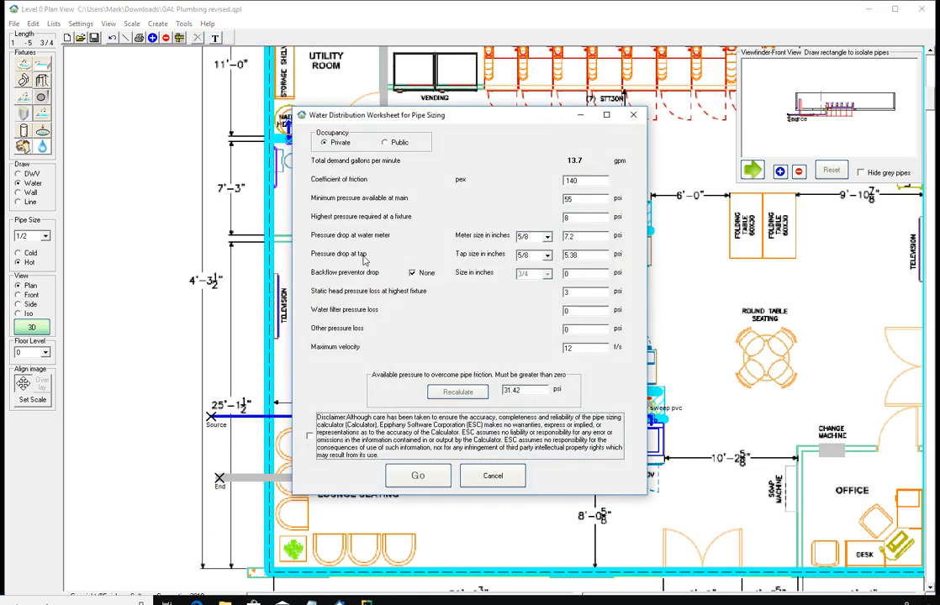
left_click(387, 143)
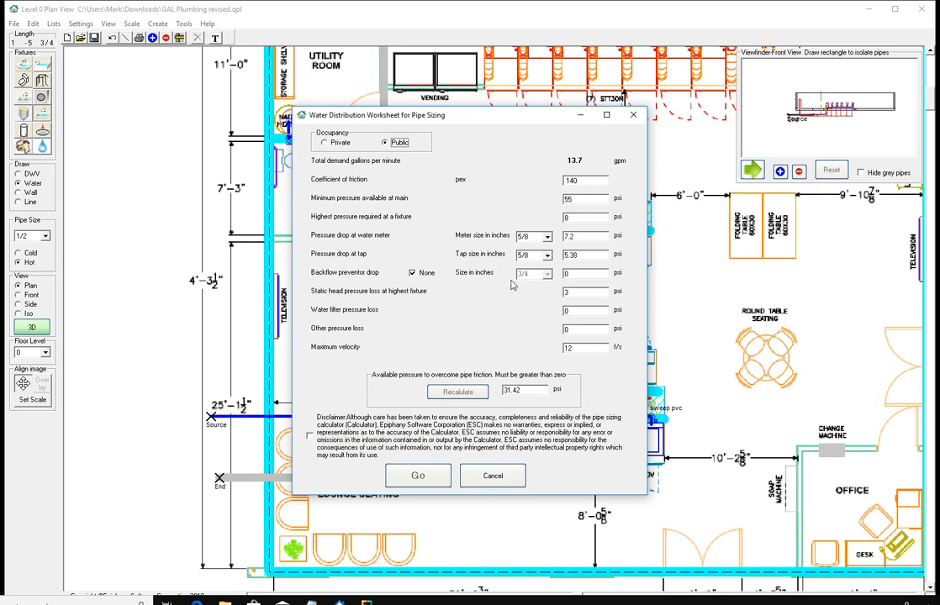
left_click(310, 436)
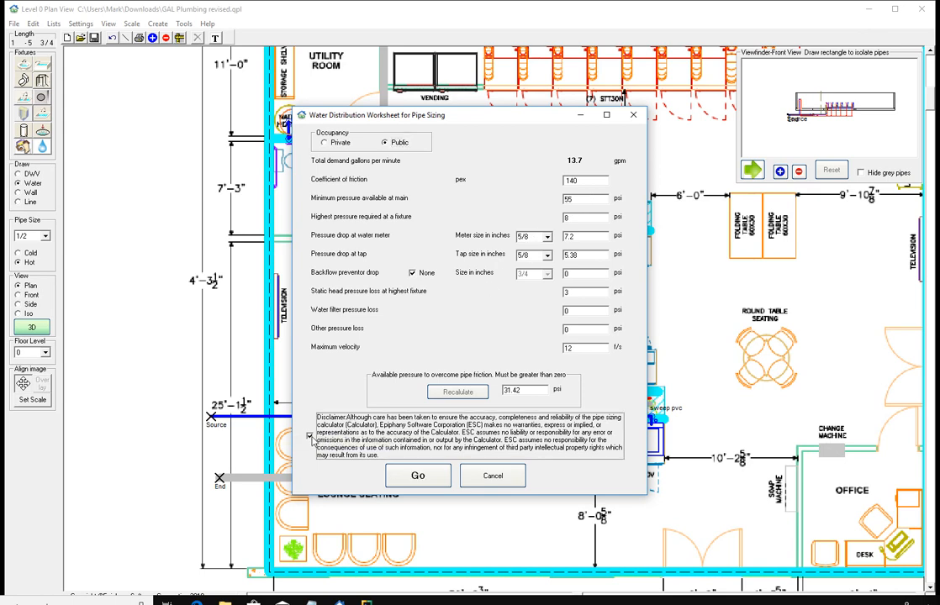
left_click(429, 477)
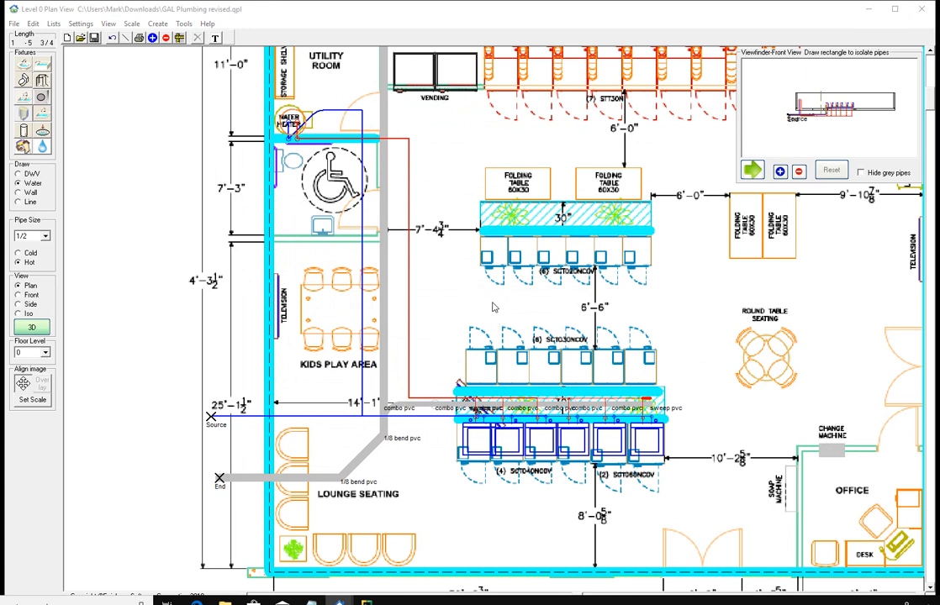
Step: Examine the resized pipes on the plan and the pipe sizing data report, and close the report
scroll(494, 307, "down", 2)
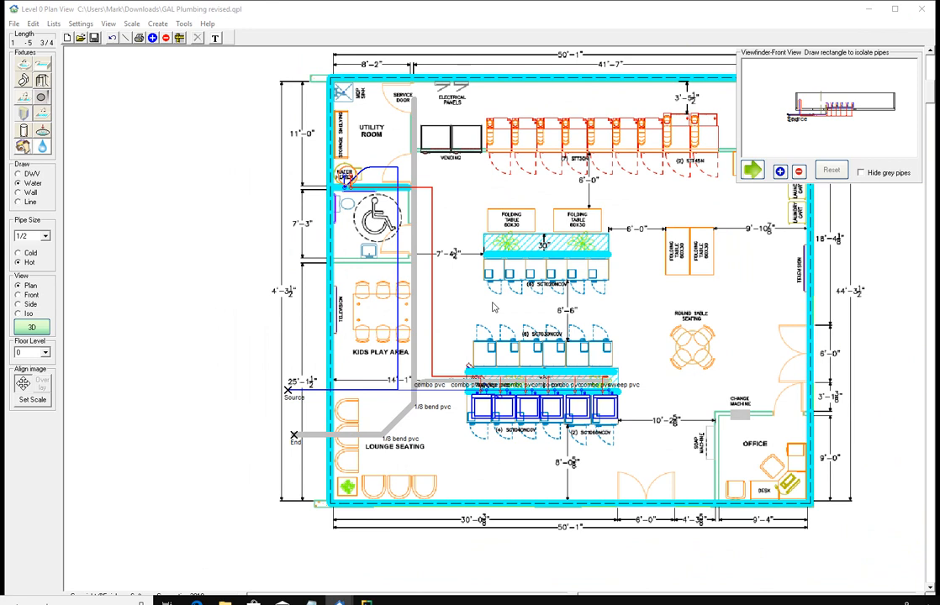
scroll(494, 308, "down", 1)
scroll(495, 308, "up", 1)
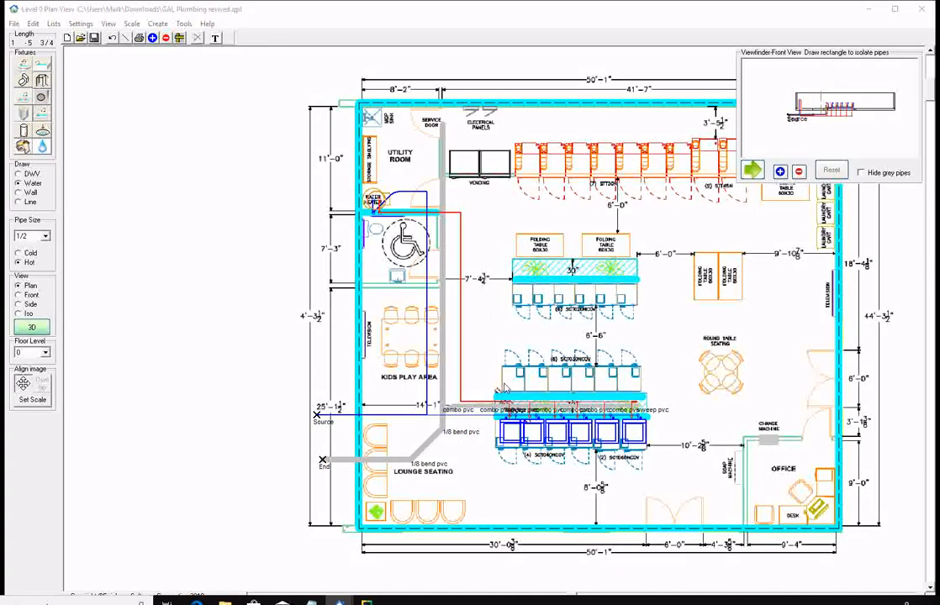
scroll(615, 430, "up", 1)
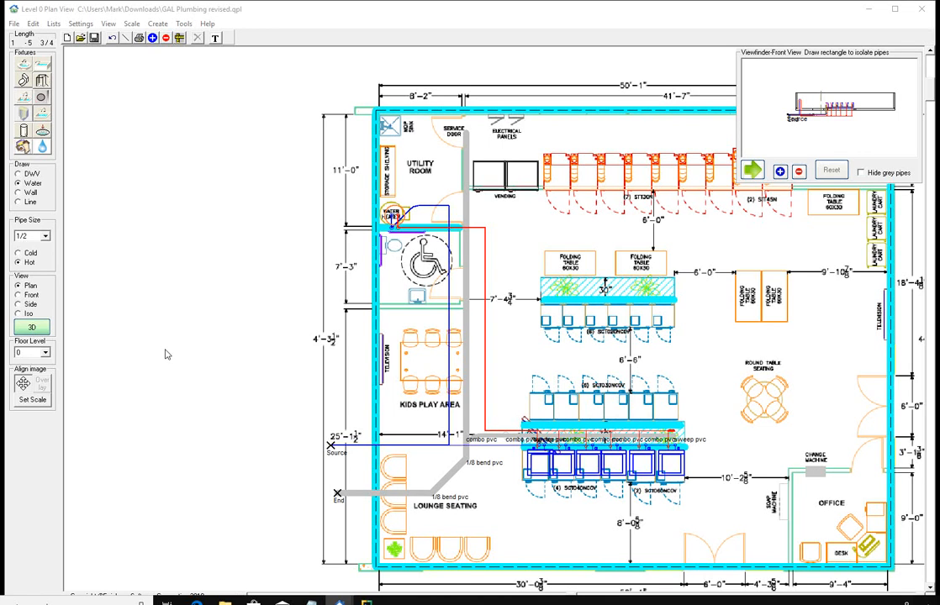
scroll(165, 354, "down", 1)
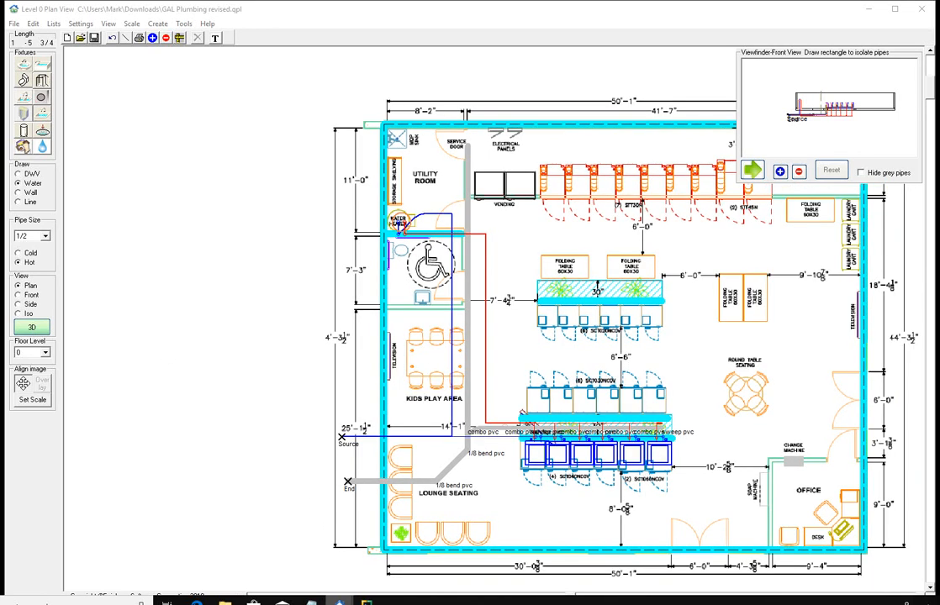
mouse_move(338, 602)
left_click(399, 513)
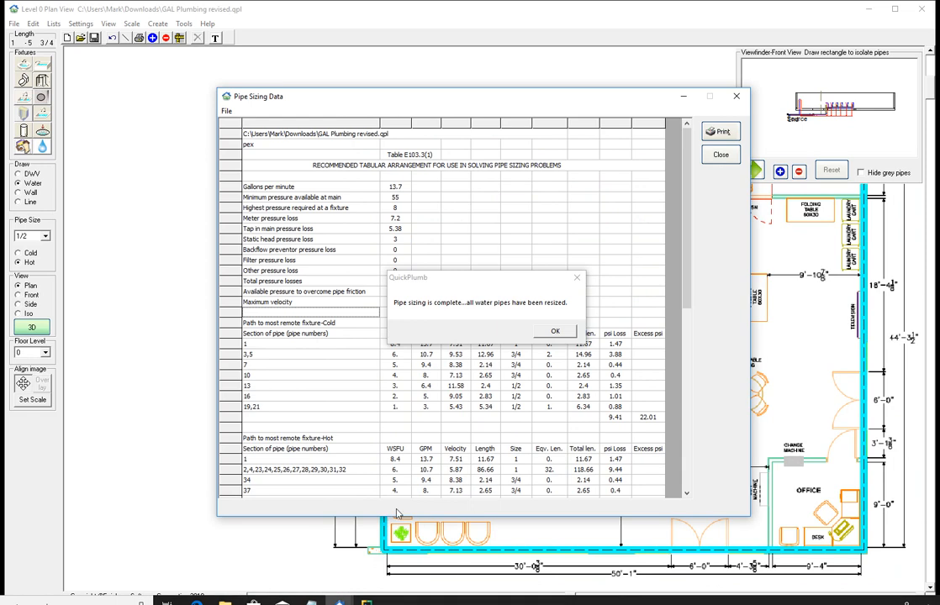
left_click(555, 333)
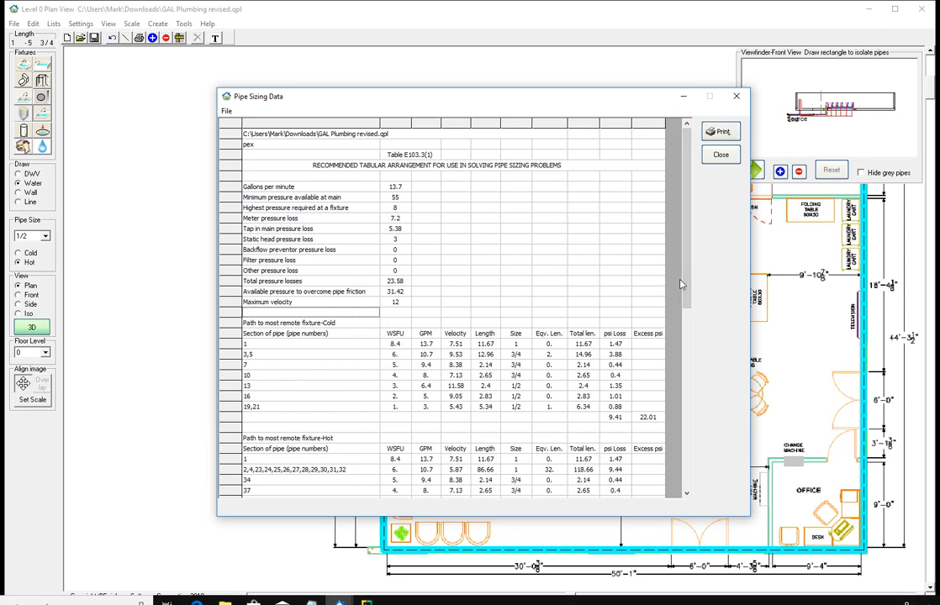
left_click_drag(681, 284, 662, 264)
left_click(720, 155)
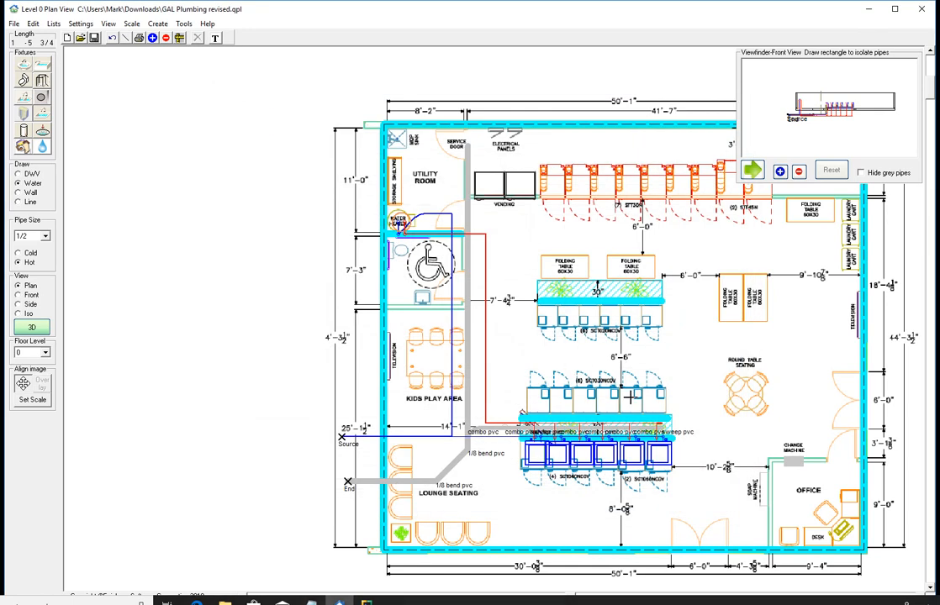
Step: Delete the leftover size 2 hot water stub beyond the last washer at the end of the hot line
scroll(548, 344, "up", 2)
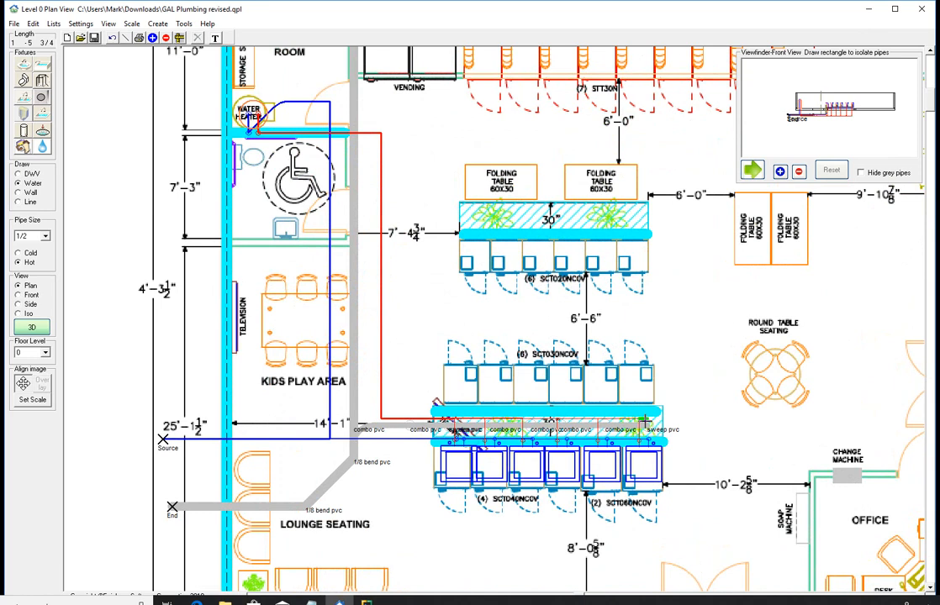
left_click(646, 417)
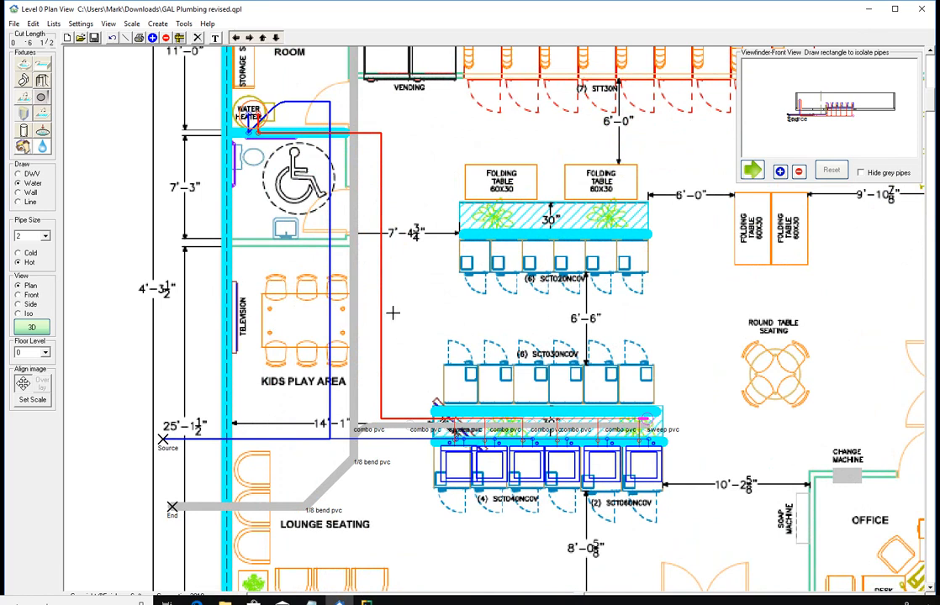
left_click(199, 39)
Step: Open the 3D view of the whole plumbing layout
scroll(565, 348, "down", 2)
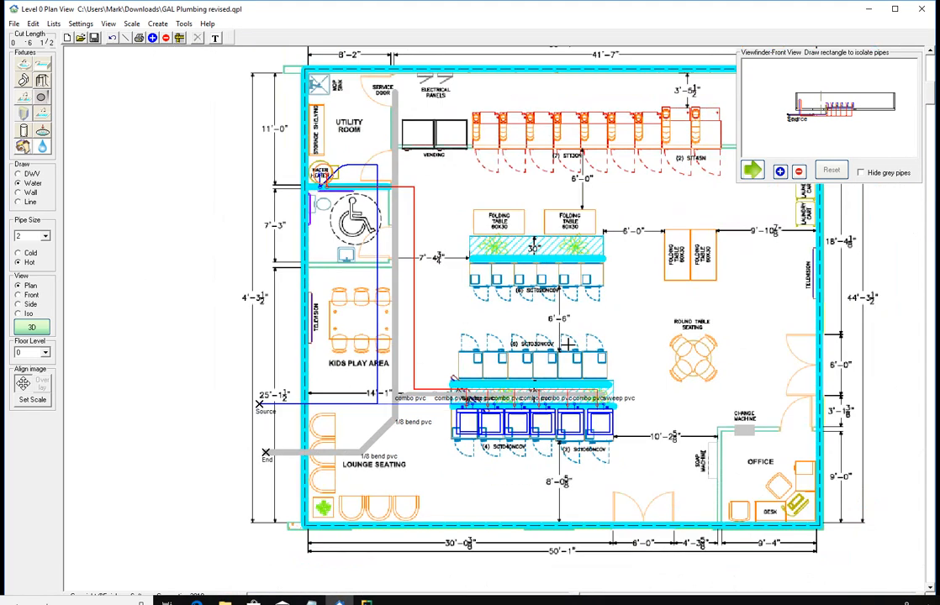
scroll(566, 348, "down", 1)
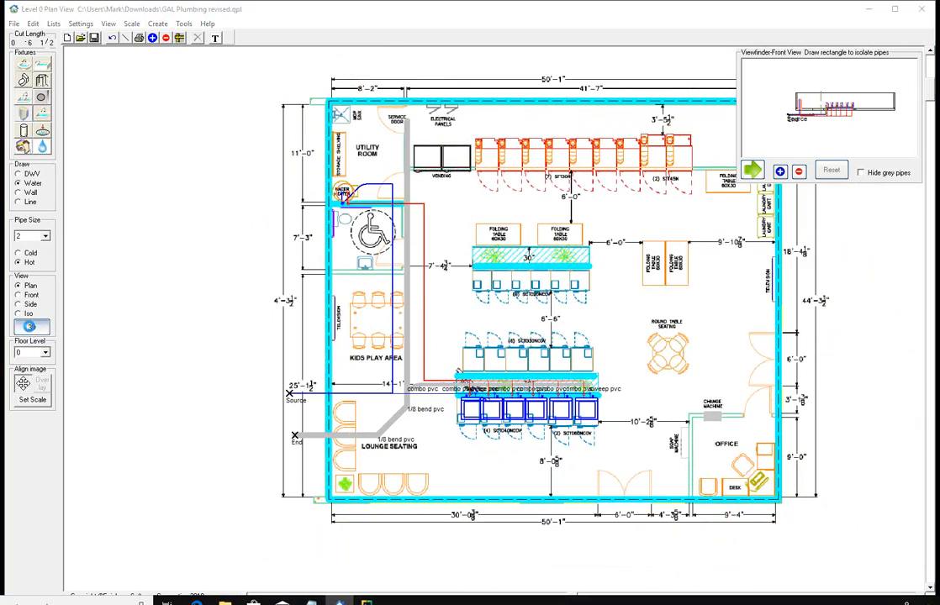
left_click(32, 327)
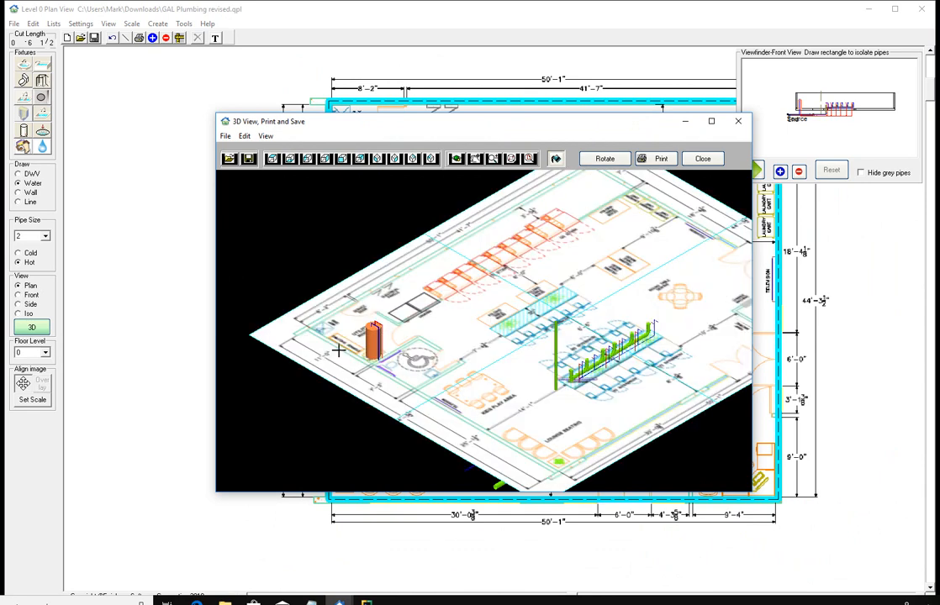
Step: Examine the plumbing layout on the floor plan in an enlarged, rotating 3D view, and restore the view window's size
left_click(712, 124)
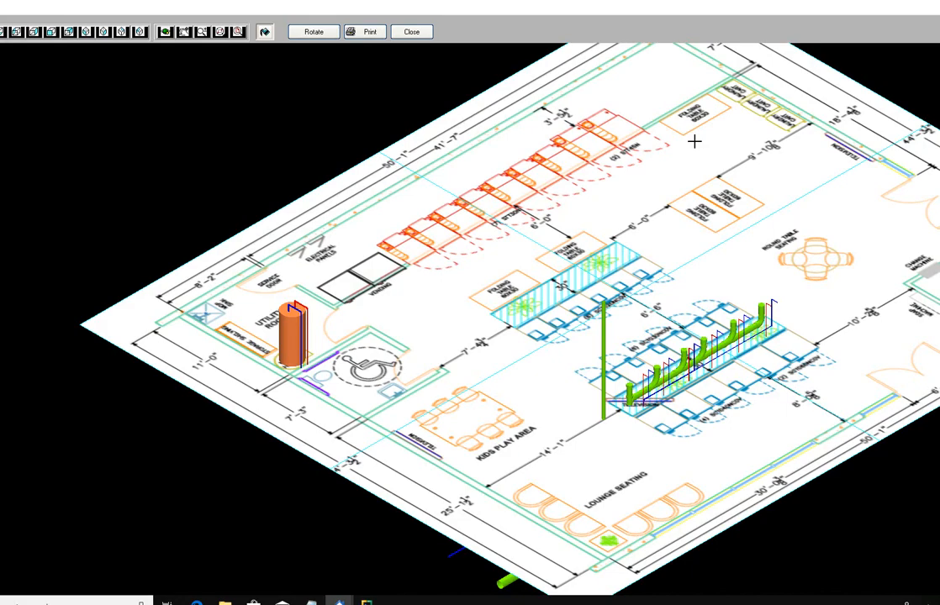
left_click(311, 32)
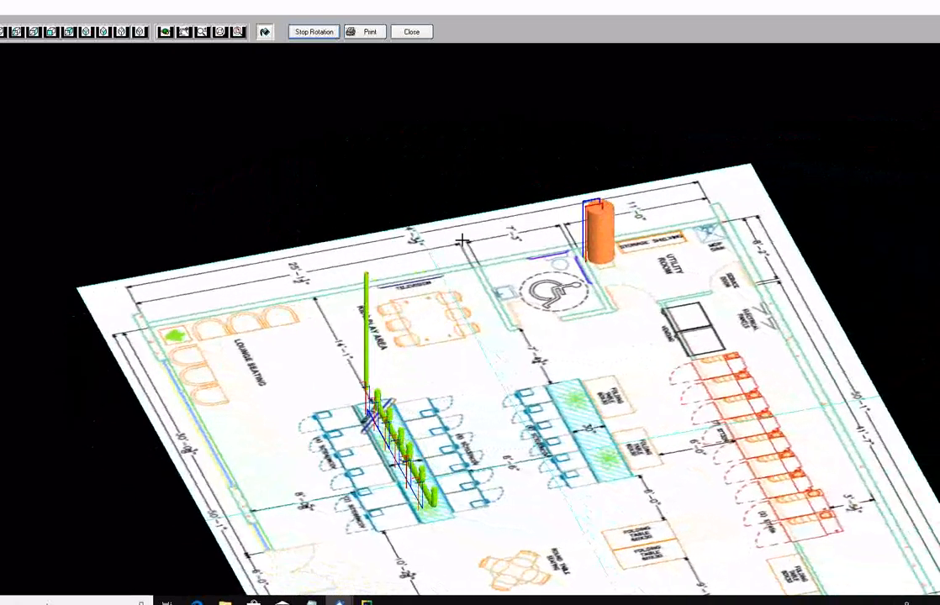
left_click(322, 33)
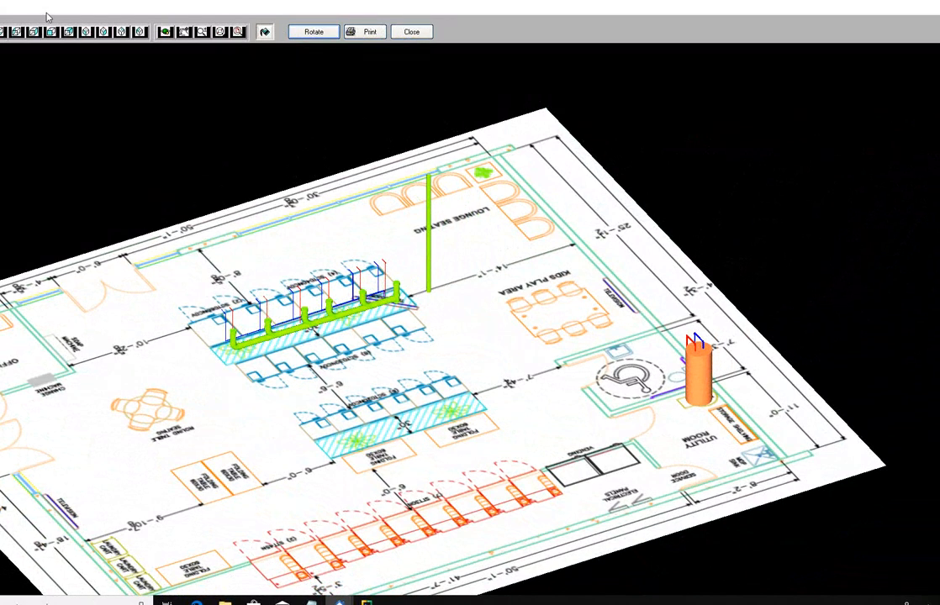
left_click(935, 3)
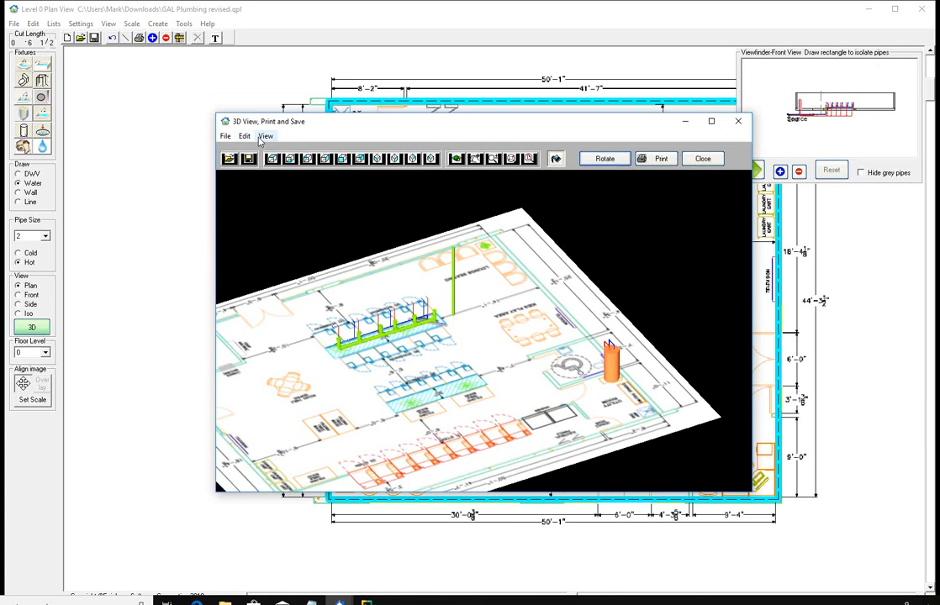
Step: Hide plan level 0 in the 3D view and examine the drain, vent and water pipes alone from several sides by rotating them
left_click(265, 136)
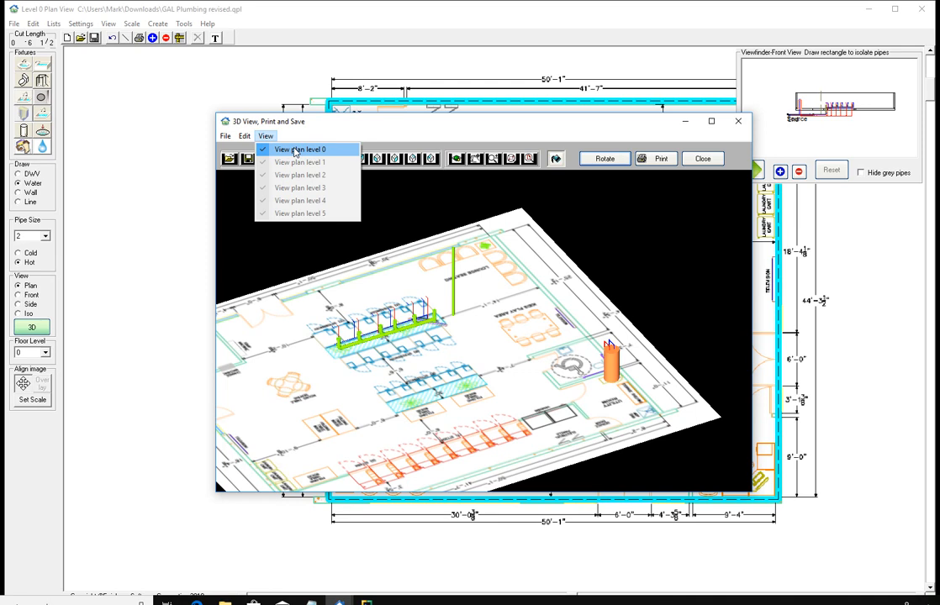
left_click(294, 150)
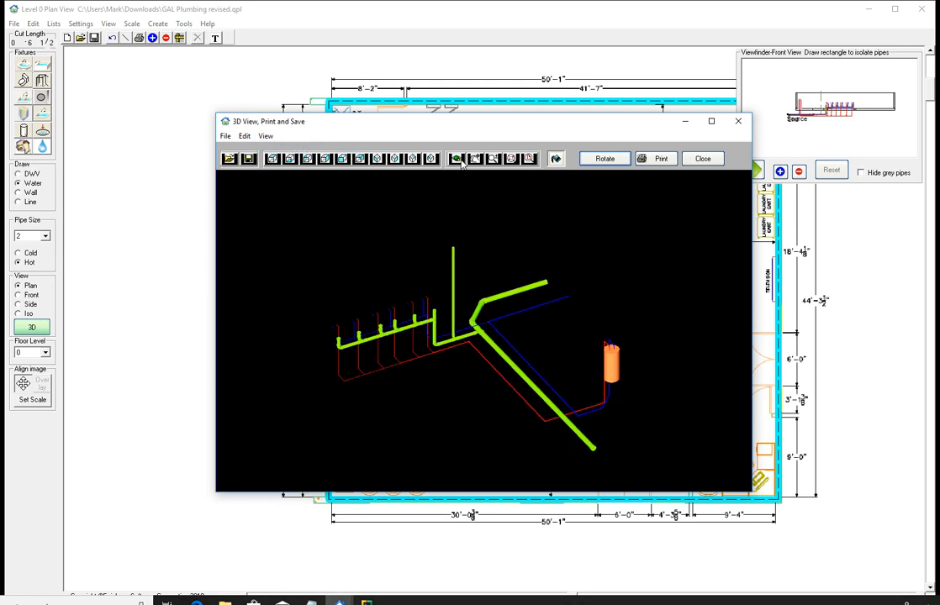
left_click_drag(449, 342, 451, 287)
left_click(605, 162)
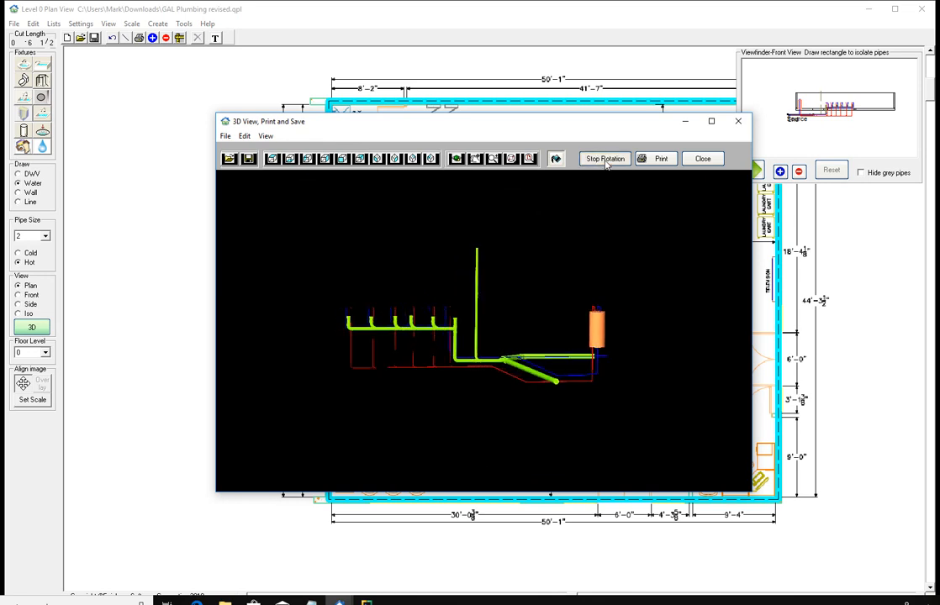
left_click(605, 161)
left_click_drag(544, 191, 585, 186)
left_click(598, 164)
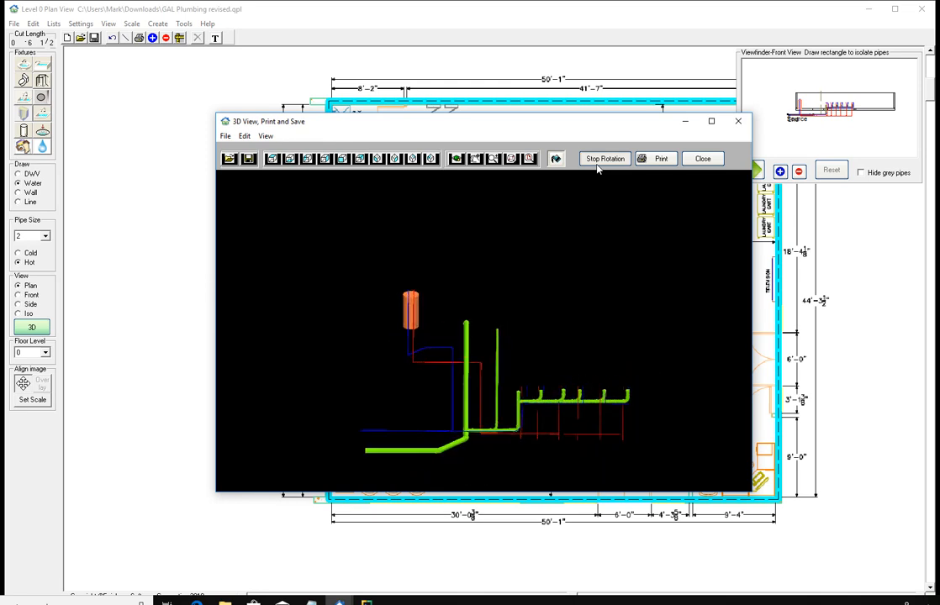
left_click(599, 166)
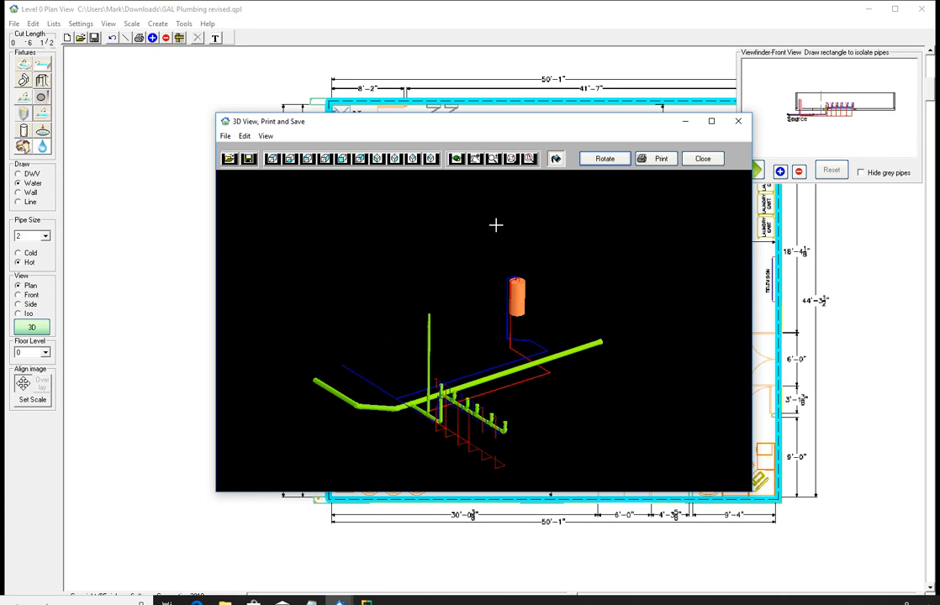
Step: Close the 3D view and save the plumbing project under its existing file name
left_click(705, 164)
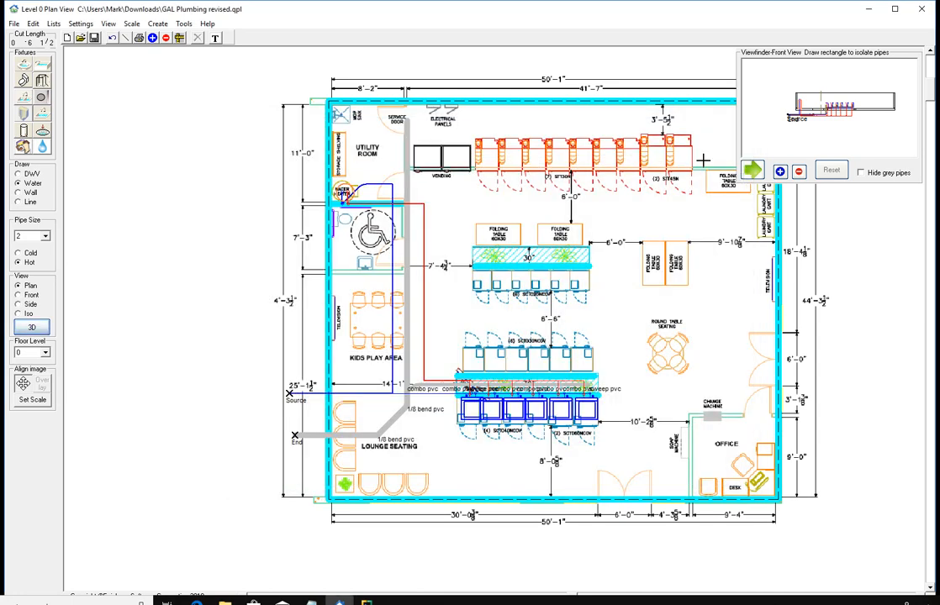
left_click(14, 23)
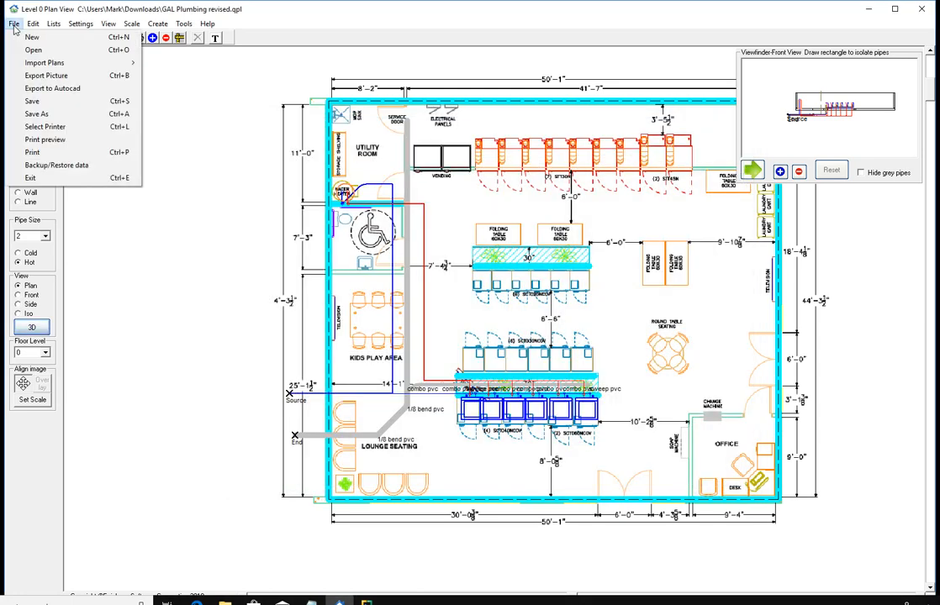
left_click(32, 101)
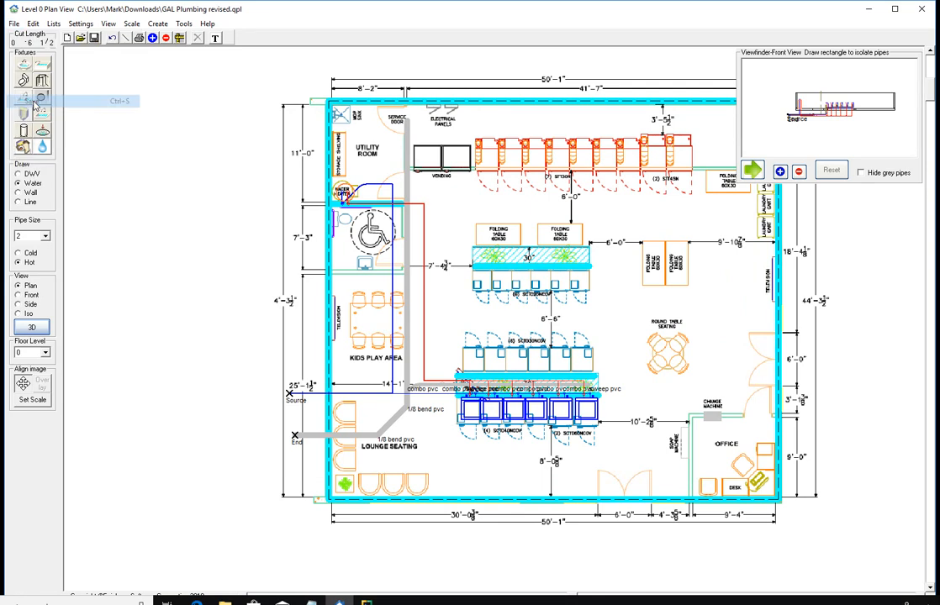